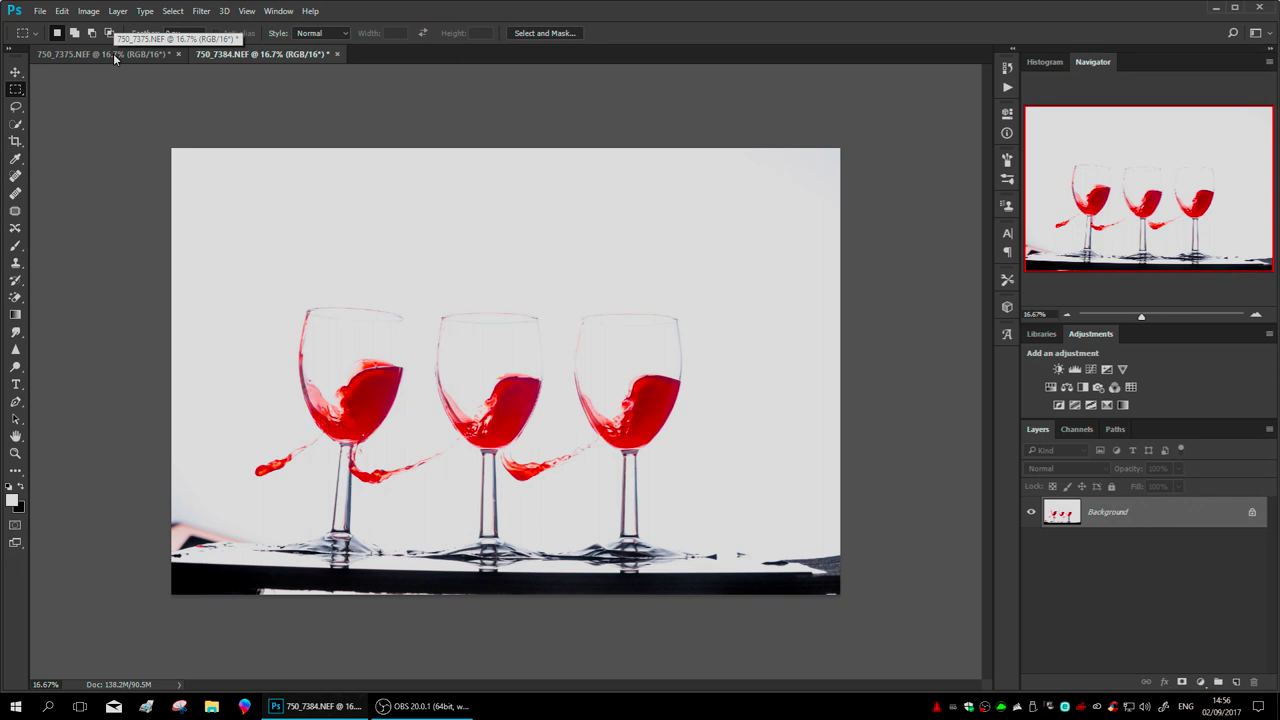
Compare the empty-glasses photo 750_7375.NEF with the wine-splash photo 750_7384.NEF.
left_click(114, 55)
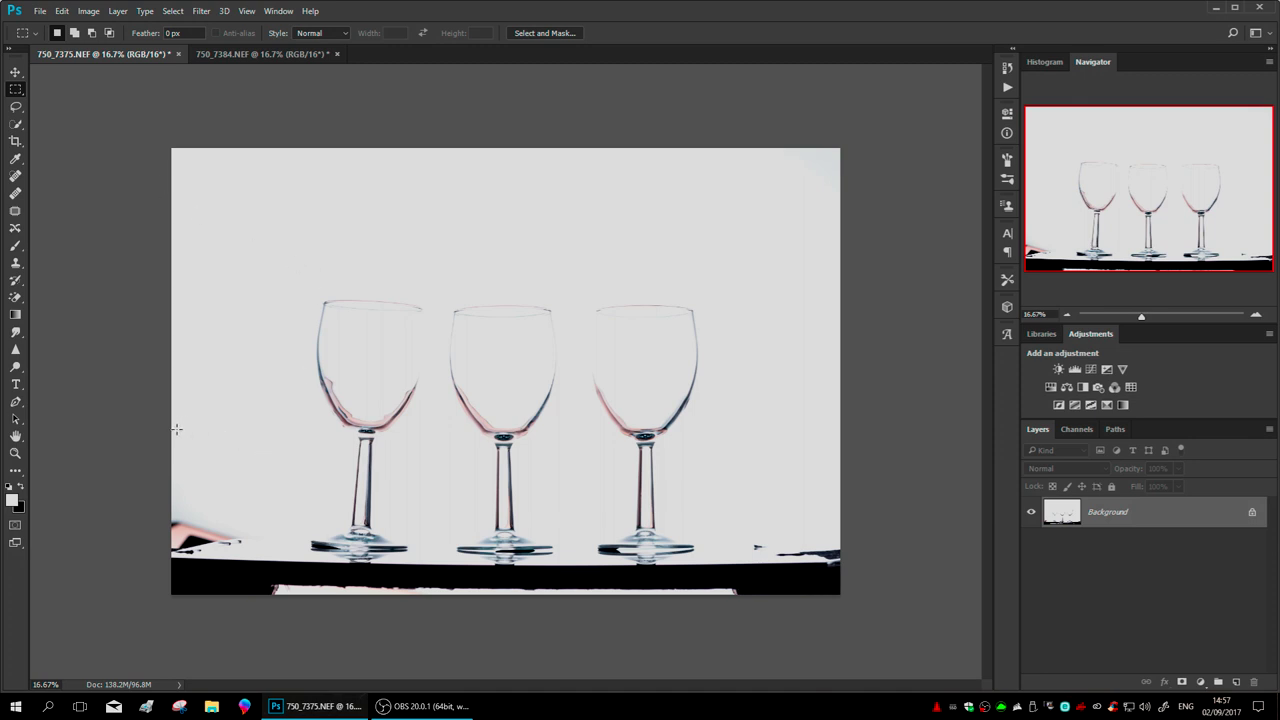
left_click(258, 55)
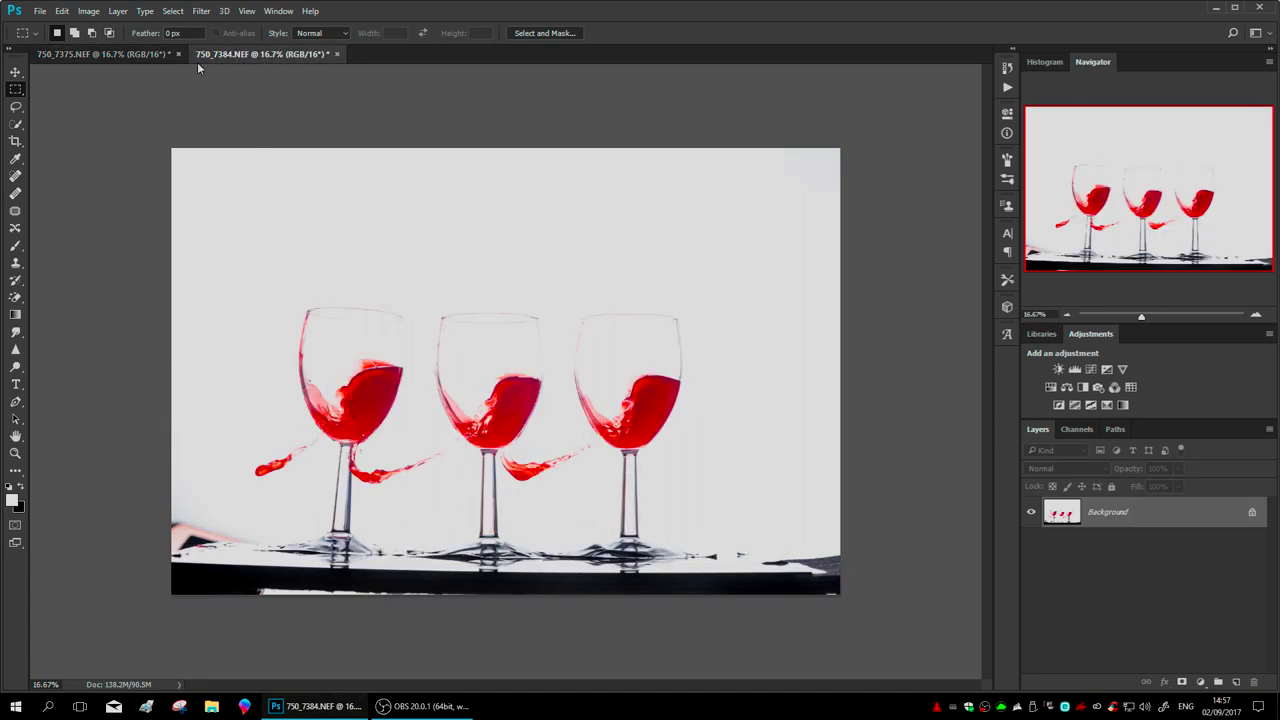
left_click(136, 58)
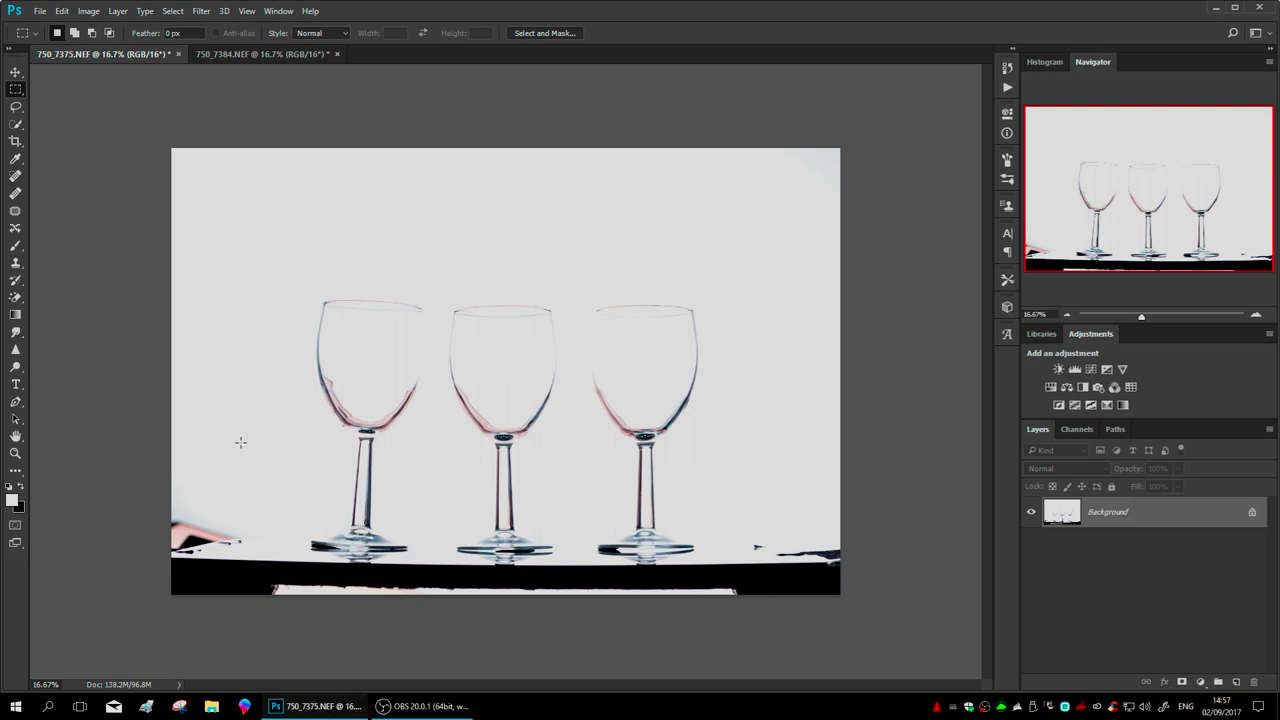
scroll(314, 430, "up", 2)
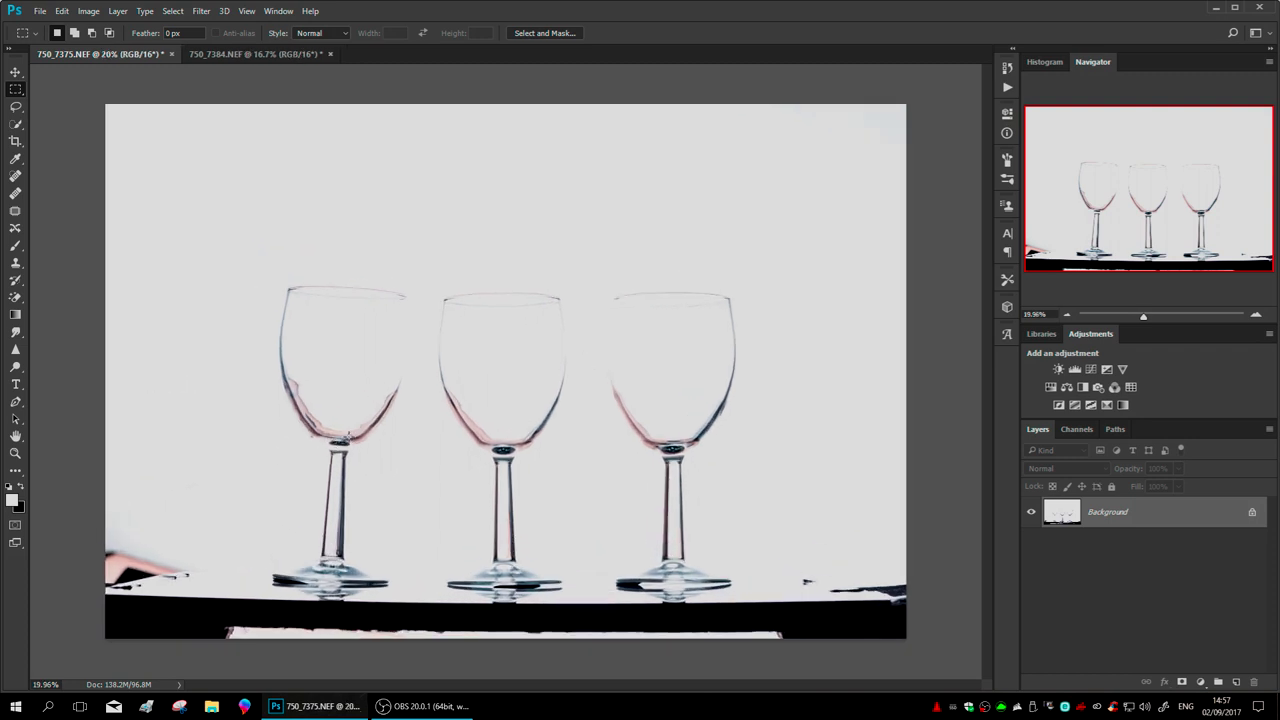
left_click(231, 52)
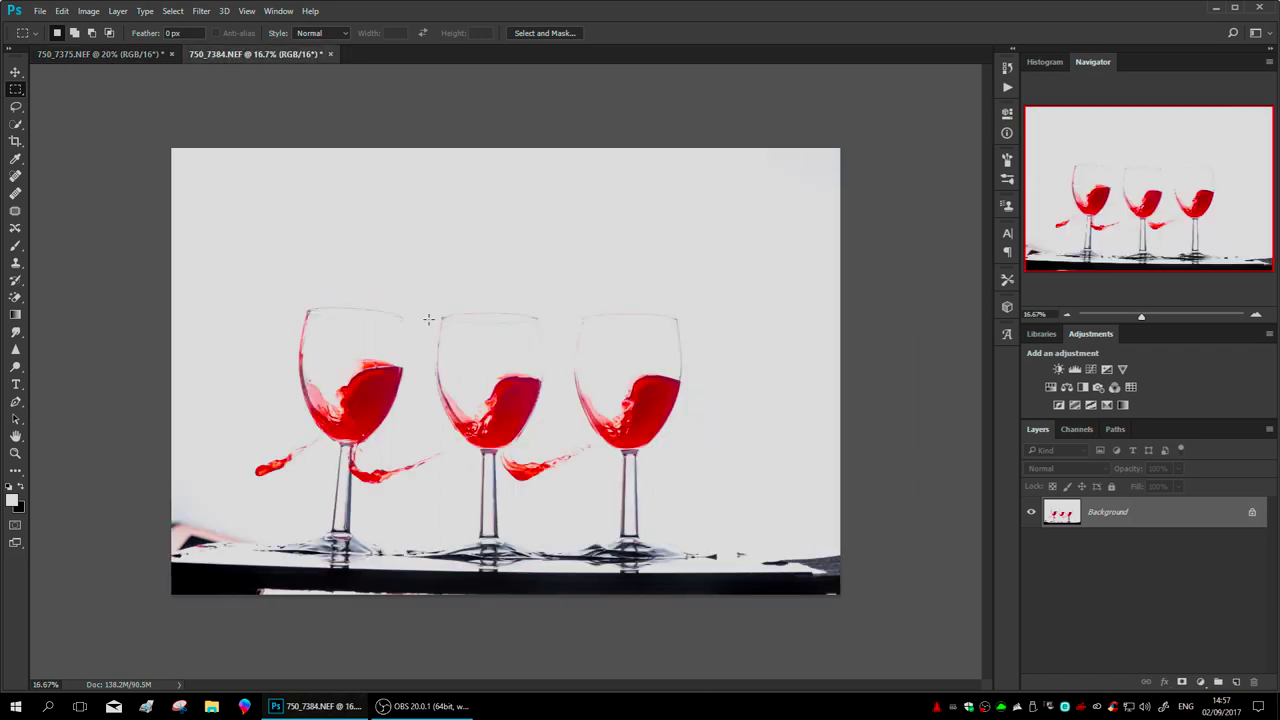
scroll(437, 350, "up", 3)
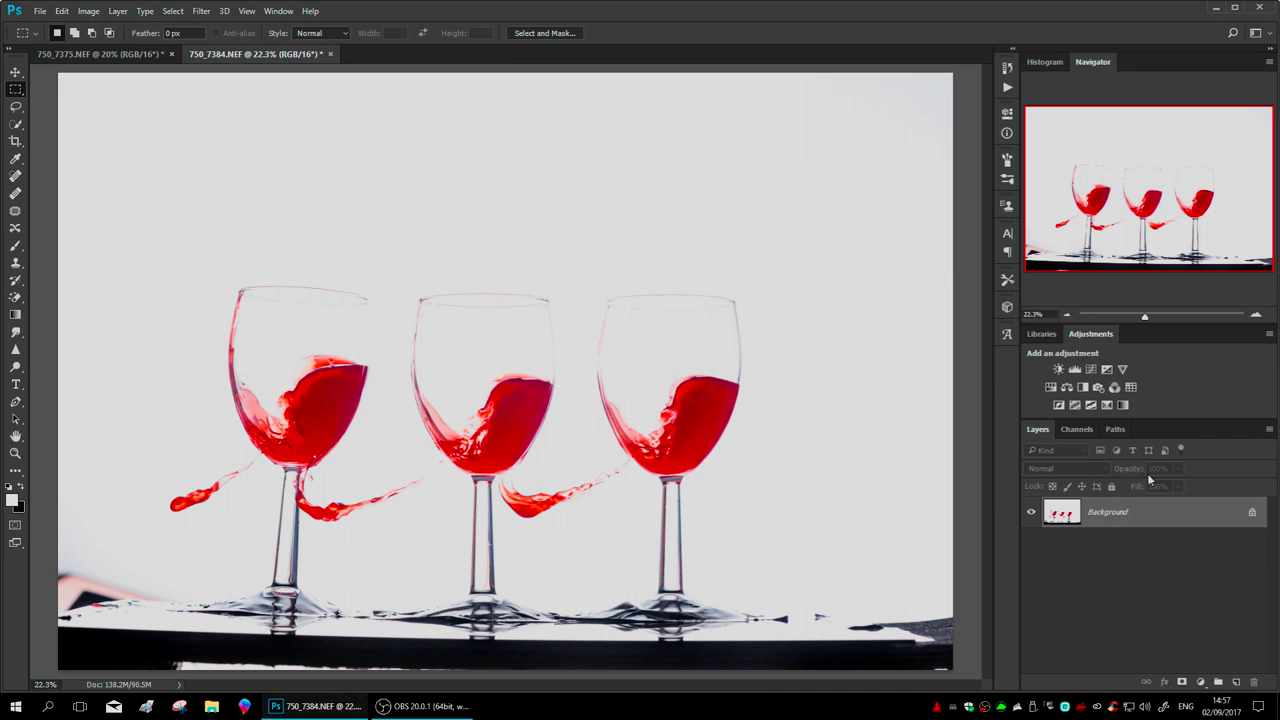
left_click(1074, 370)
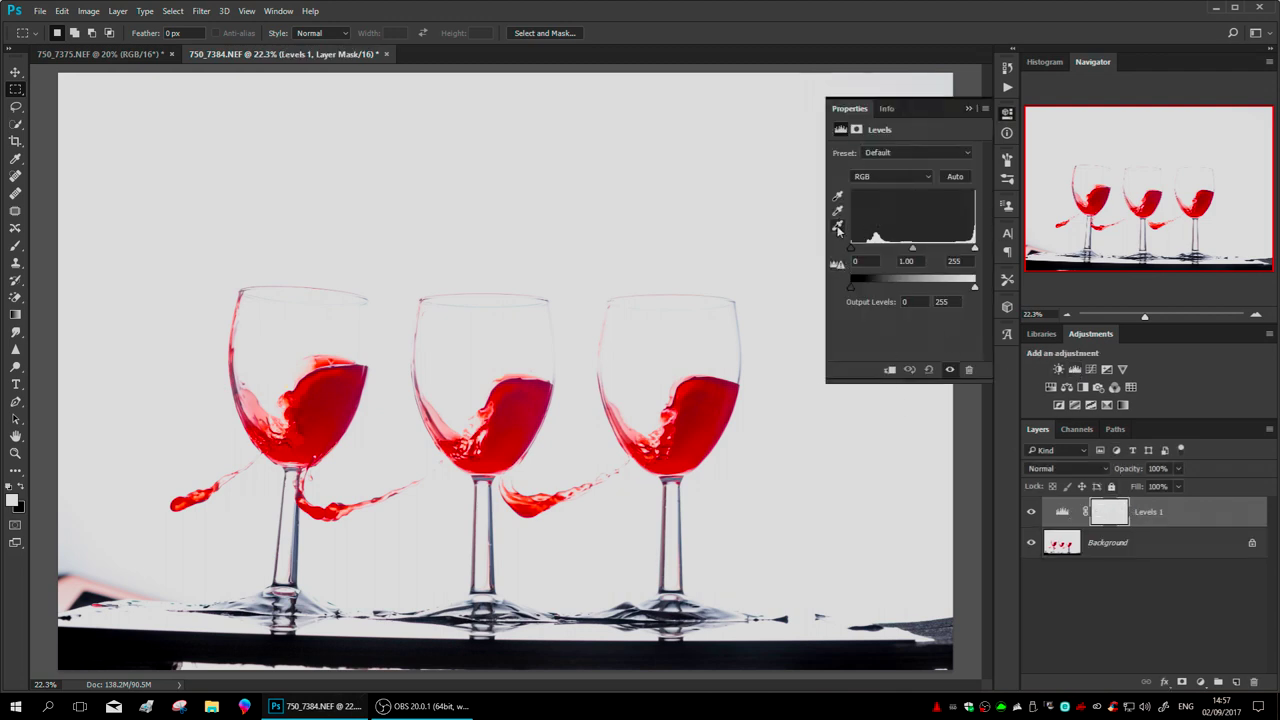
left_click(837, 226)
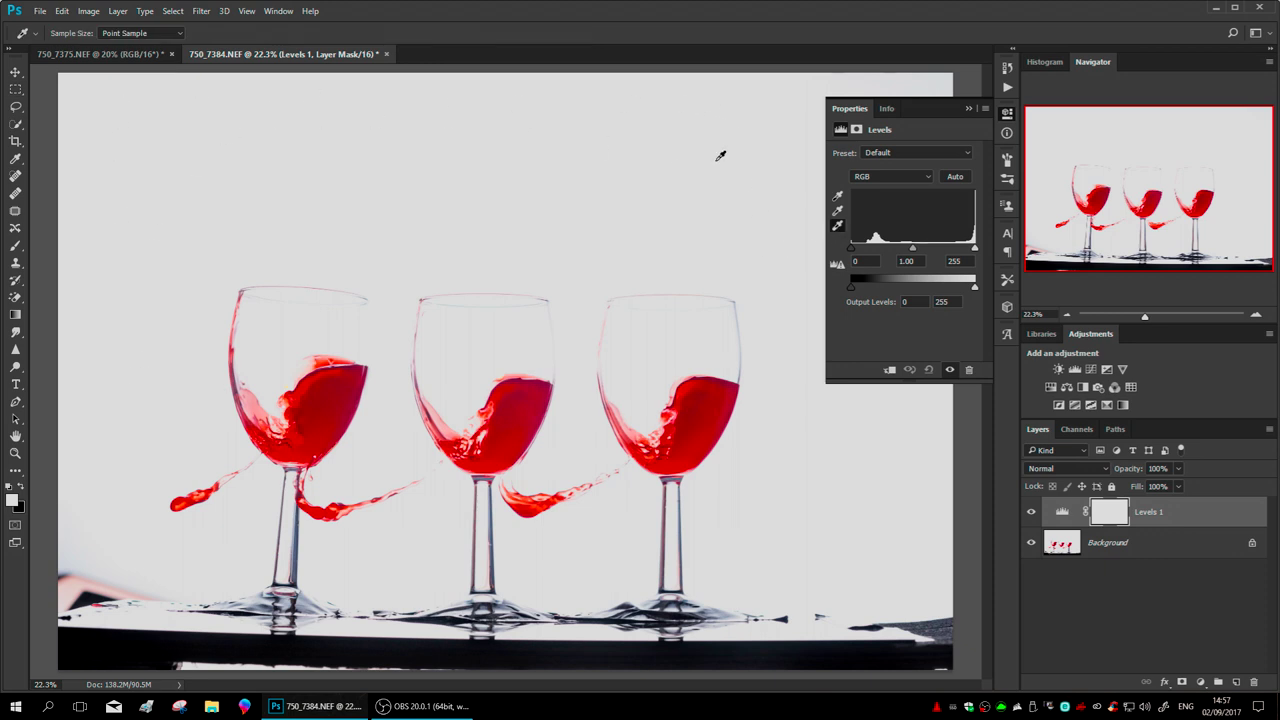
left_click(969, 110)
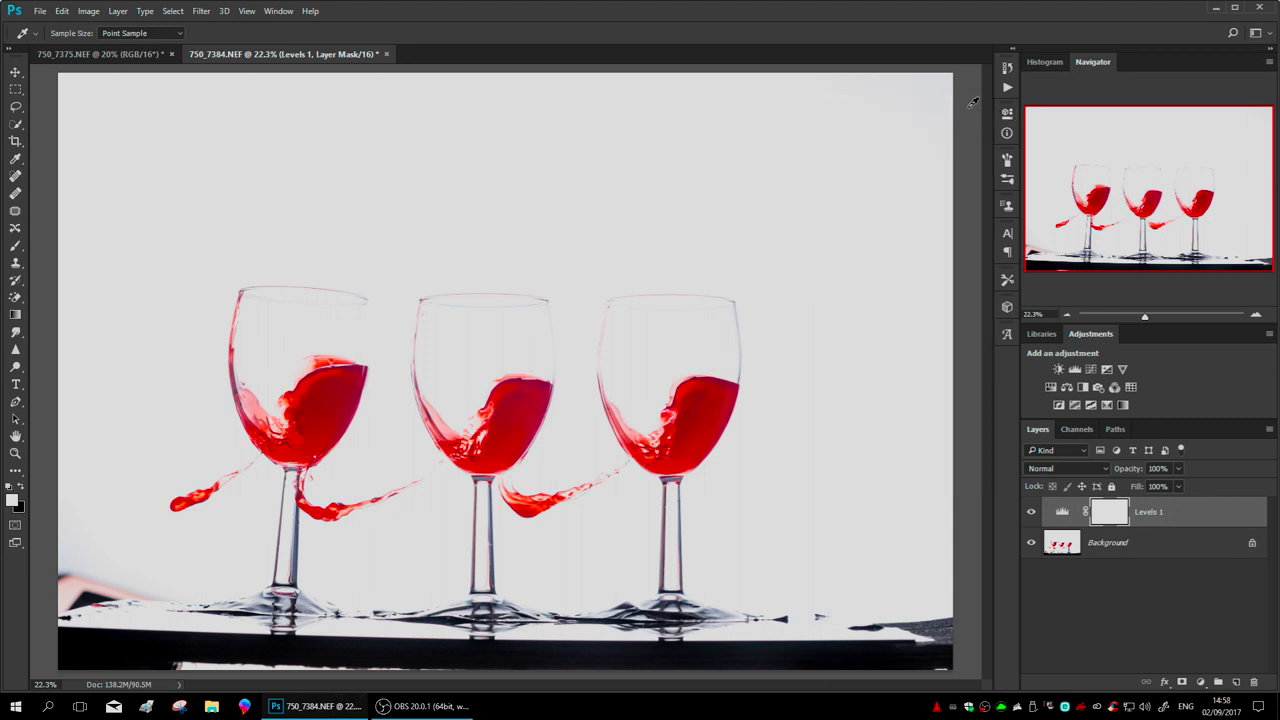
left_click_drag(1224, 518, 1254, 681)
key("m")
Copy the entire wine-splash image 750_7384.NEF and paste it into 750_7375.NEF as a new layer.
left_click(172, 11)
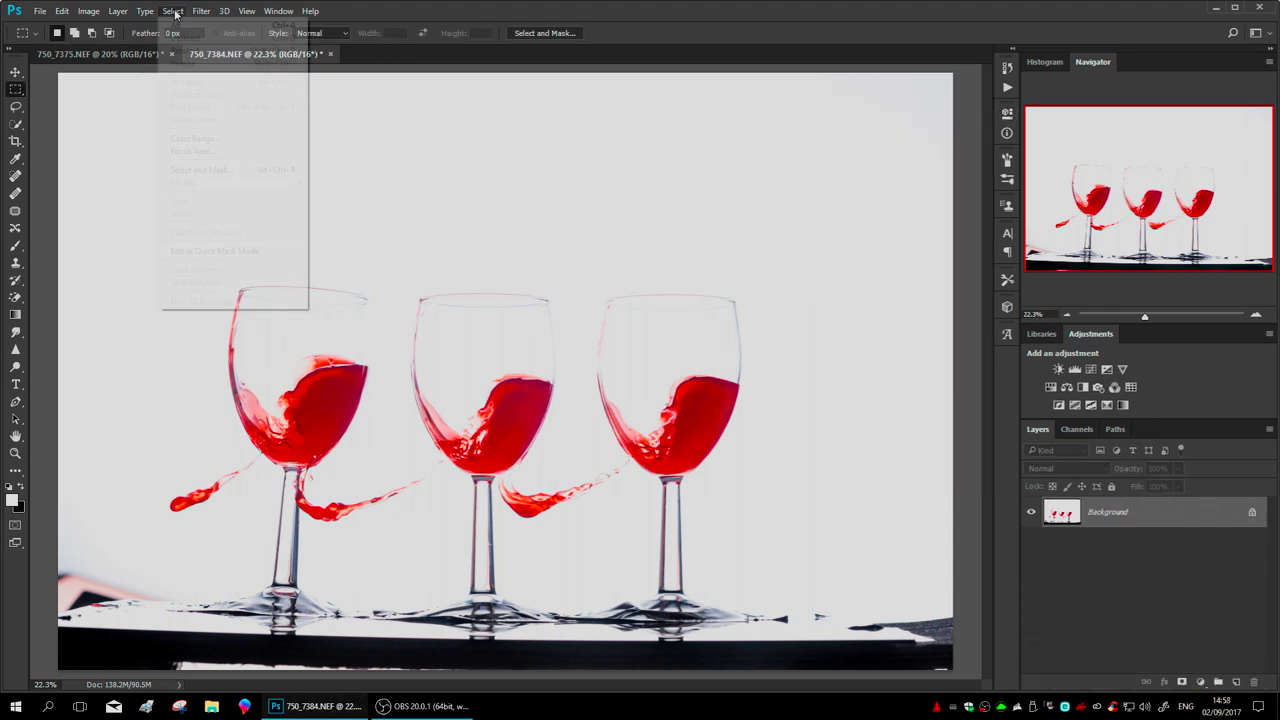
left_click(180, 25)
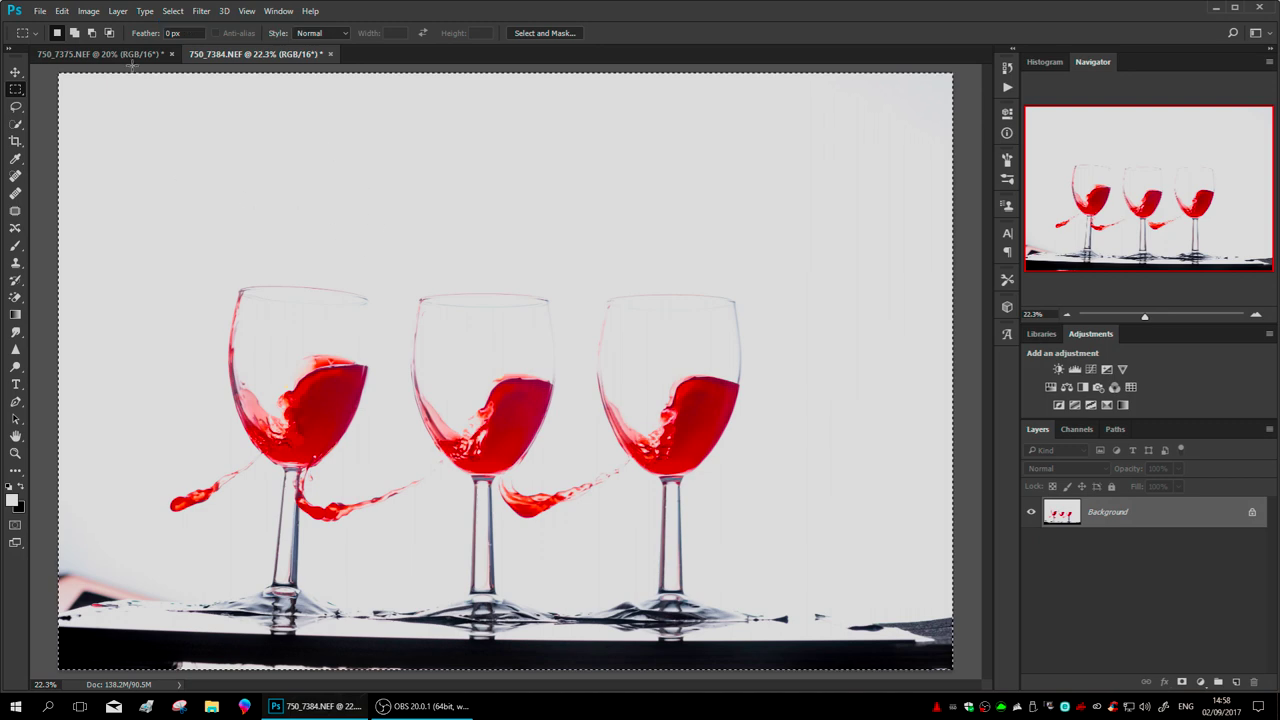
left_click(62, 11)
left_click(75, 99)
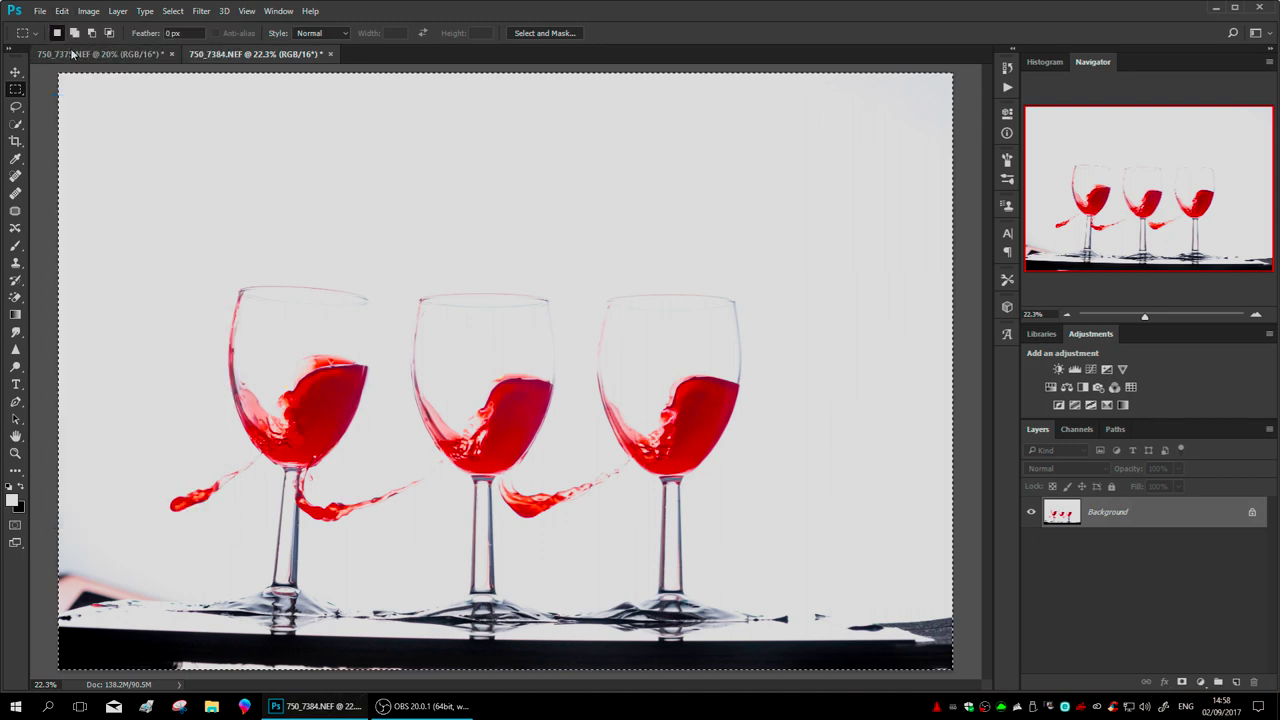
left_click(78, 55)
left_click(62, 11)
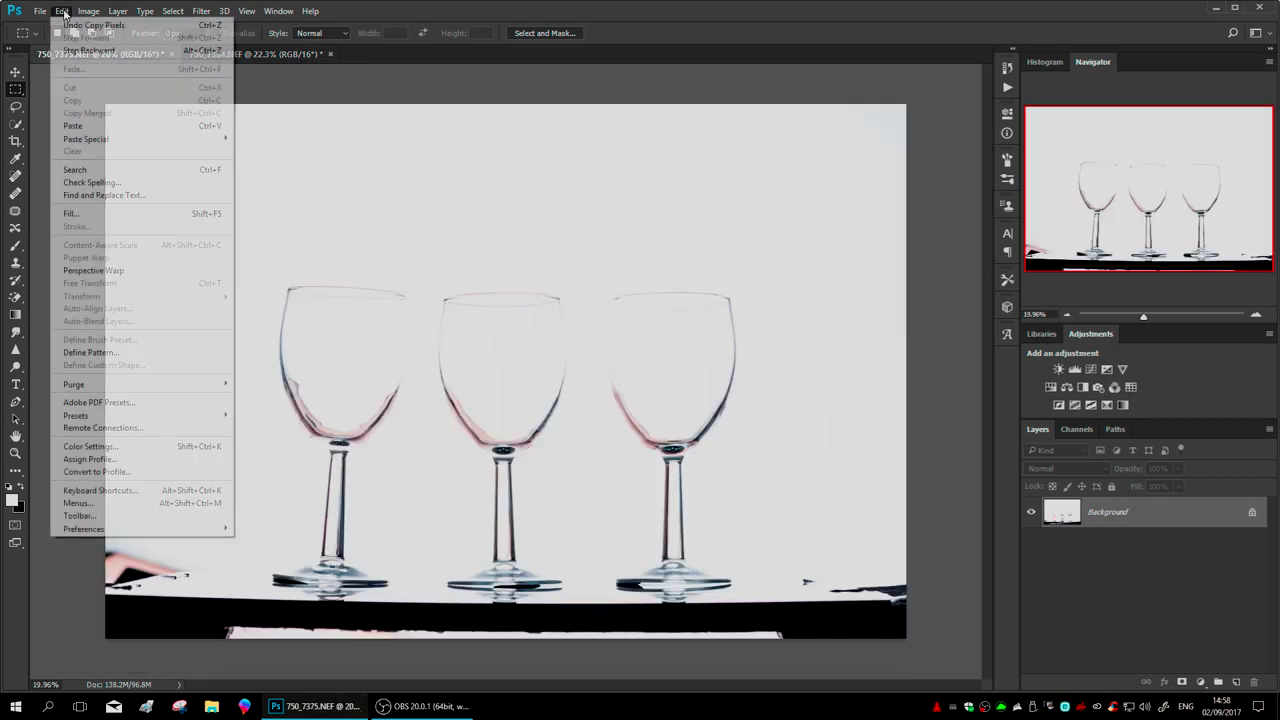
left_click(75, 123)
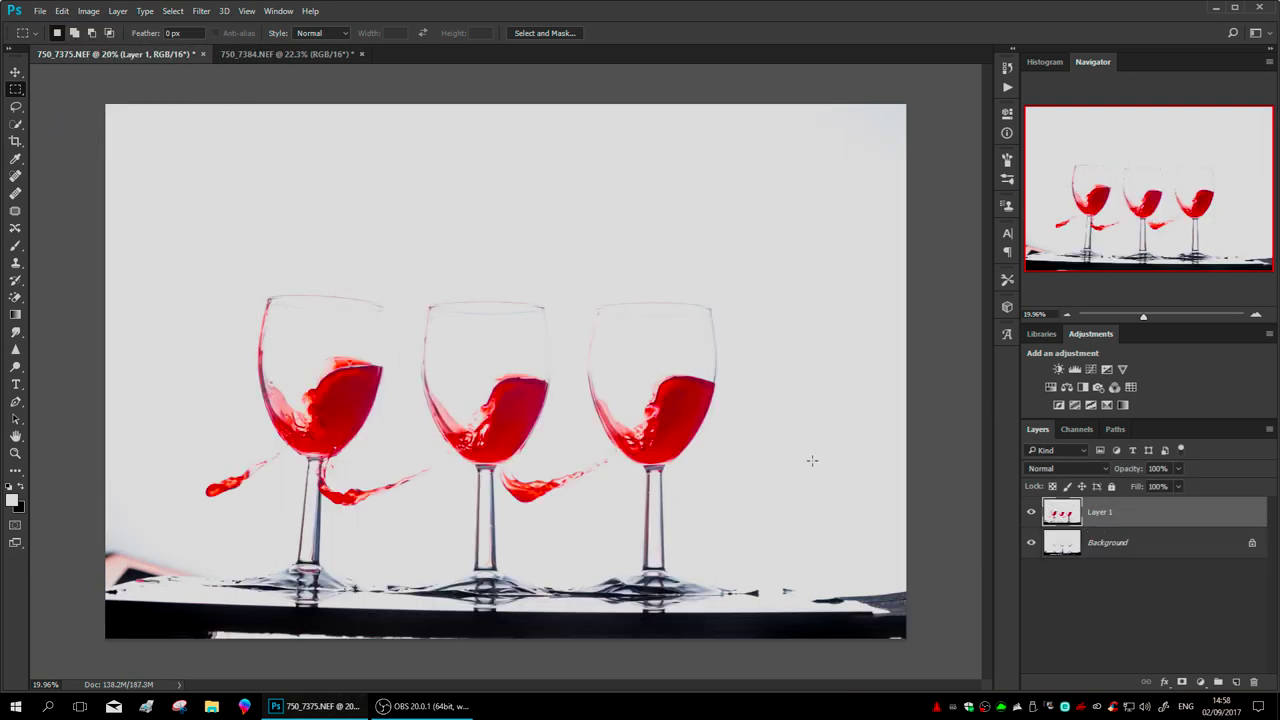
Reduce Layer 1's opacity to 32% and move it so its glasses line up with those on the Background.
left_click(1179, 468)
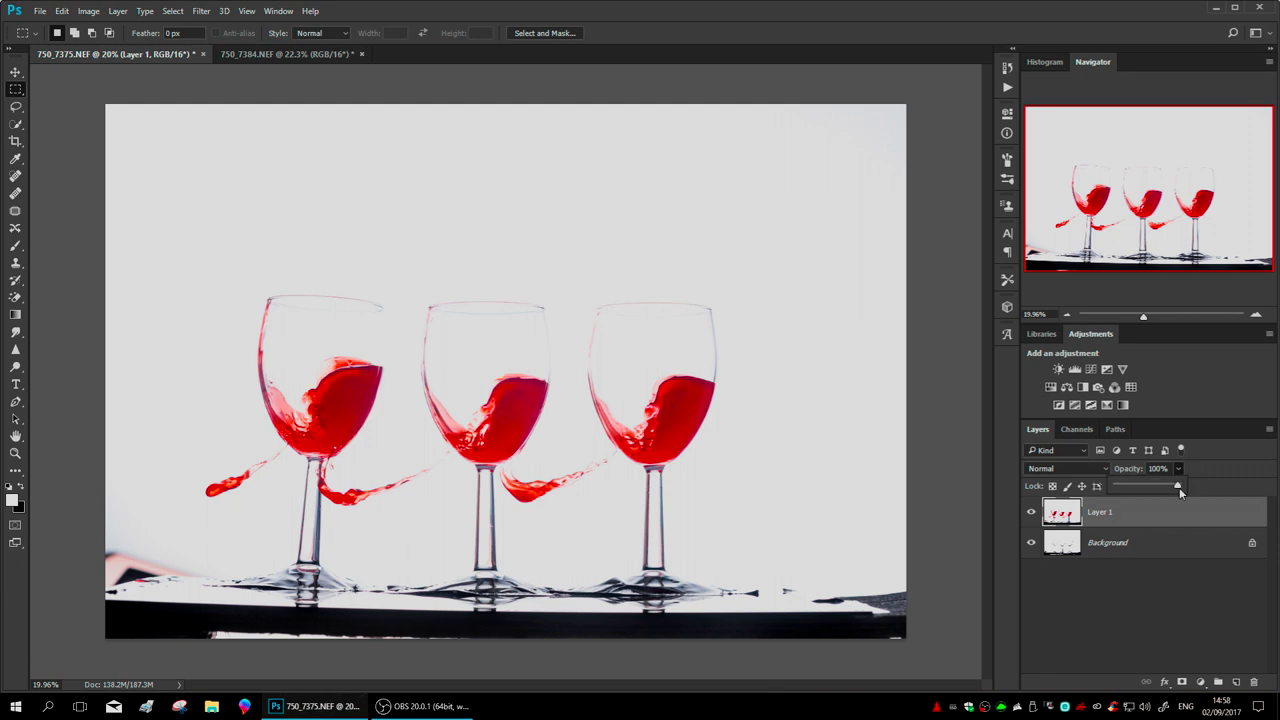
left_click_drag(1181, 487, 1136, 487)
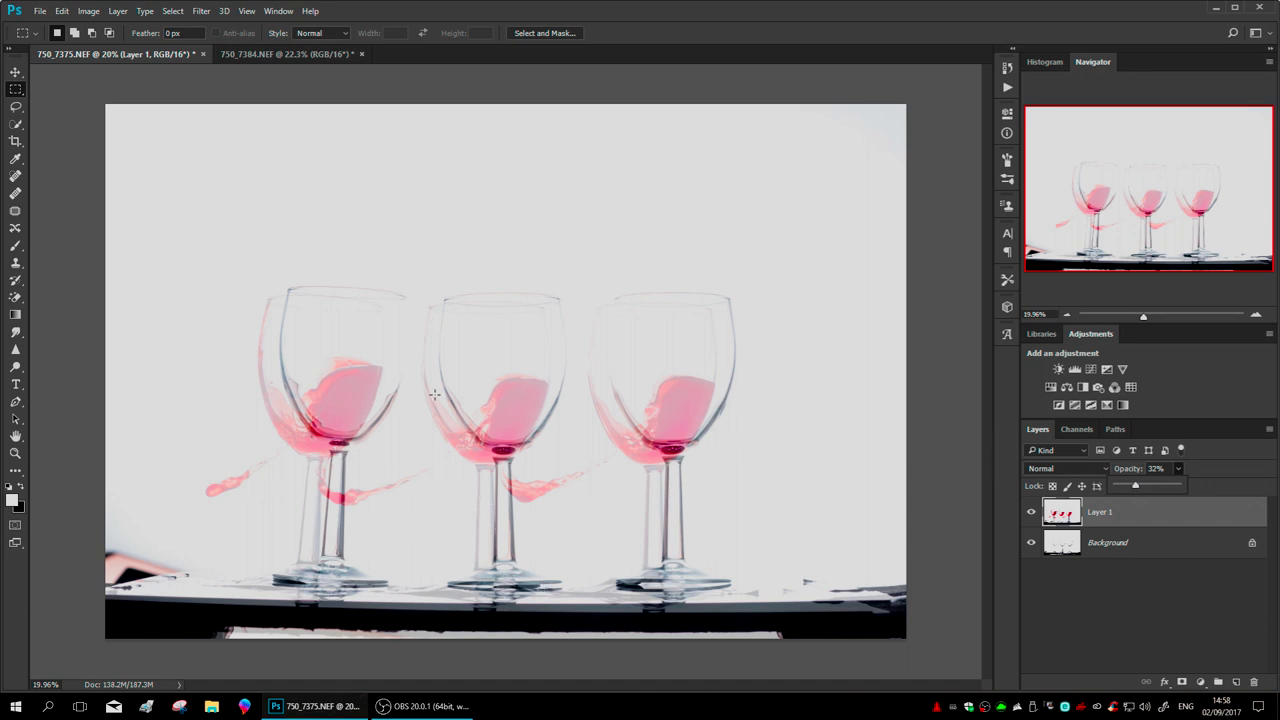
left_click(16, 73)
left_click_drag(286, 249, 393, 271)
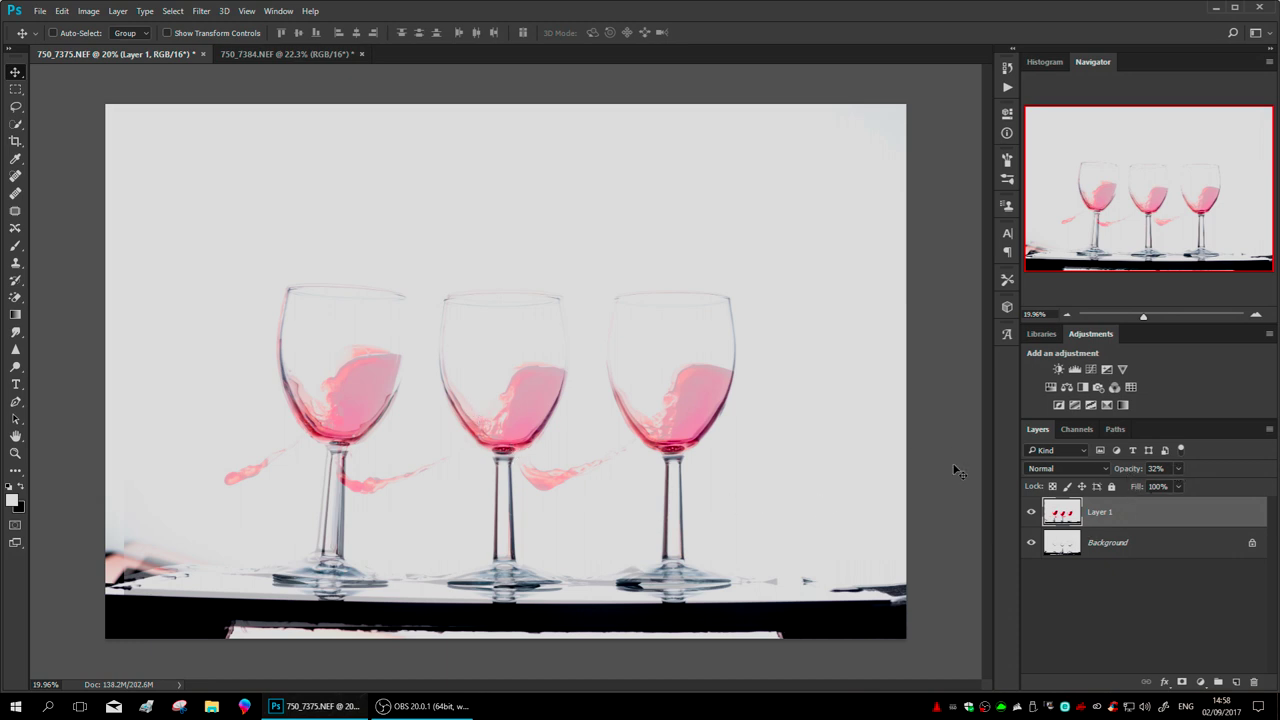
Warp a rectangular selection around the middle glass's bowl on Layer 1 to match the glass beneath, apply it and deselect.
left_click(16, 89)
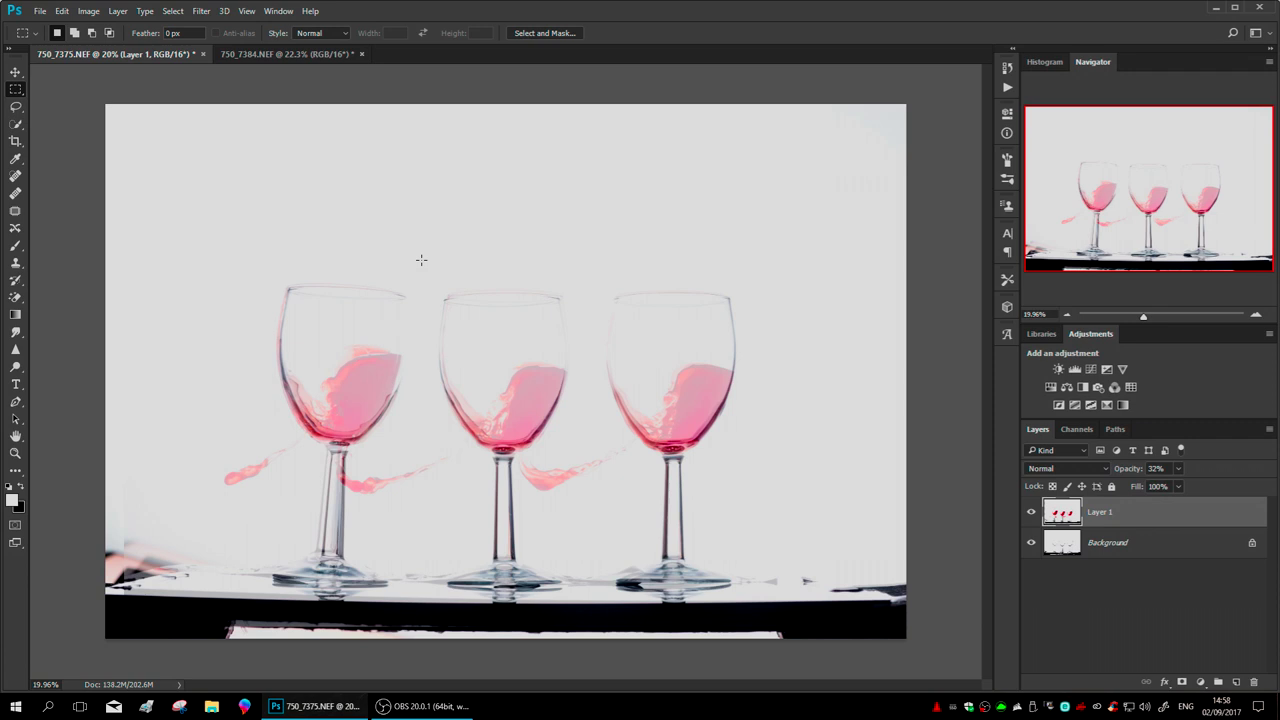
left_click_drag(421, 260, 584, 465)
left_click(62, 14)
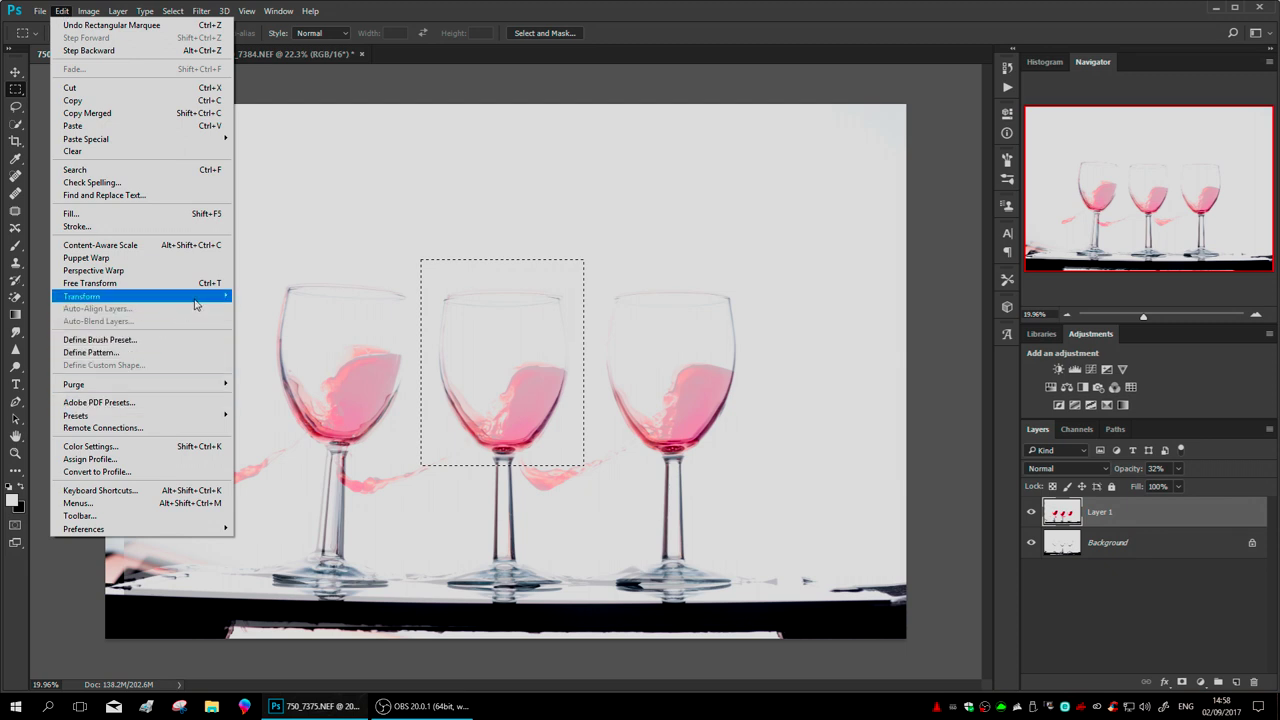
mouse_move(210, 302)
left_click(254, 378)
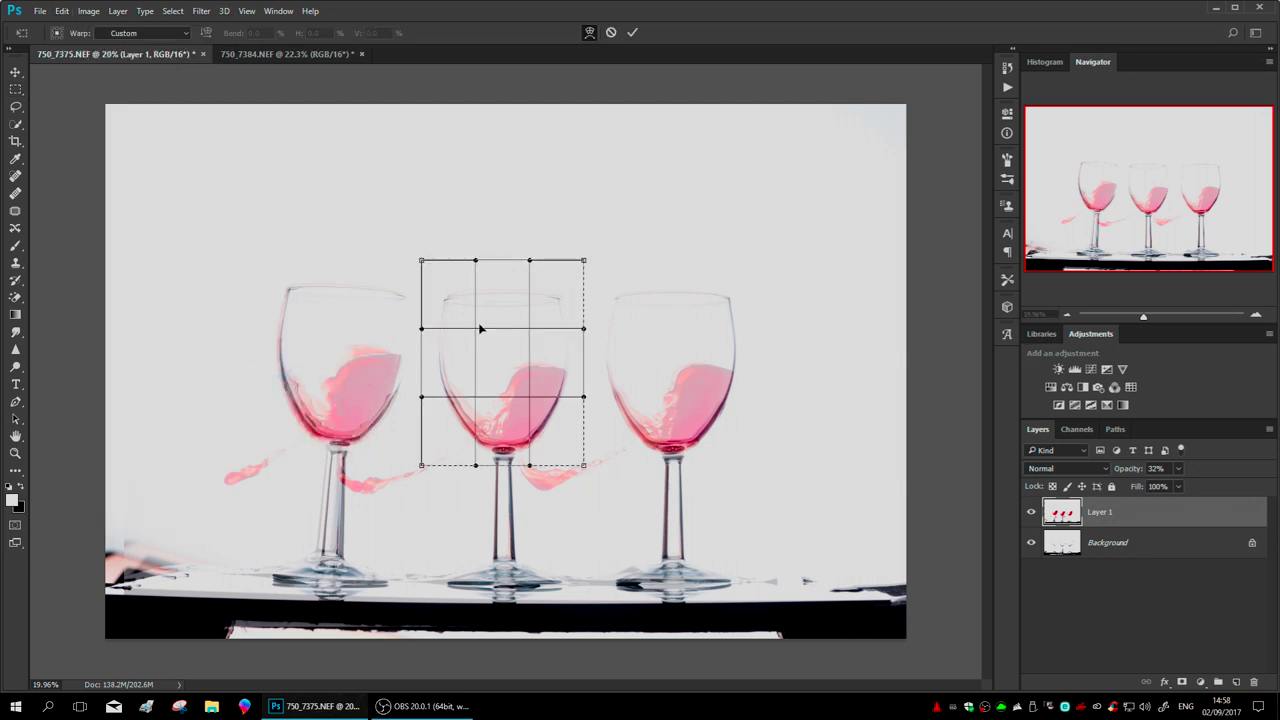
left_click_drag(527, 310, 455, 314)
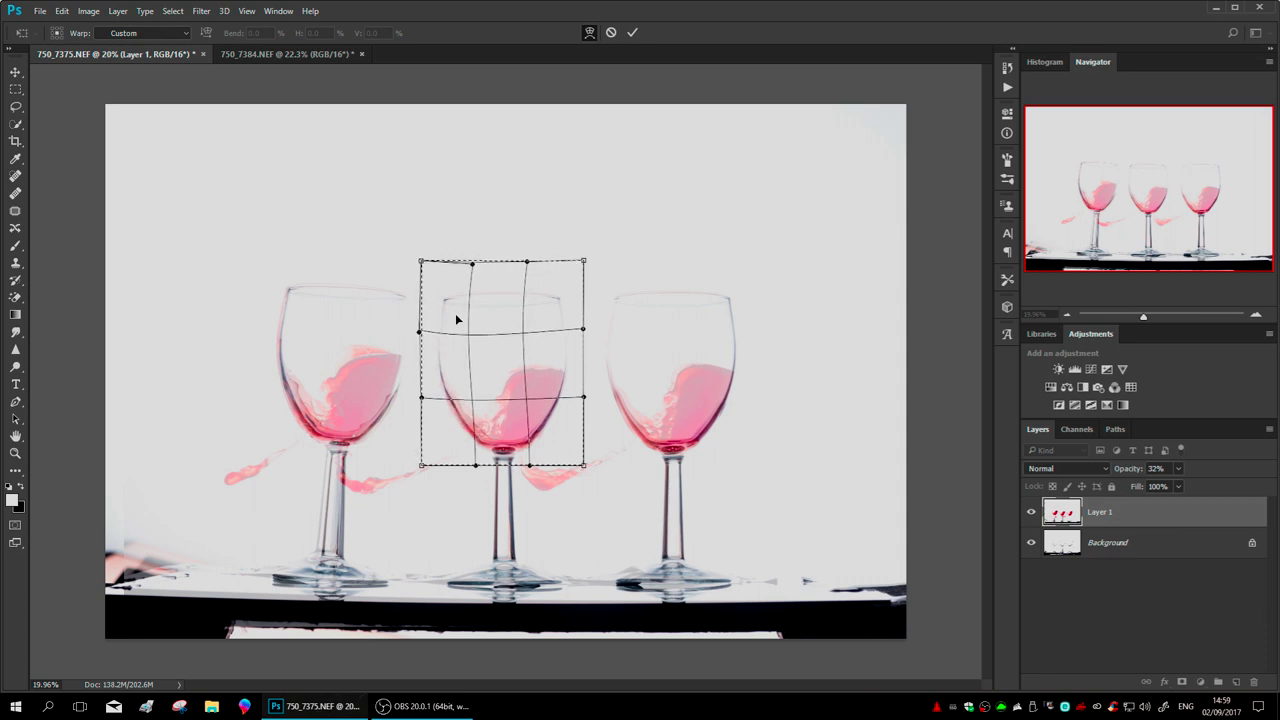
key("ctrl+z")
key("ctrl+z")
key("ctrl+z")
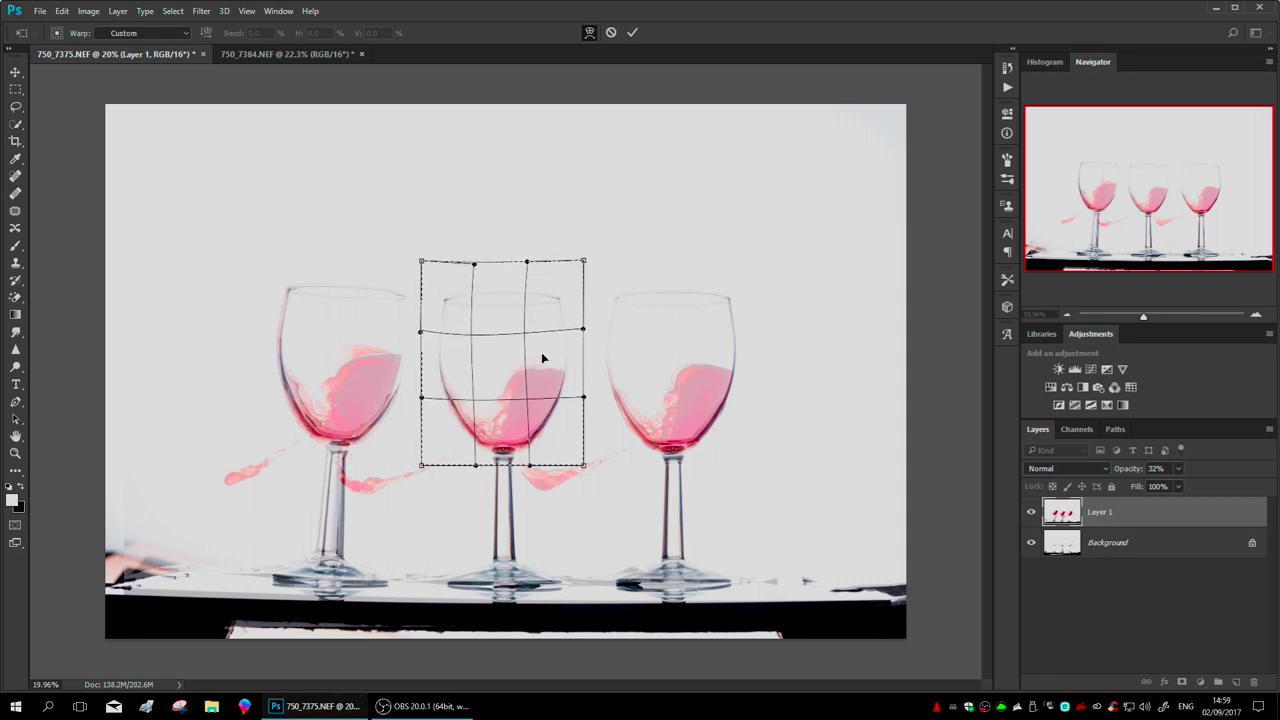
left_click(631, 35)
key("m")
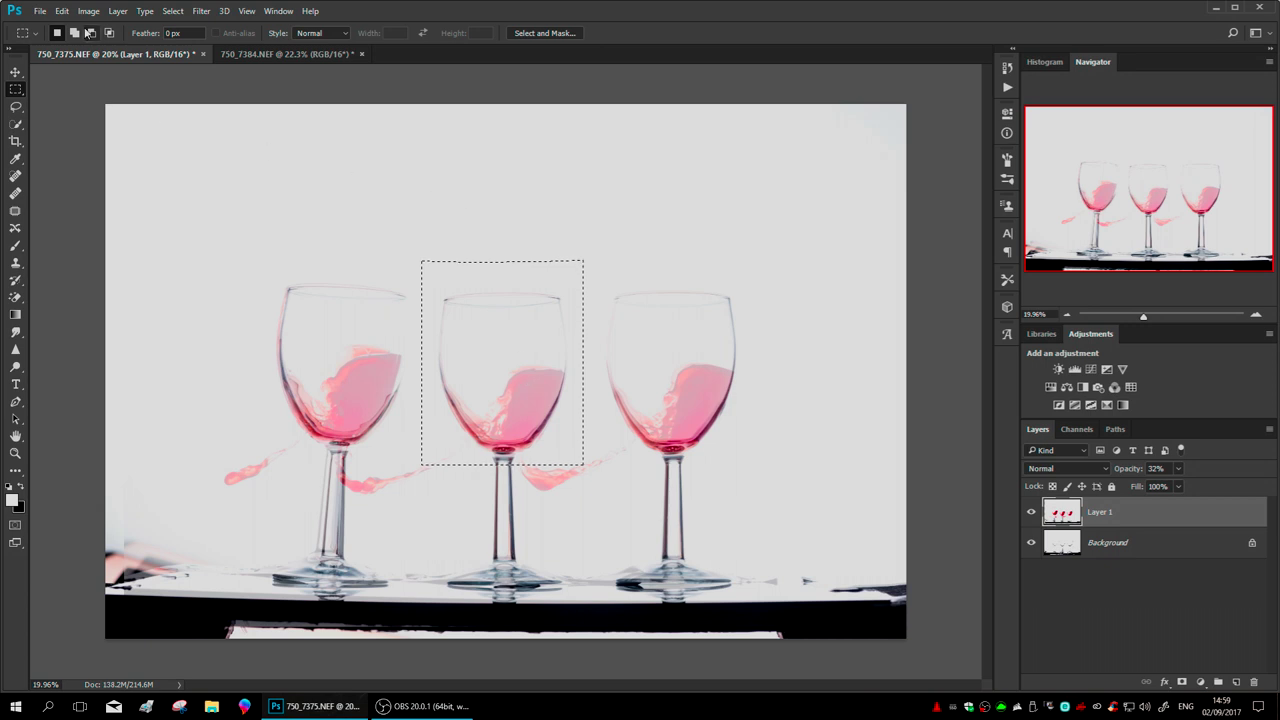
left_click(173, 11)
left_click(185, 40)
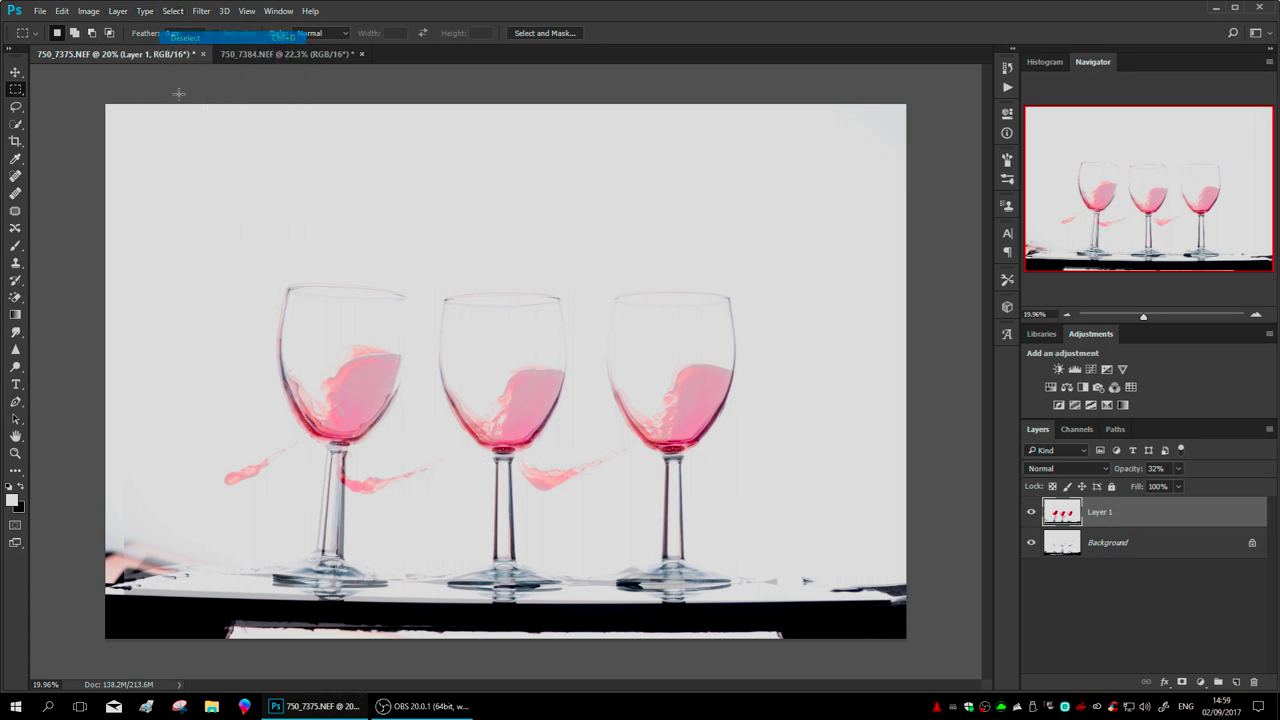
Warp a rectangular selection around the left glass's bowl on Layer 1 so its outline matches the empty glass, and deselect.
left_click_drag(251, 249, 422, 461)
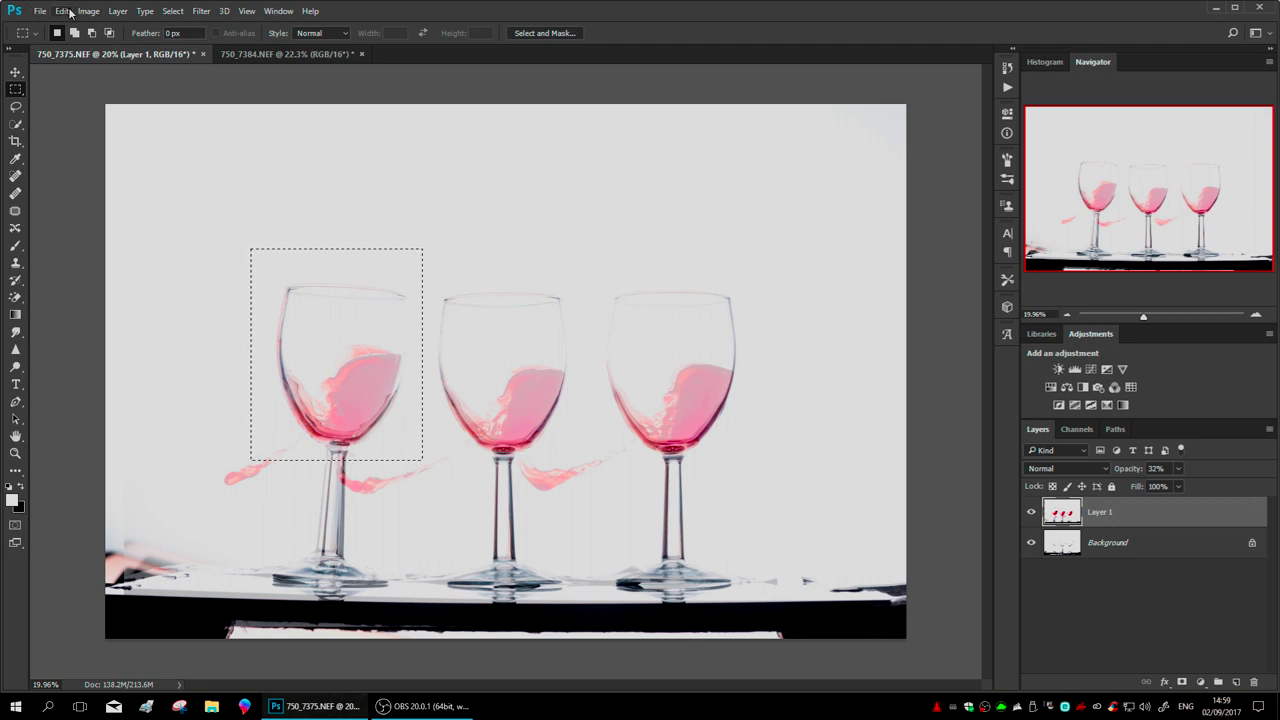
left_click(61, 11)
mouse_move(160, 297)
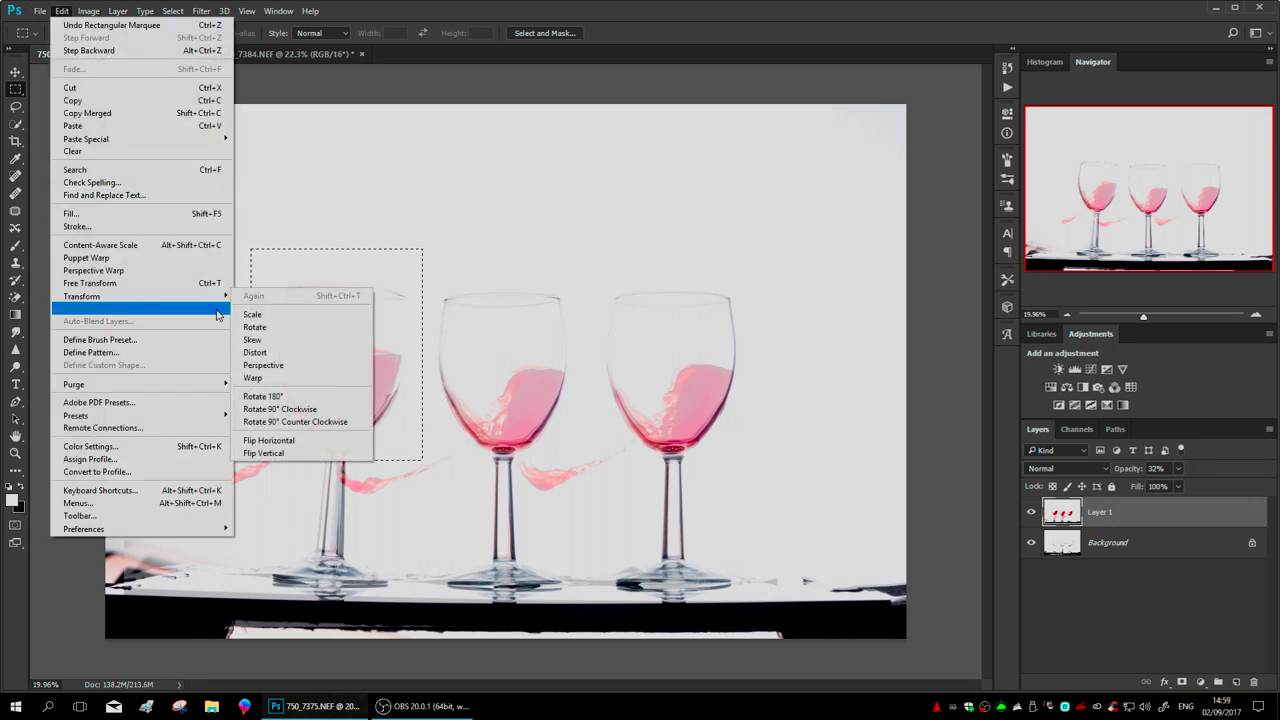
left_click(270, 374)
left_click_drag(301, 403, 291, 370)
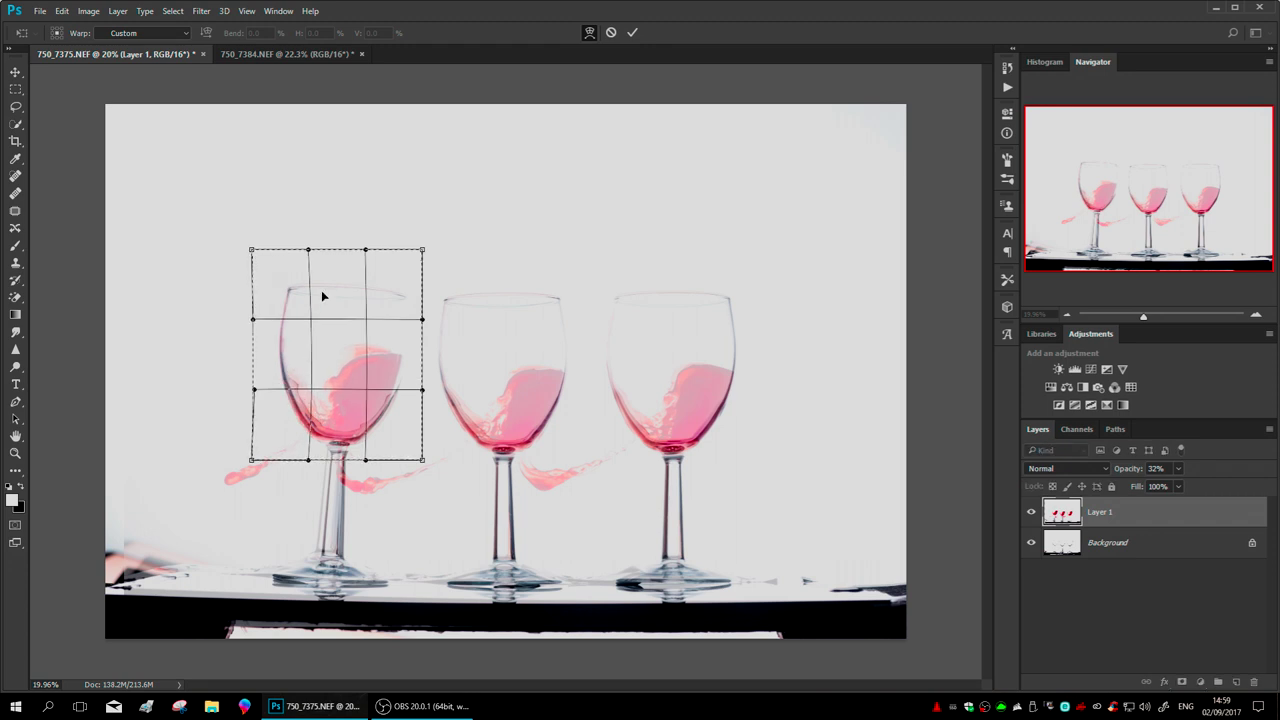
left_click_drag(321, 290, 323, 300)
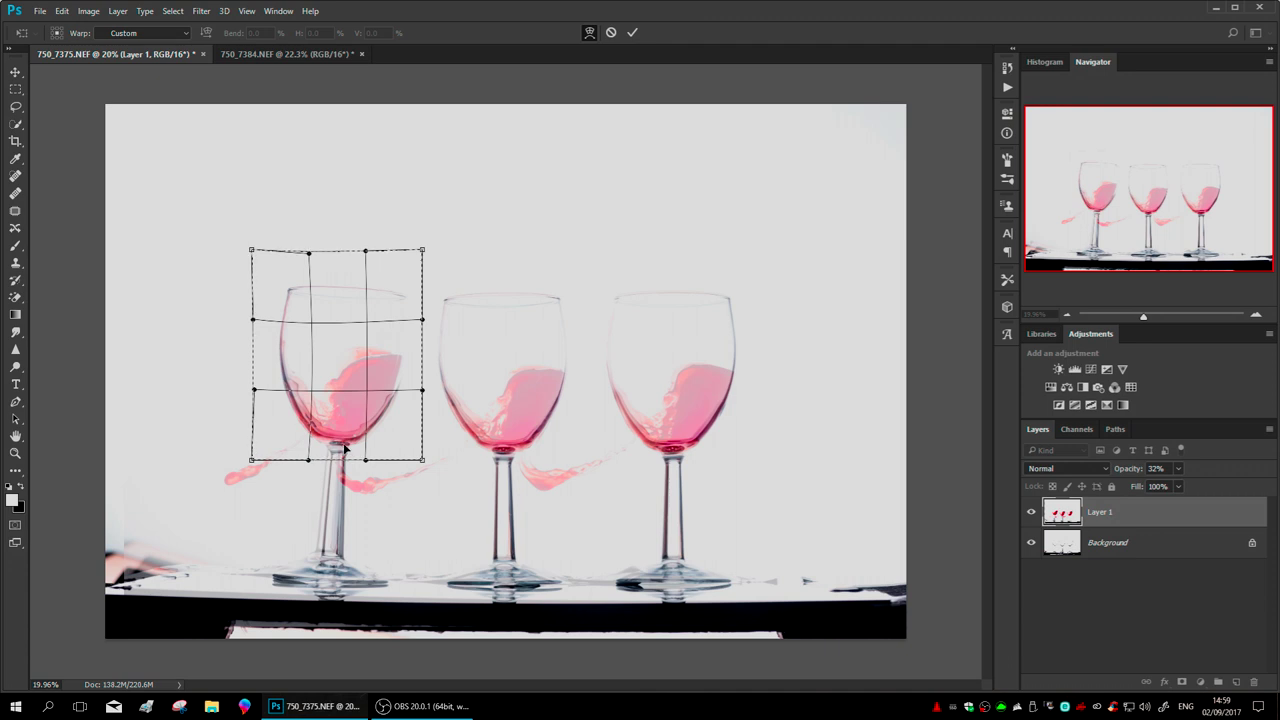
left_click(633, 34)
key("m")
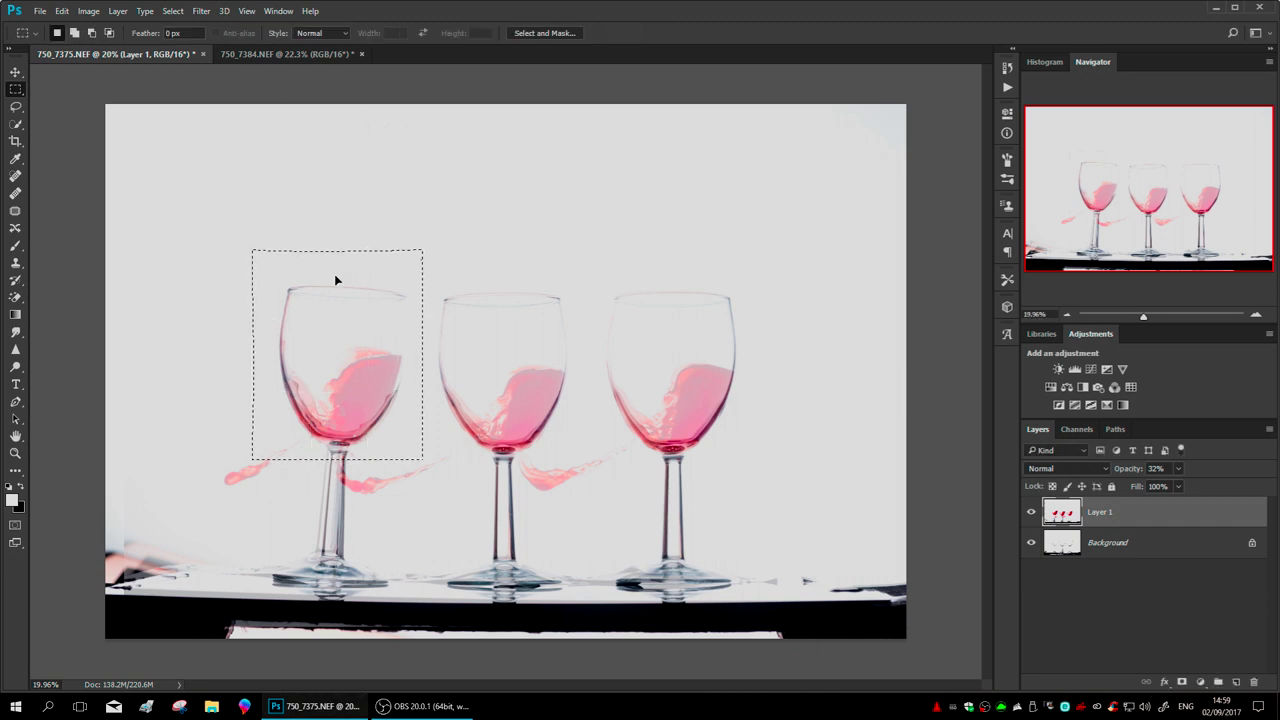
left_click(173, 11)
left_click(185, 38)
Warp a rectangular selection around the left glass's stem and base on Layer 1 to match the stem and base beneath.
left_click(305, 443)
left_click_drag(267, 435, 403, 594)
left_click(61, 11)
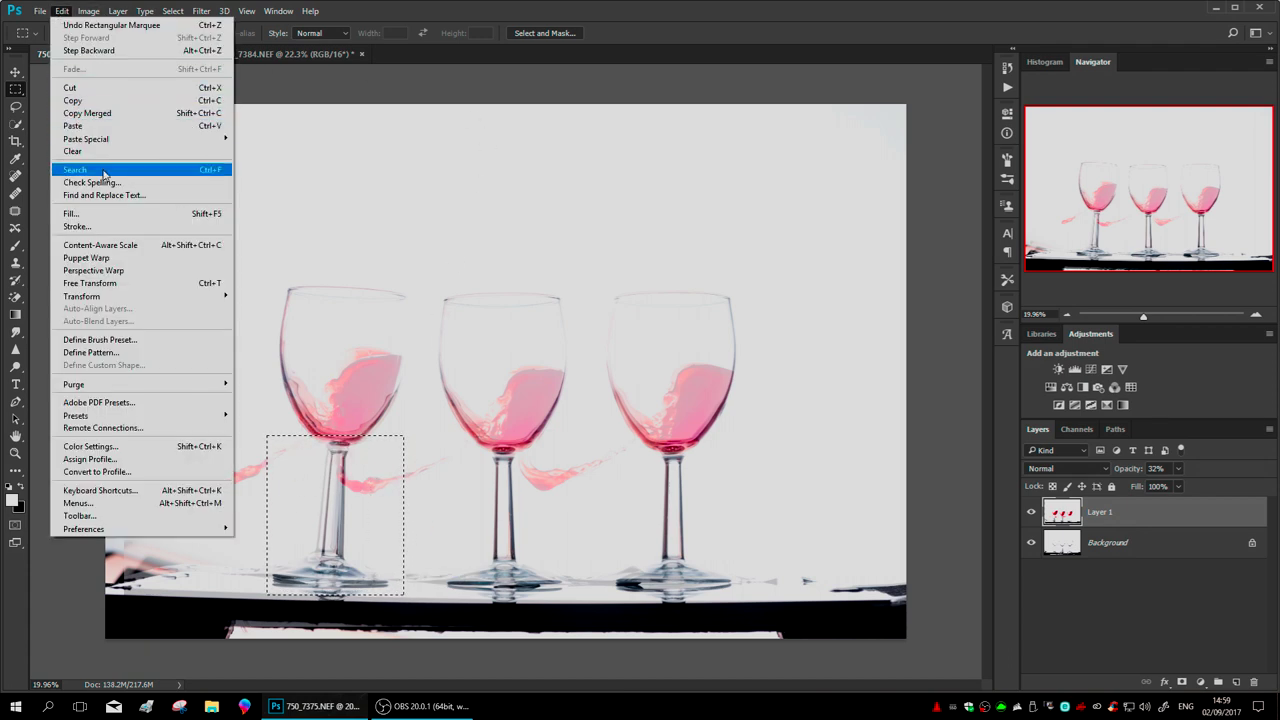
mouse_move(178, 300)
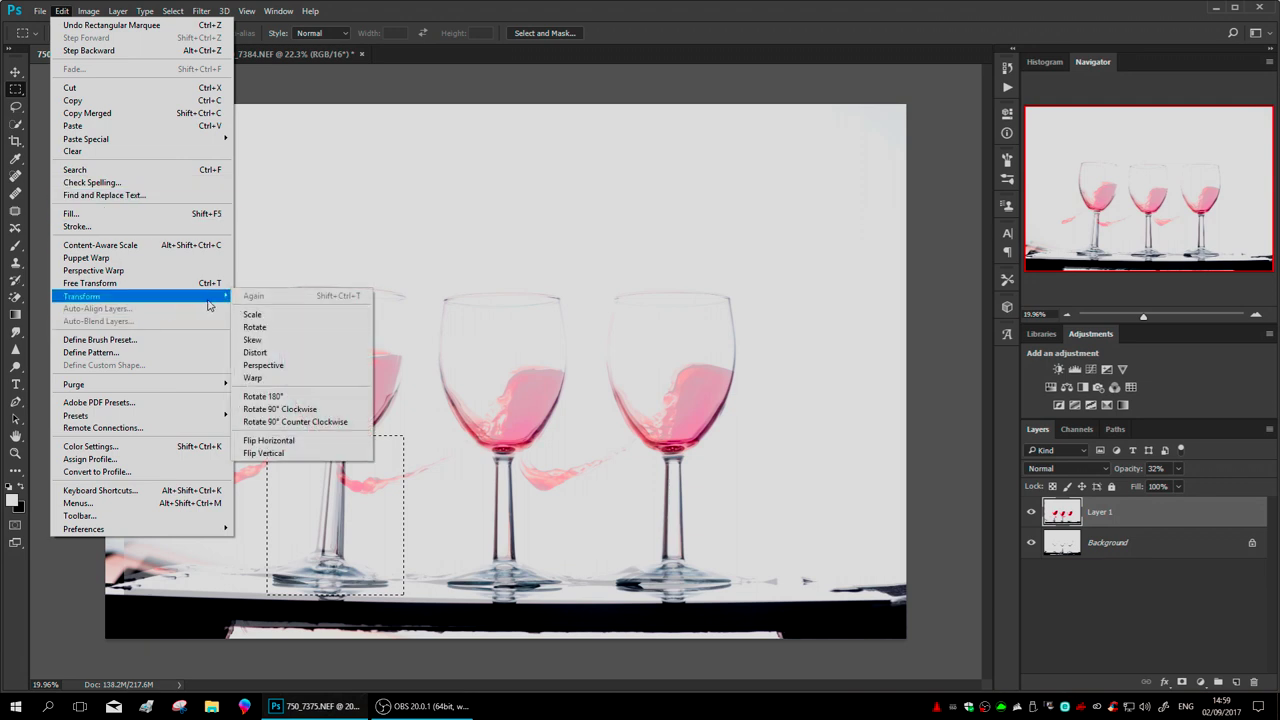
left_click(290, 378)
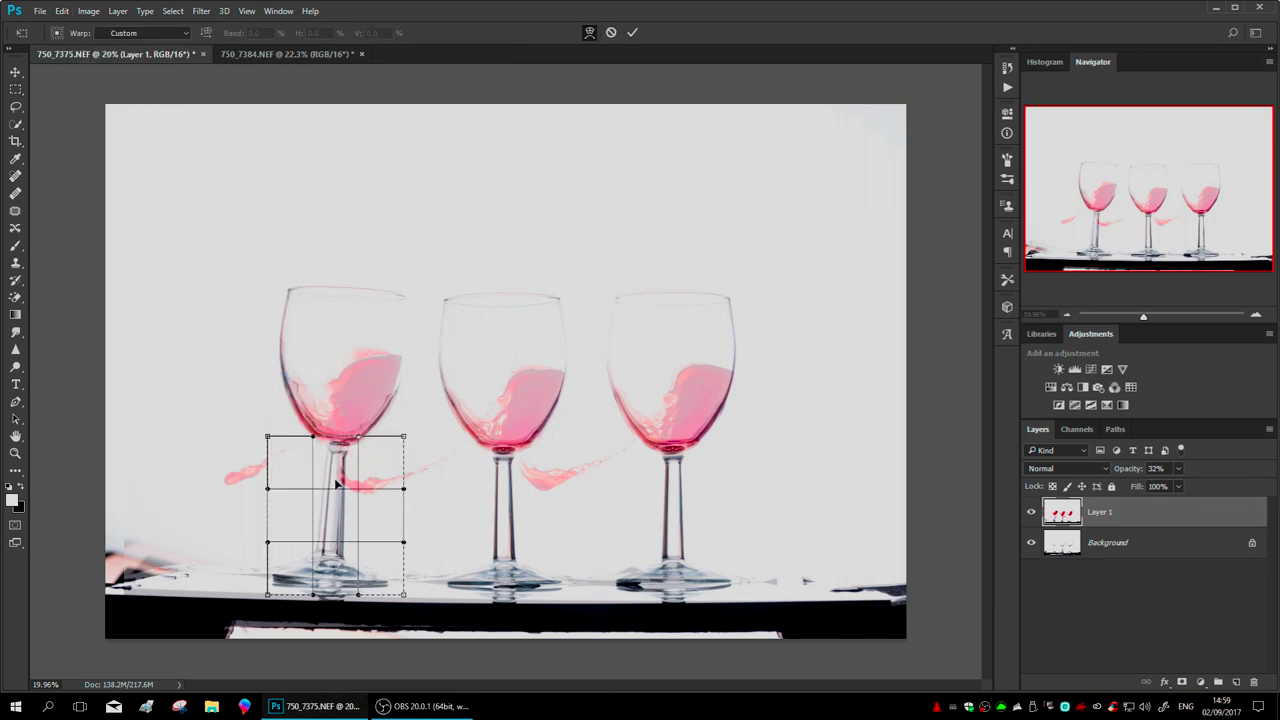
left_click_drag(337, 484, 335, 537)
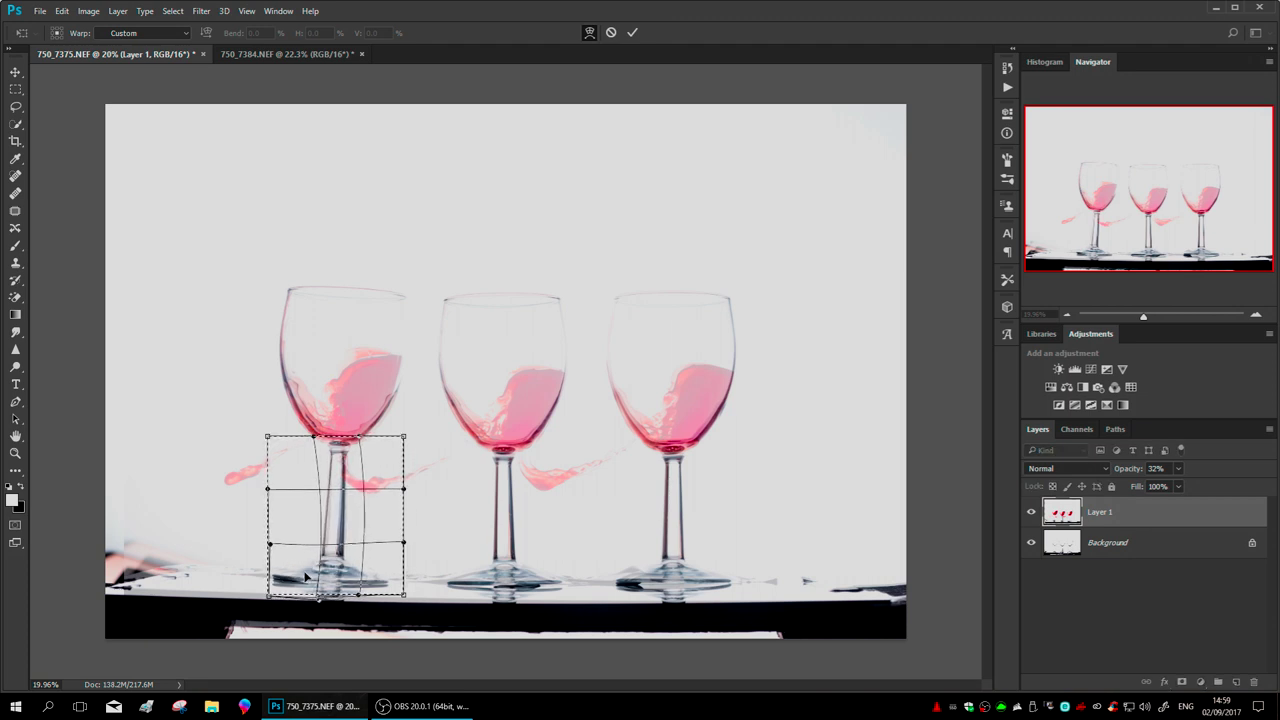
left_click_drag(304, 575, 306, 578)
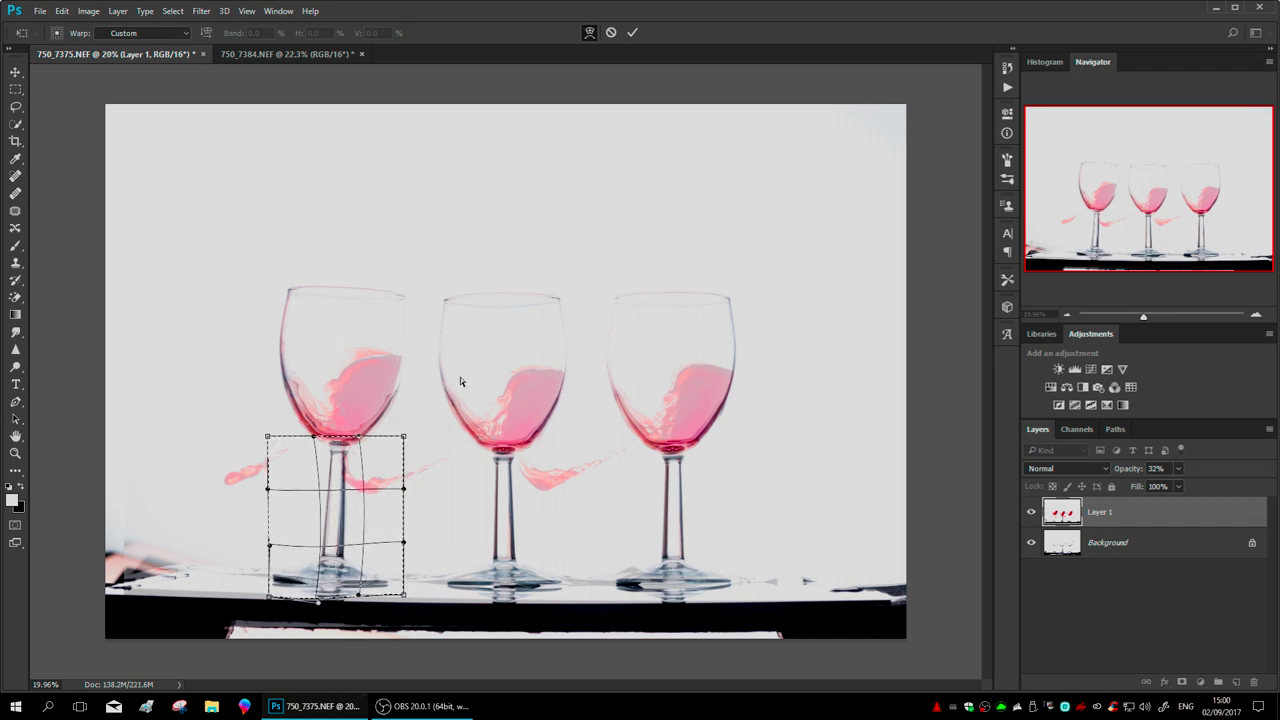
left_click(632, 32)
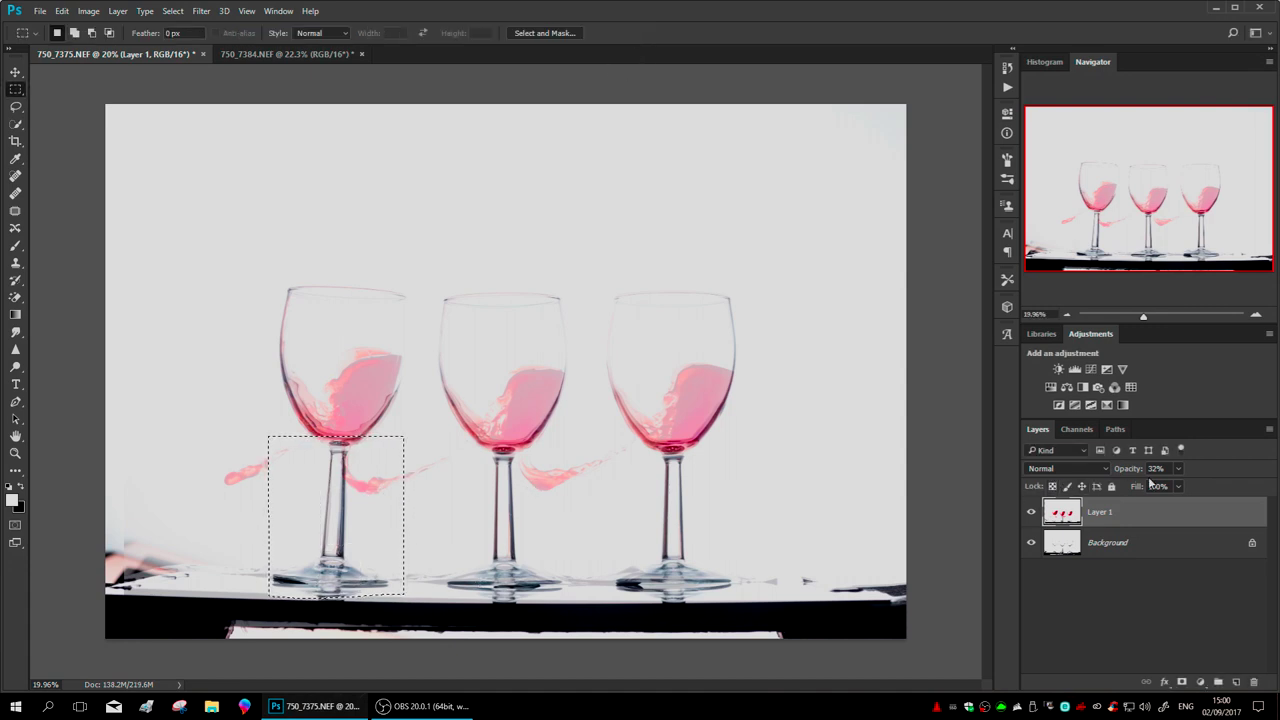
Deselect the warped area around the left glass's stem and restore Layer 1's opacity to 100%.
left_click(173, 11)
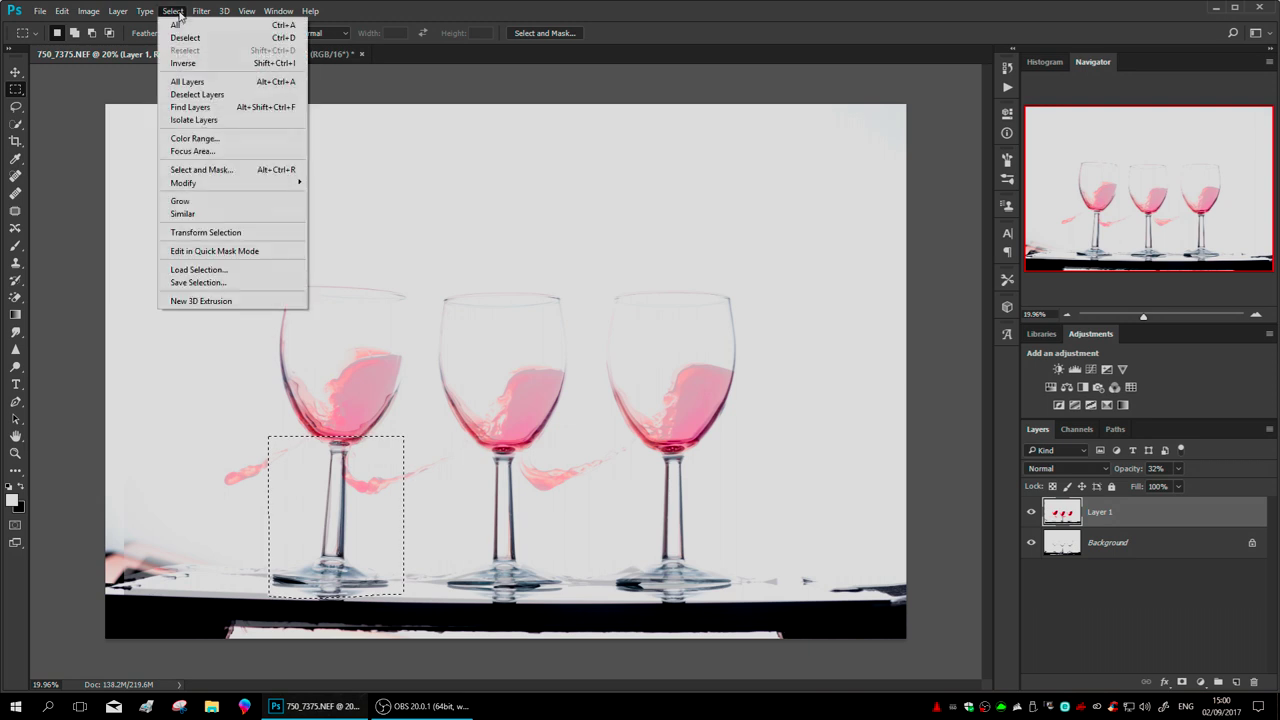
left_click(177, 40)
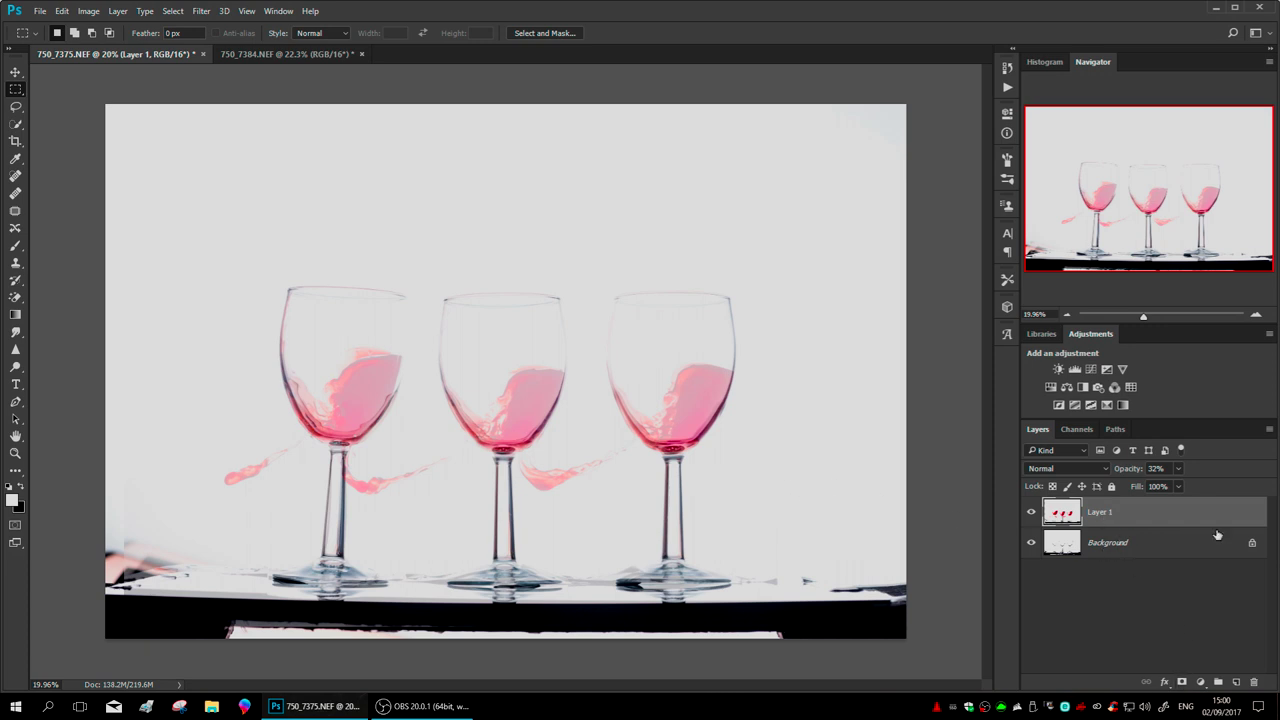
left_click(1178, 486)
left_click_drag(1215, 487, 1250, 507)
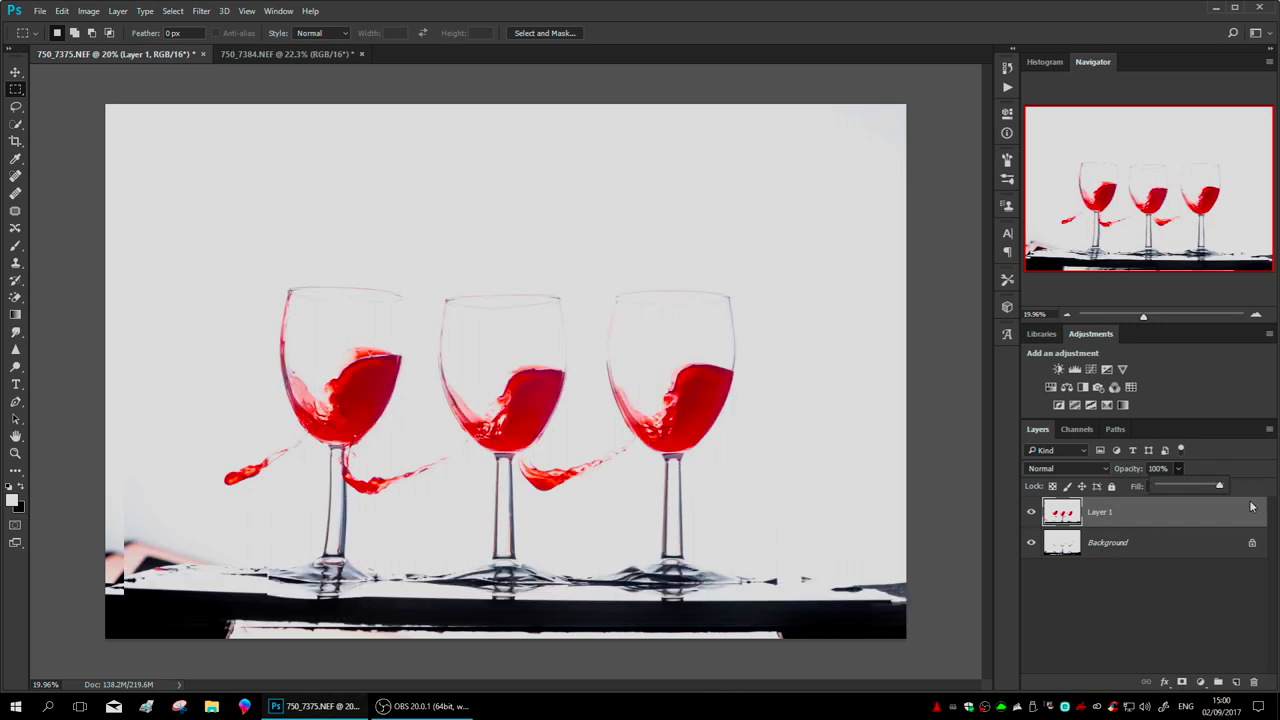
Add an inverted, black layer mask to Layer 1 and paint white on it over the three glasses' wine and the splashes between them.
left_click(1182, 681)
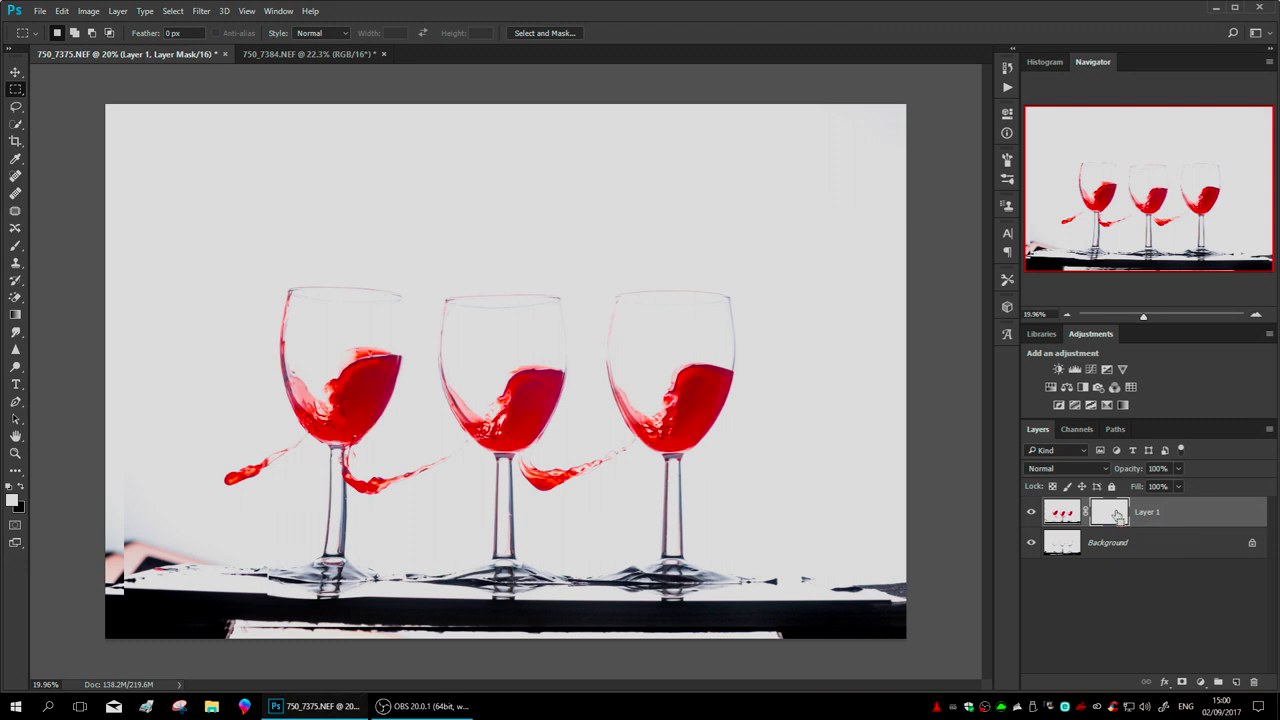
key("ctrl+i")
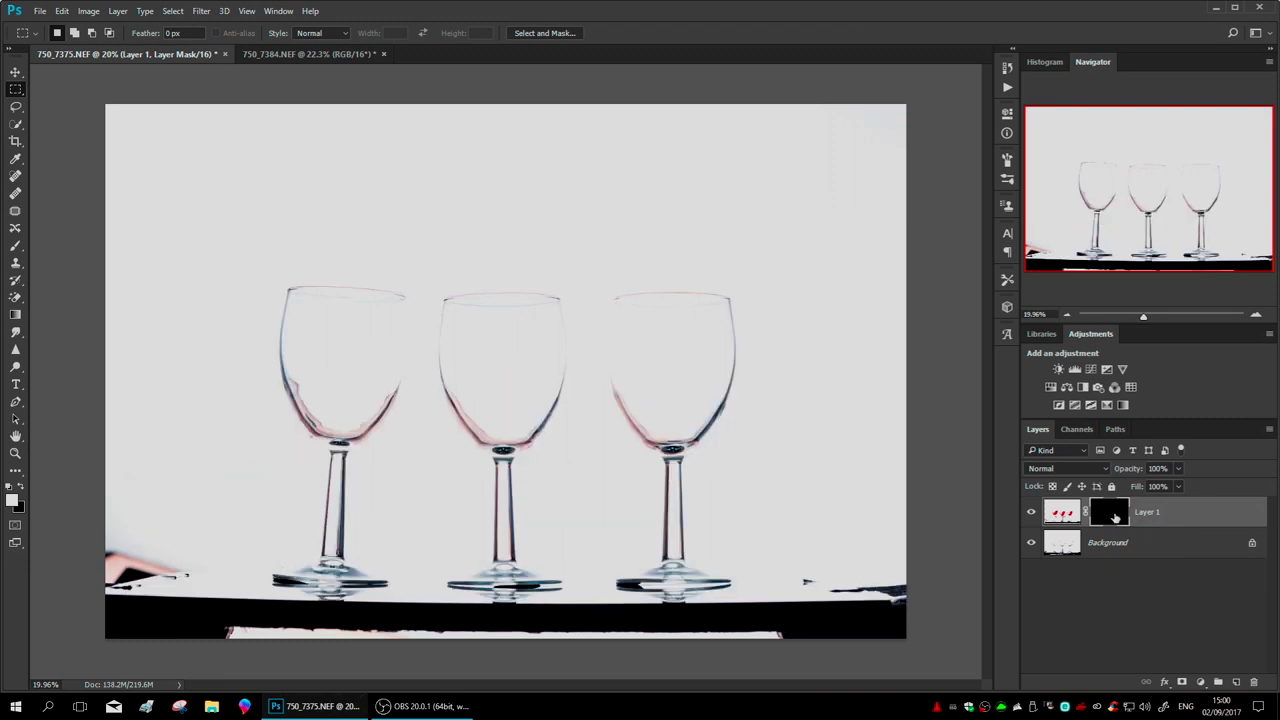
key("b")
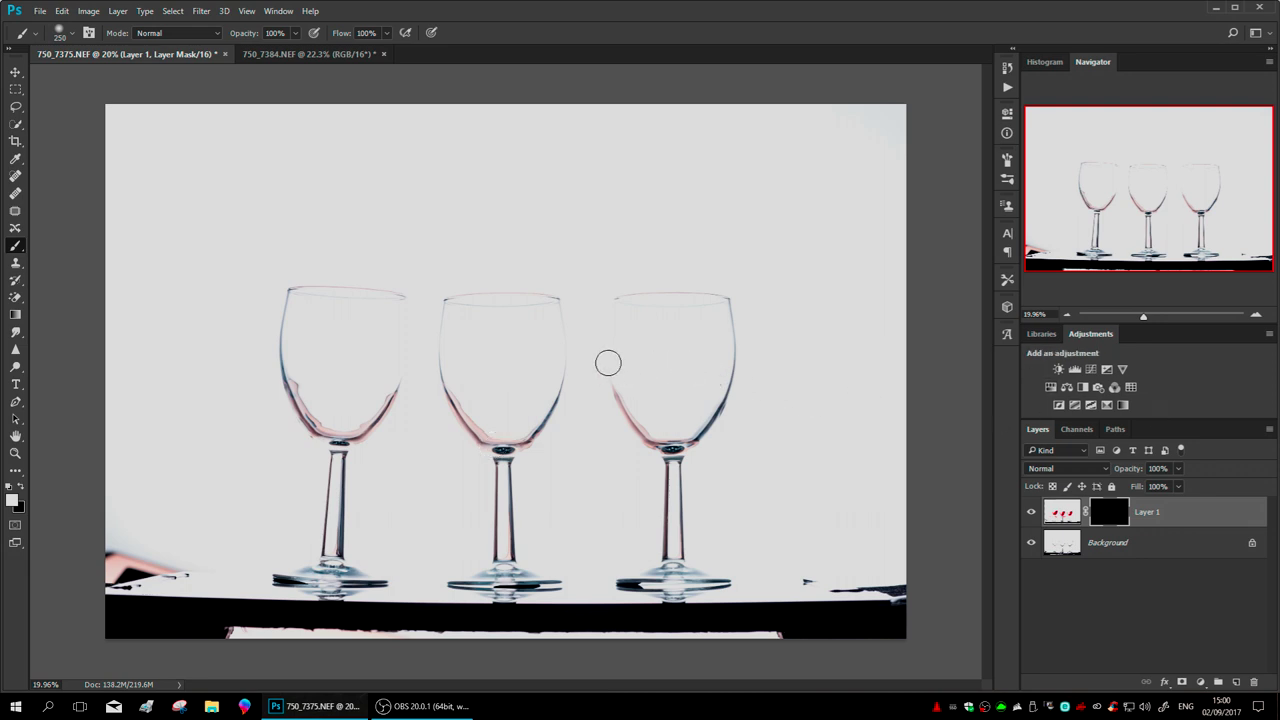
mouse_move(606, 360)
left_mouse_down()
mouse_move(620, 374)
mouse_move(614, 294)
mouse_move(614, 346)
mouse_move(640, 420)
mouse_move(672, 422)
mouse_move(714, 351)
mouse_move(728, 388)
mouse_move(655, 451)
left_mouse_up()
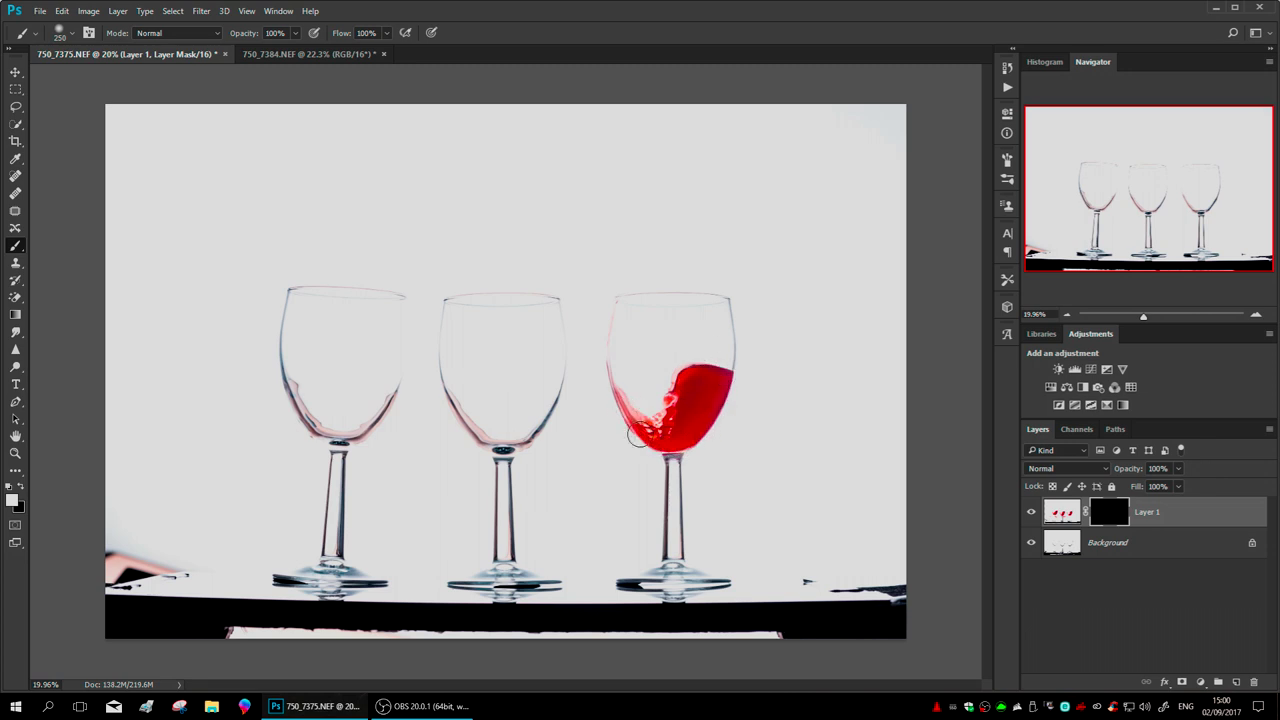
mouse_move(628, 447)
left_mouse_down()
mouse_move(530, 478)
mouse_move(510, 445)
mouse_move(524, 436)
left_mouse_up()
mouse_move(537, 378)
left_mouse_down()
mouse_move(530, 442)
mouse_move(540, 401)
mouse_move(524, 356)
mouse_move(490, 433)
mouse_move(462, 413)
mouse_move(441, 367)
mouse_move(446, 299)
mouse_move(466, 447)
mouse_move(348, 488)
mouse_move(348, 425)
mouse_move(397, 374)
mouse_move(393, 360)
mouse_move(360, 396)
mouse_move(358, 360)
mouse_move(342, 356)
mouse_move(323, 415)
mouse_move(290, 383)
mouse_move(287, 291)
mouse_move(282, 377)
mouse_move(323, 405)
mouse_move(389, 354)
left_mouse_up()
left_click_drag(324, 386, 338, 366)
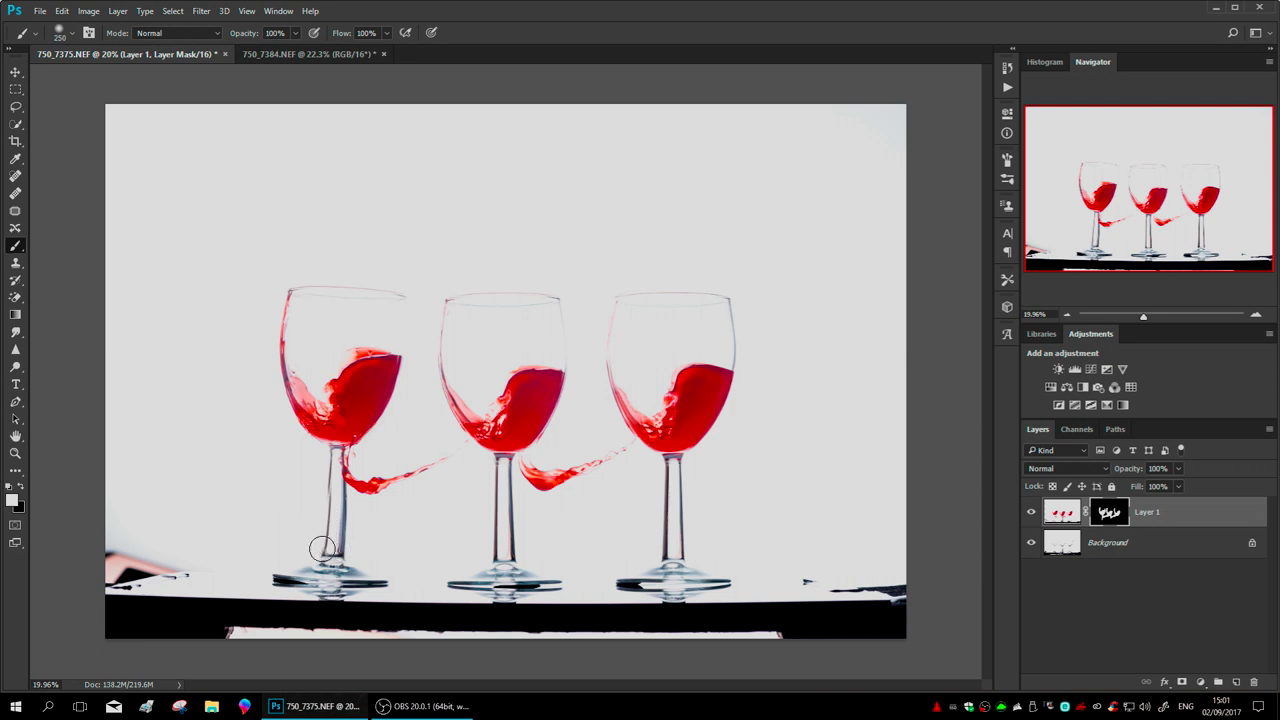
Refine Layer 1's mask around the left glass's stem with the brush reduced to 90 px, so only one clean stem shows.
left_click(328, 467)
key("x")
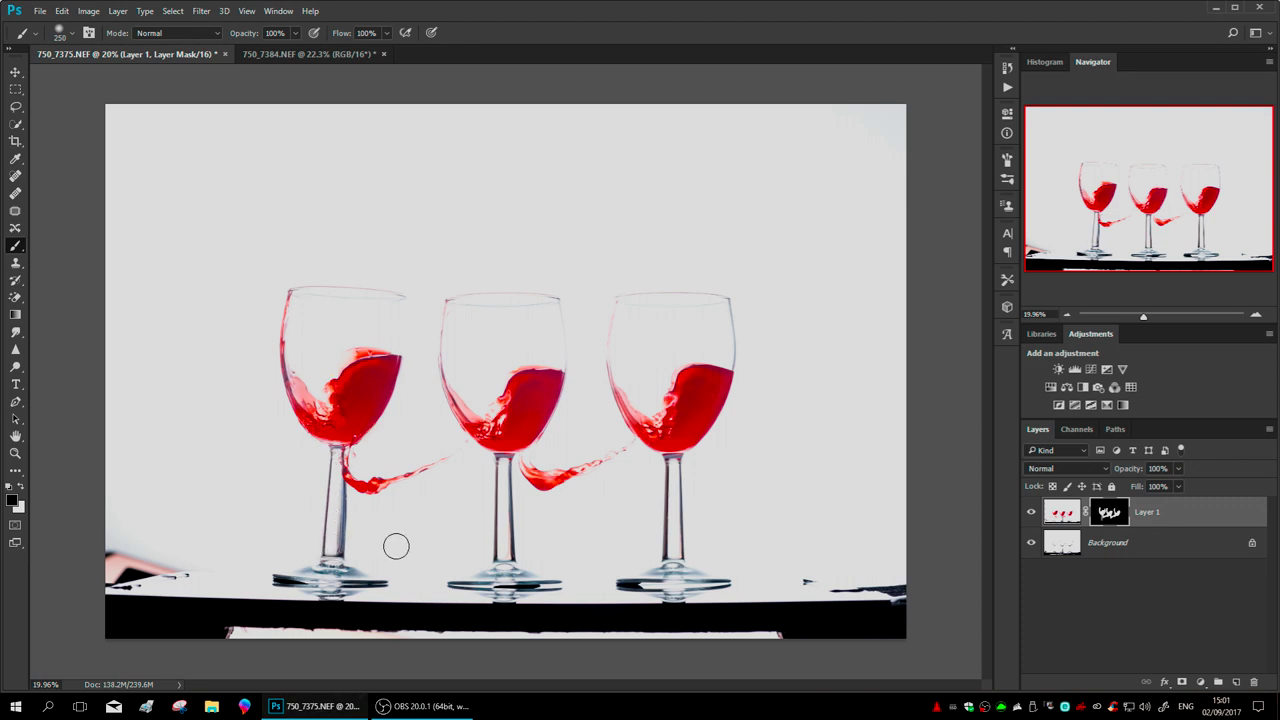
key("x")
scroll(357, 512, "up", 4)
key("bracketleft")
key("bracketleft")
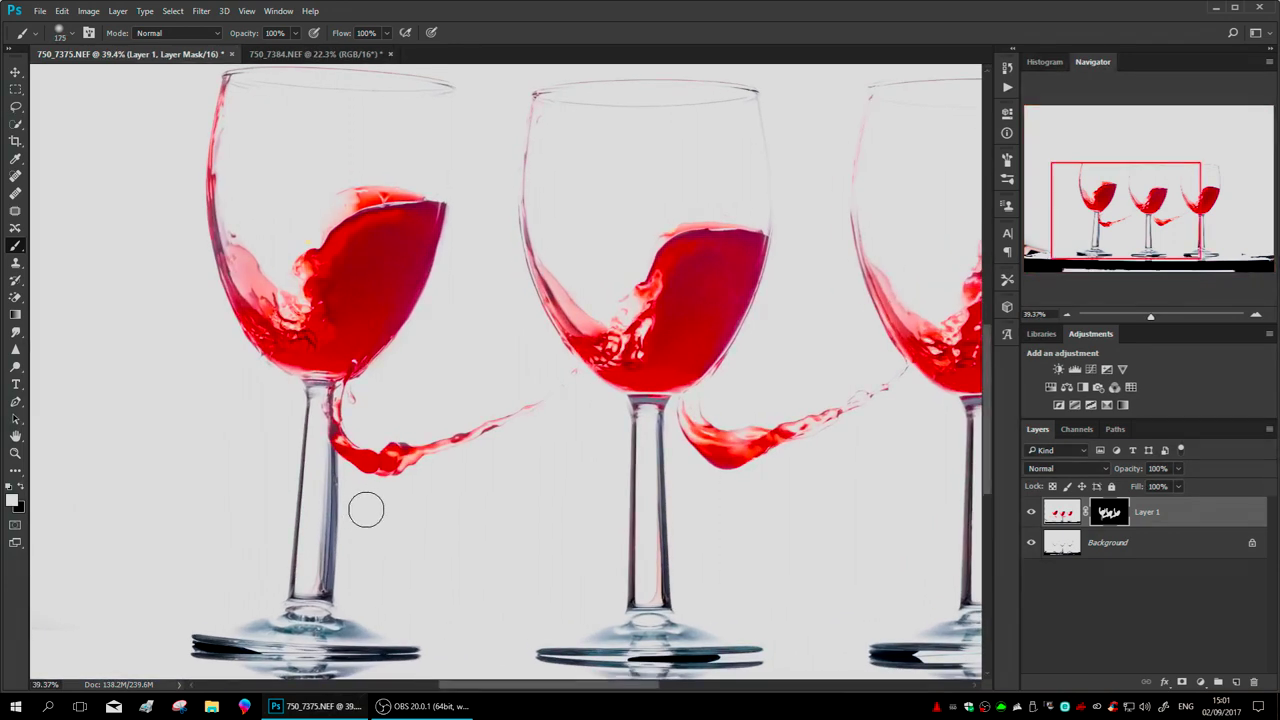
key("bracketleft")
key("bracketleft")
key("bracketleft")
key("x")
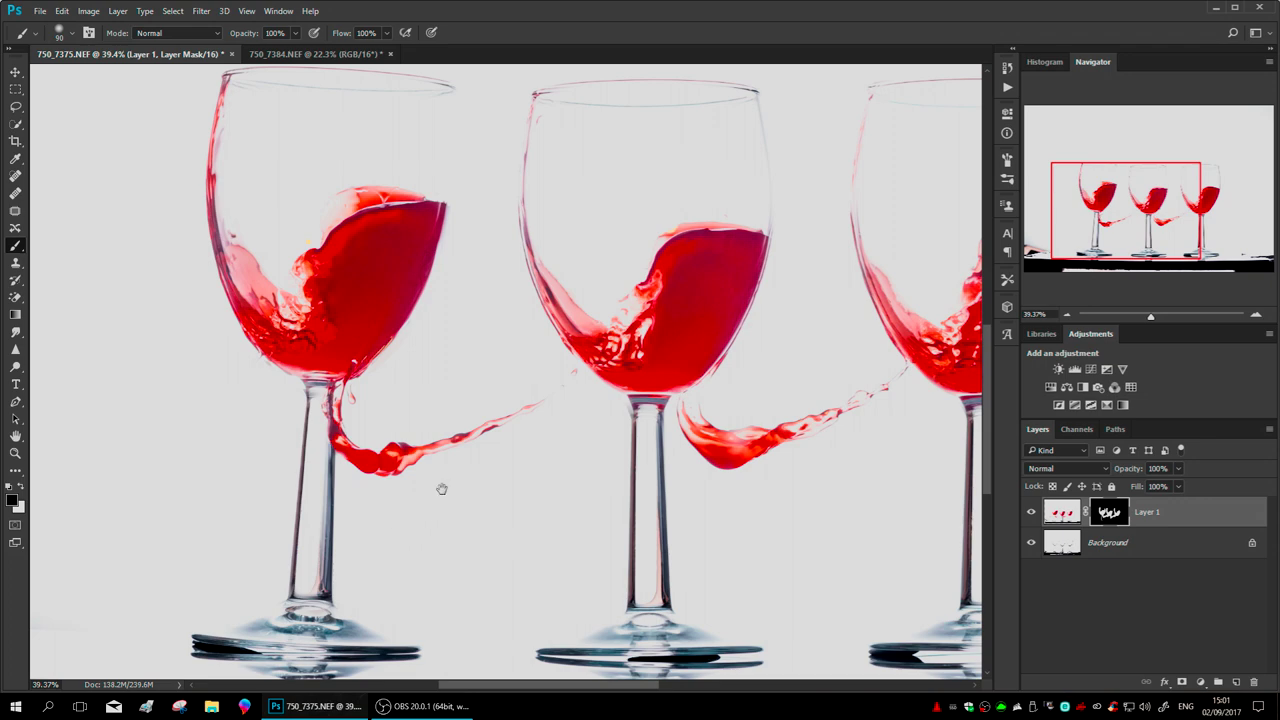
Compare the whole composite with Layer 1 hidden and shown.
scroll(450, 490, "down", 4)
scroll(460, 480, "up", 2)
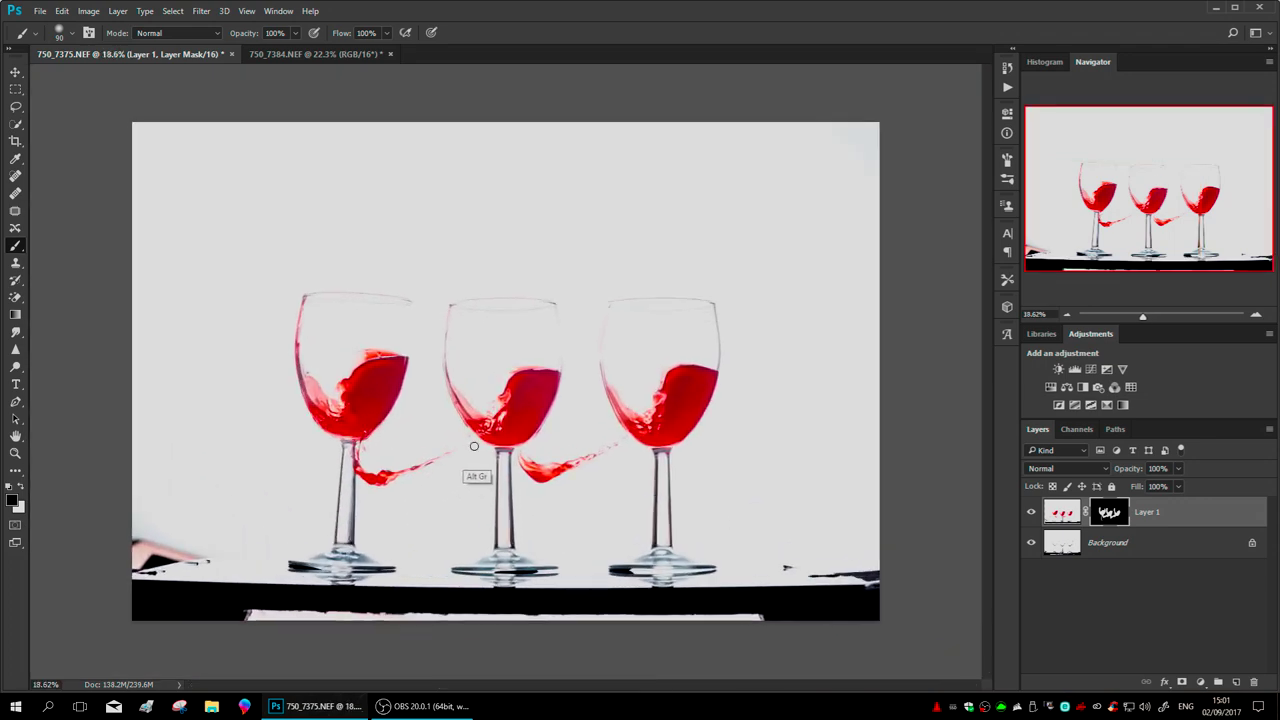
left_click(1033, 513)
left_click(1033, 513)
left_click(1033, 513)
left_click(1033, 513)
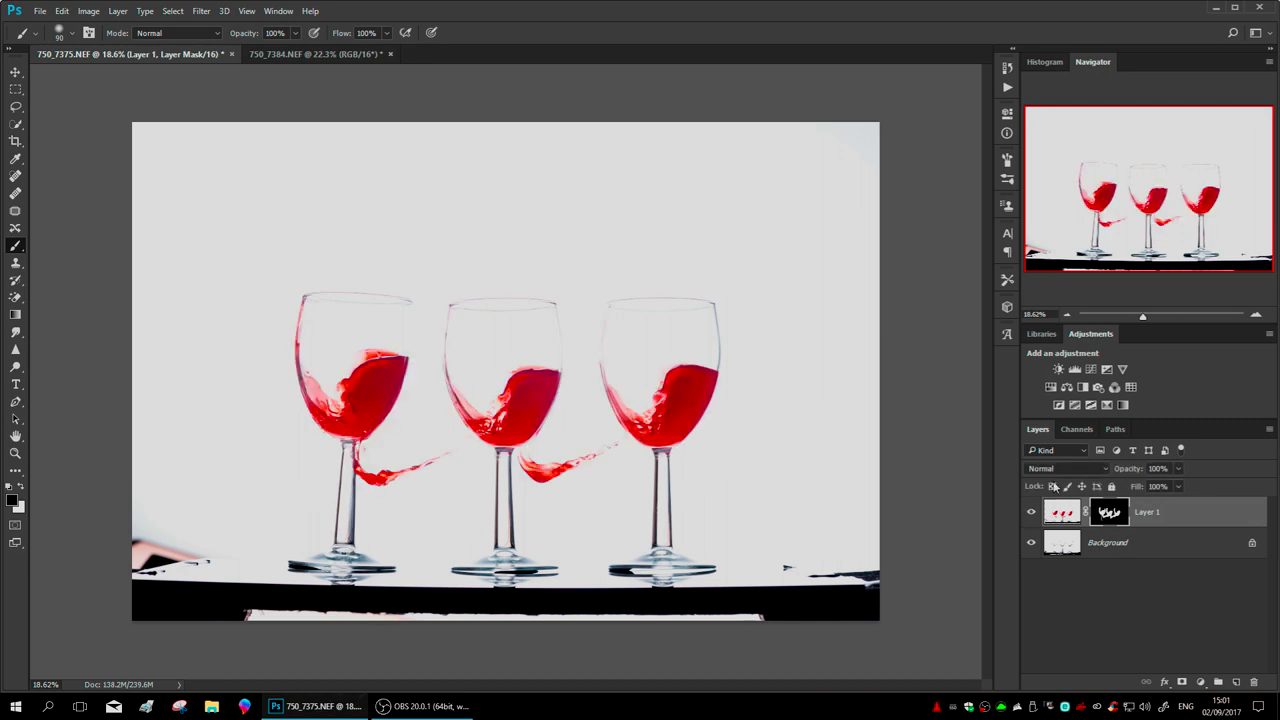
Merge the visible layers into the Background and duplicate the merged layer.
left_click(1268, 428)
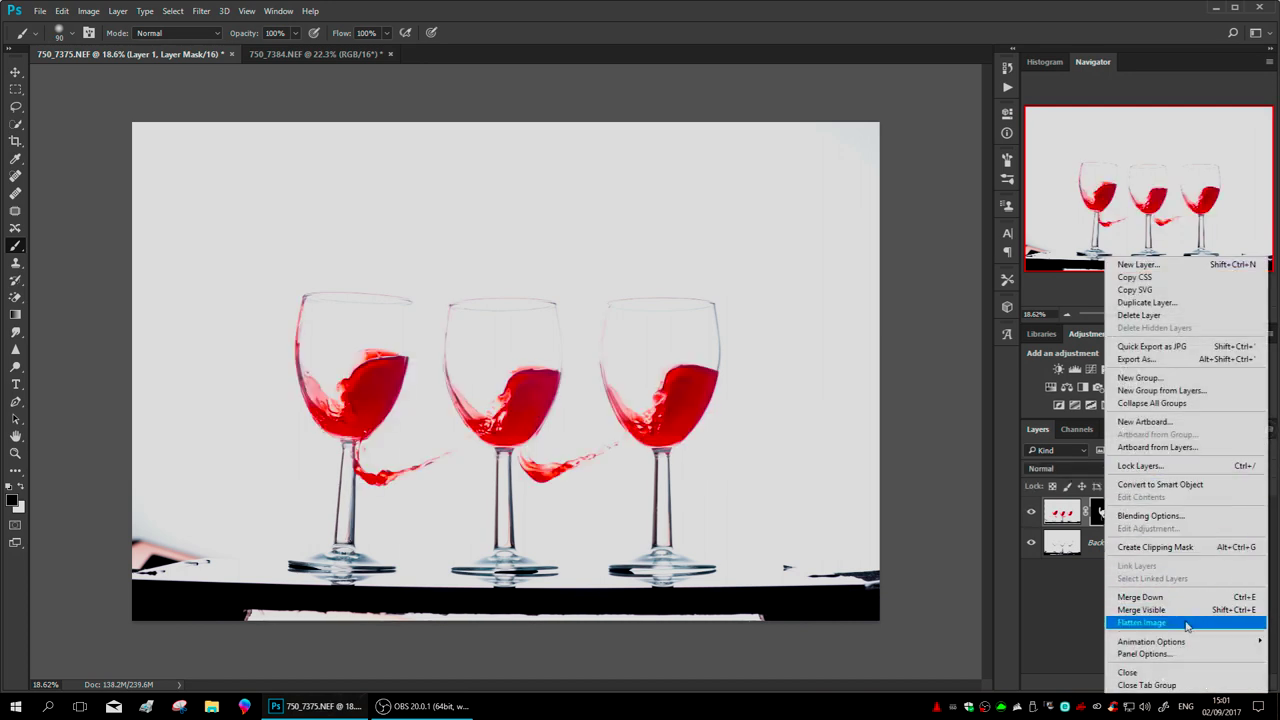
left_click(1150, 611)
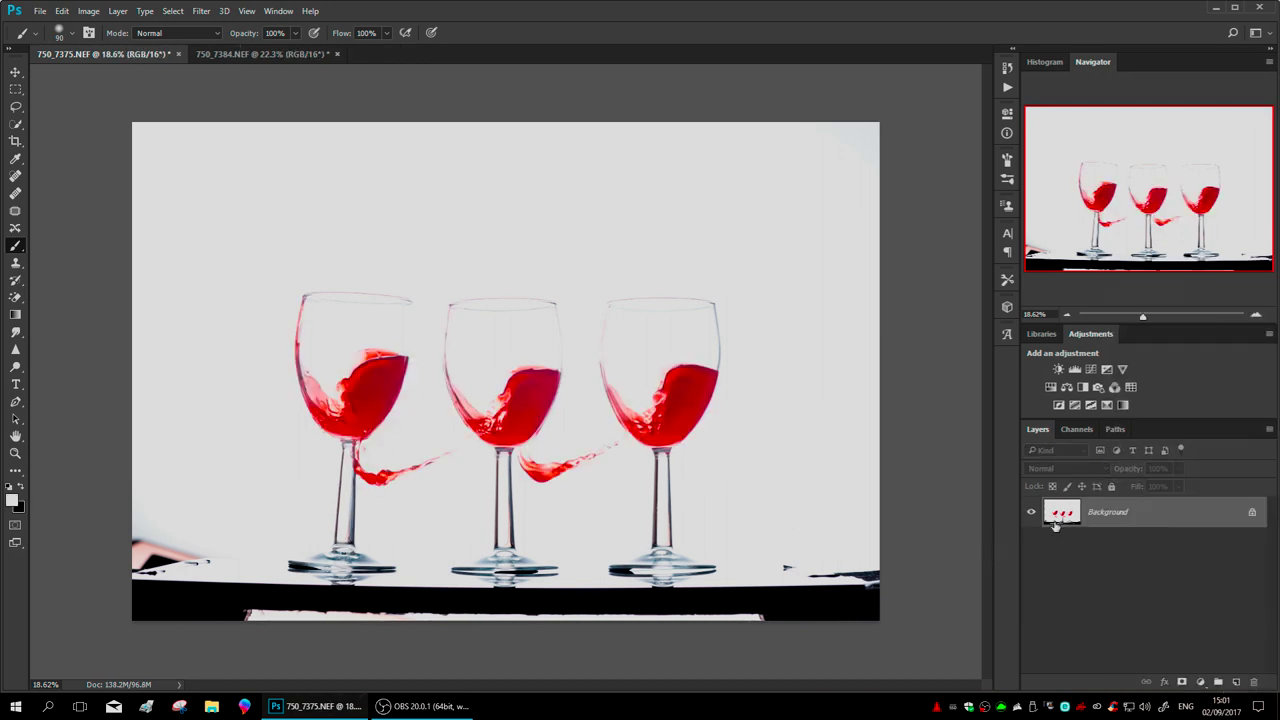
left_click_drag(1231, 517, 1236, 681)
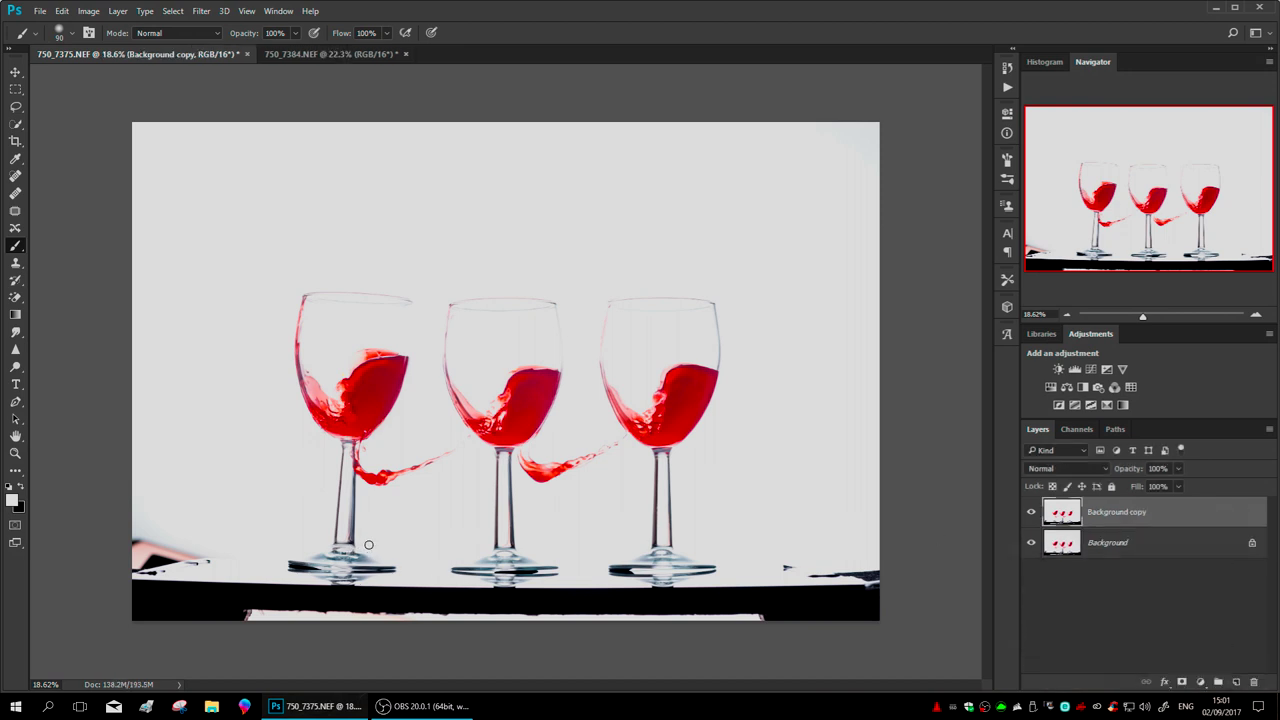
Paint the light background colour over the dark table and clutter around the glasses on Background copy with a 500 px brush, and flatten the image.
key("bracketright")
key("bracketright")
key("bracketright")
left_click(60, 35)
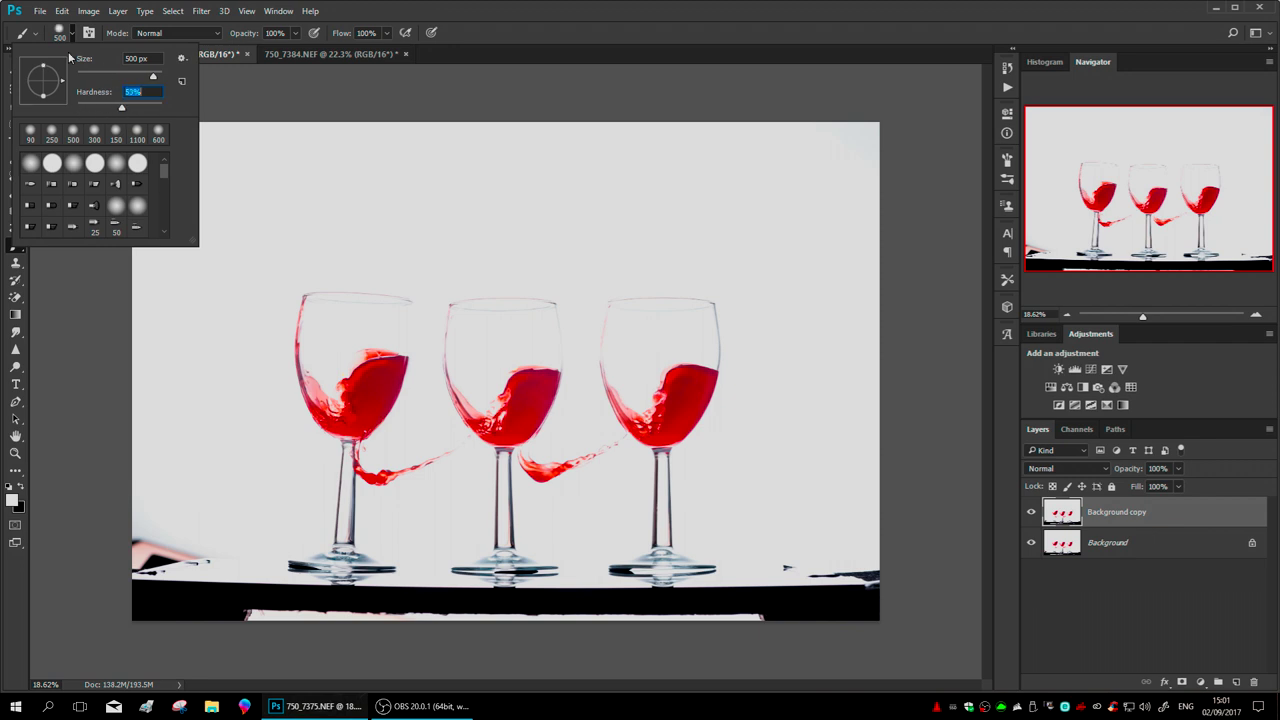
key("Return")
mouse_move(150, 548)
left_mouse_down()
mouse_move(157, 537)
mouse_move(167, 615)
mouse_move(235, 610)
mouse_move(331, 630)
mouse_move(765, 612)
mouse_move(848, 592)
mouse_move(827, 566)
mouse_move(791, 594)
mouse_move(457, 608)
mouse_move(317, 631)
mouse_move(234, 592)
mouse_move(343, 605)
mouse_move(335, 623)
mouse_move(428, 608)
mouse_move(623, 610)
mouse_move(595, 627)
mouse_move(514, 607)
mouse_move(543, 609)
mouse_move(451, 609)
mouse_move(431, 631)
mouse_move(363, 598)
mouse_move(318, 595)
mouse_move(322, 623)
mouse_move(400, 641)
left_mouse_up()
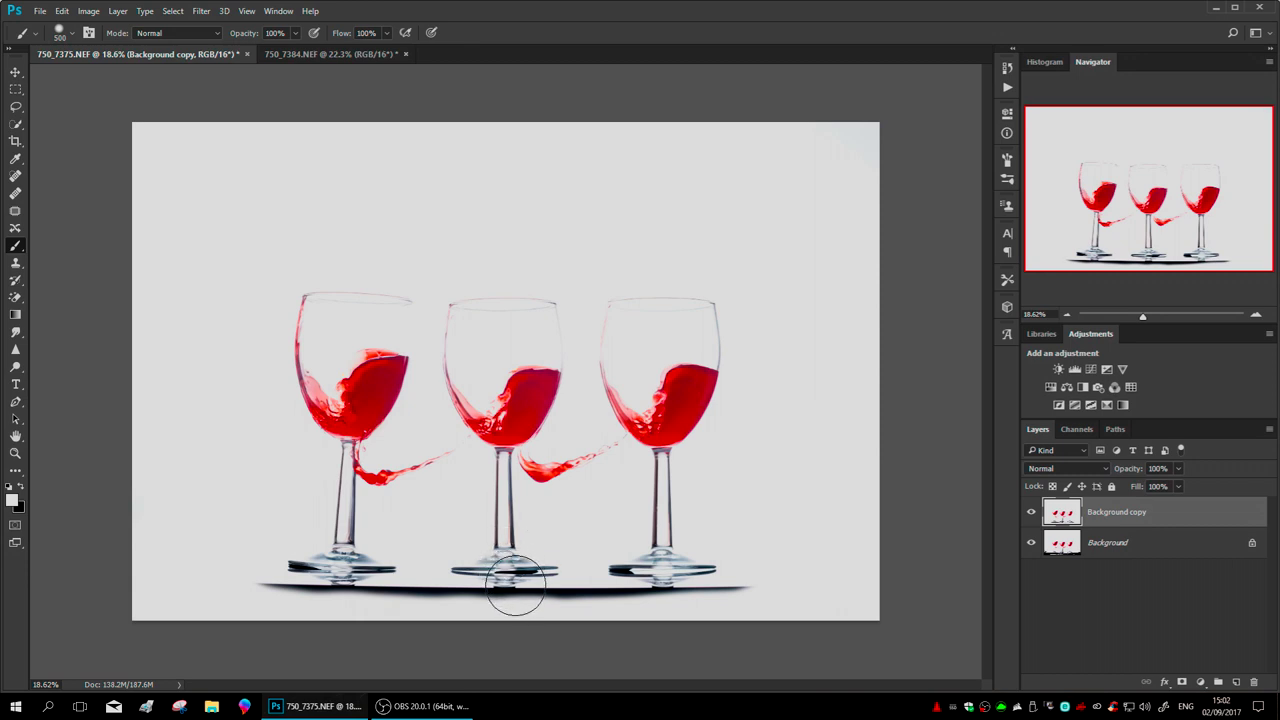
left_click(518, 571)
left_click(1269, 429)
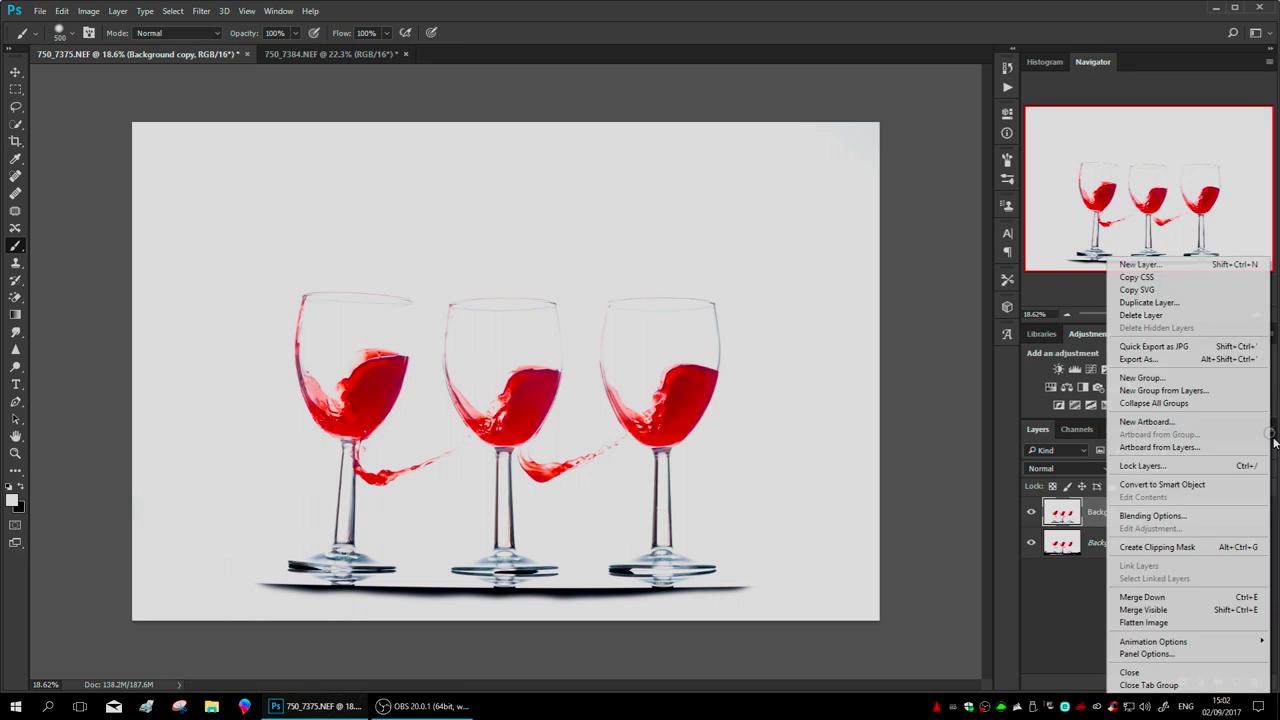
left_click(1178, 627)
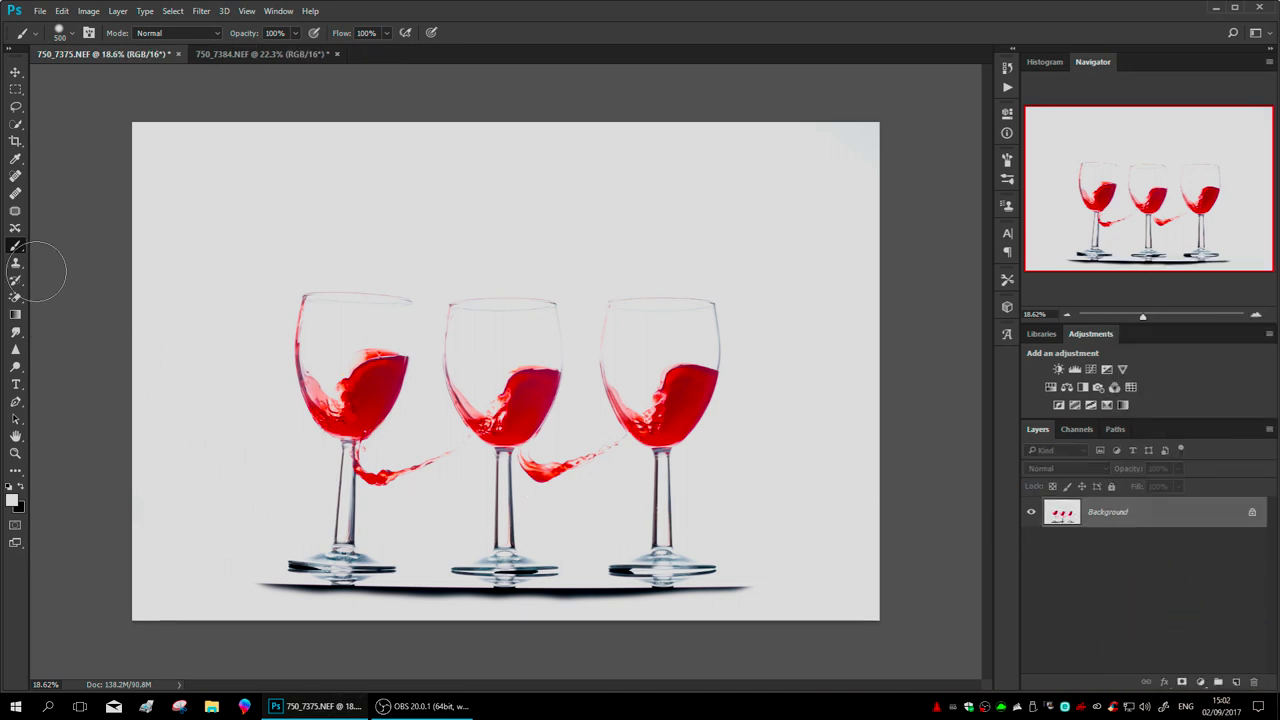
Copy a rectangular area covering the three glasses' lower stems and bases and paste it as a new layer.
left_click(16, 90)
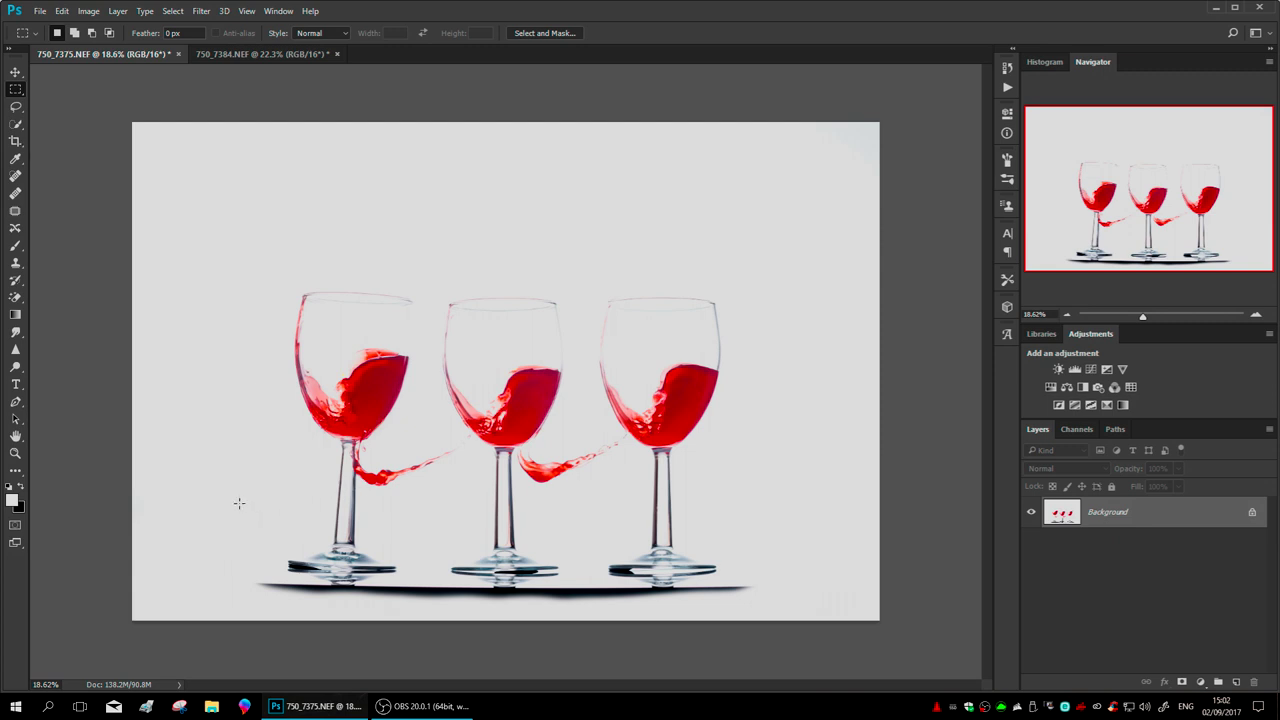
left_click_drag(242, 504, 776, 579)
left_click(61, 12)
left_click(90, 100)
left_click(62, 12)
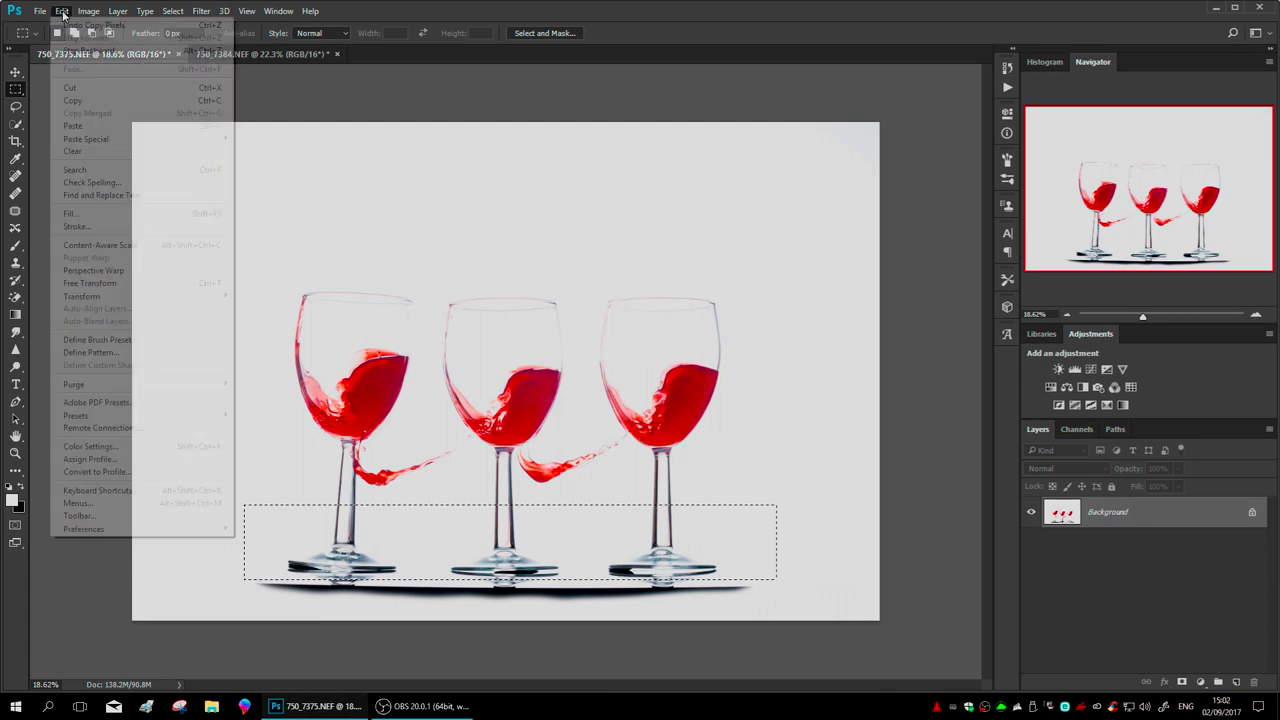
left_click(72, 125)
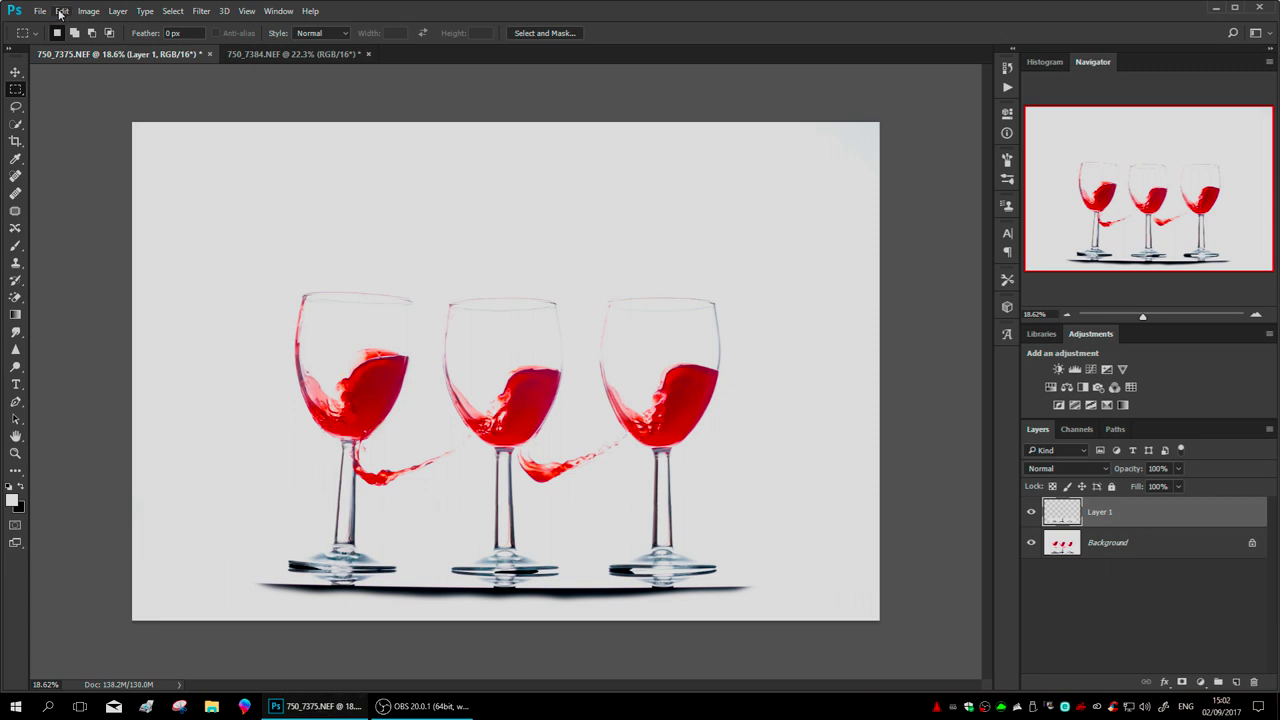
Try a horizontal flip of the pasted bases aligned over the original ones, and flip them back.
left_click(61, 12)
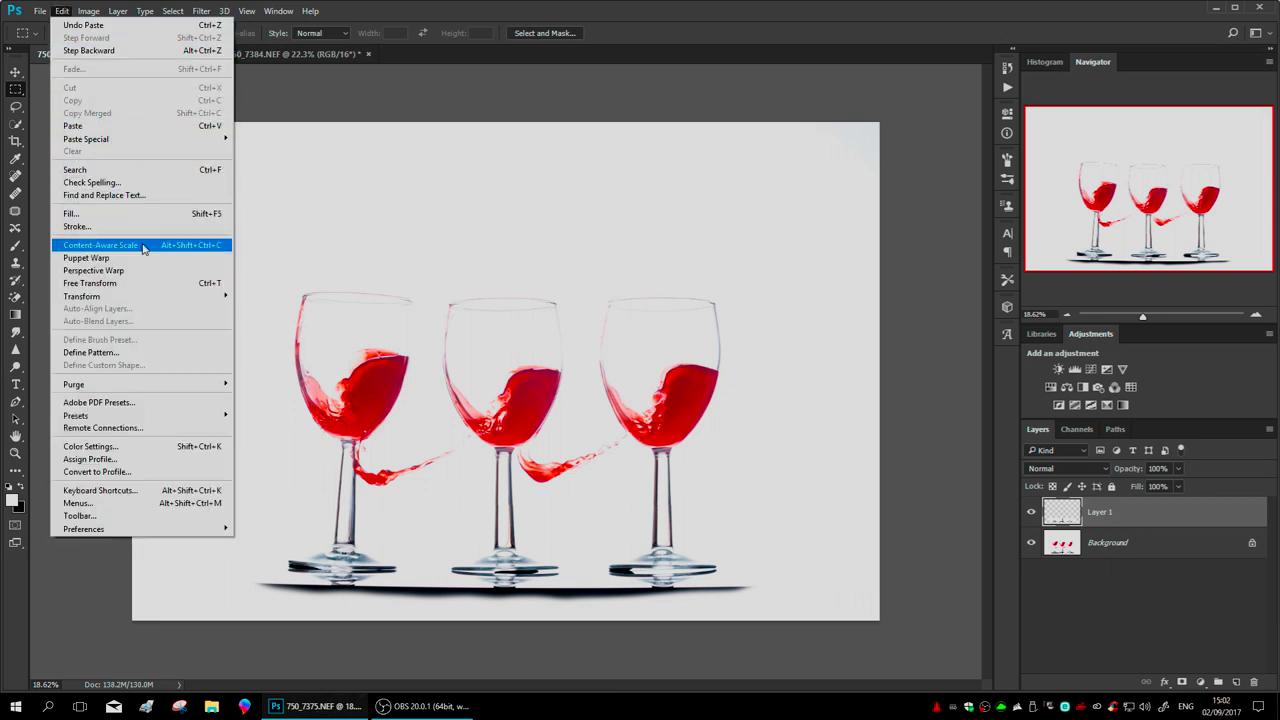
mouse_move(205, 298)
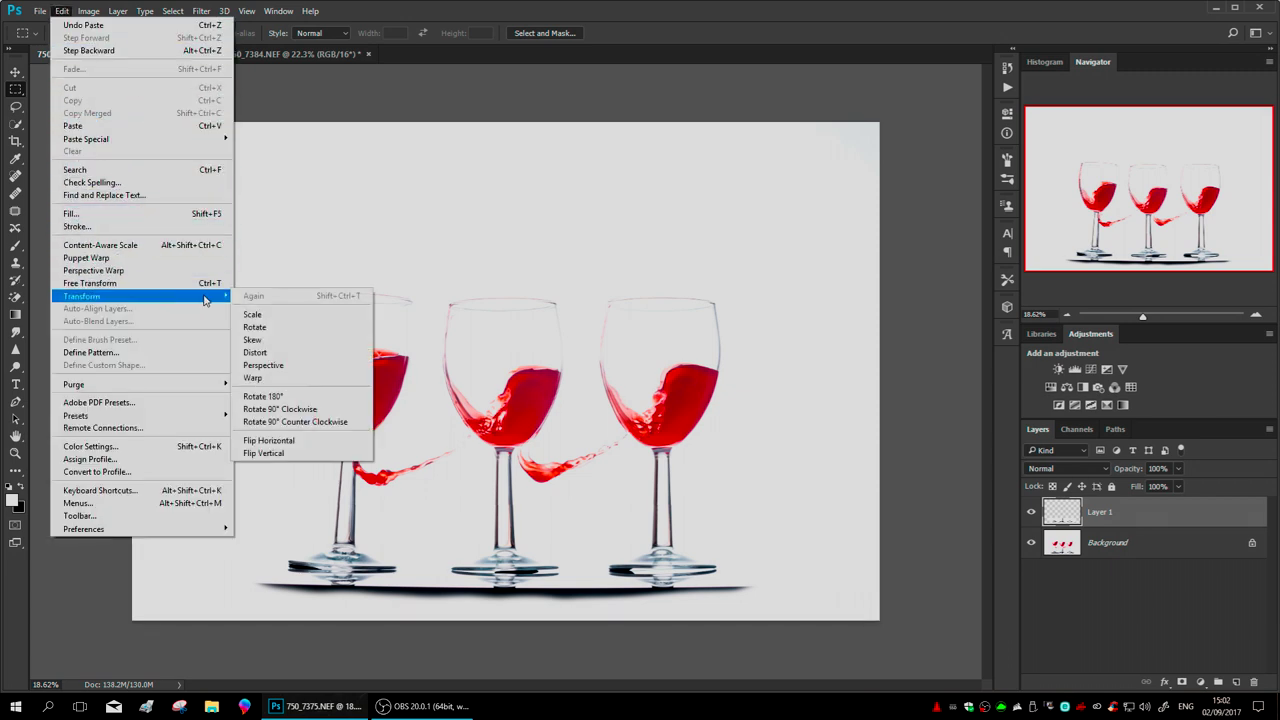
left_click(300, 441)
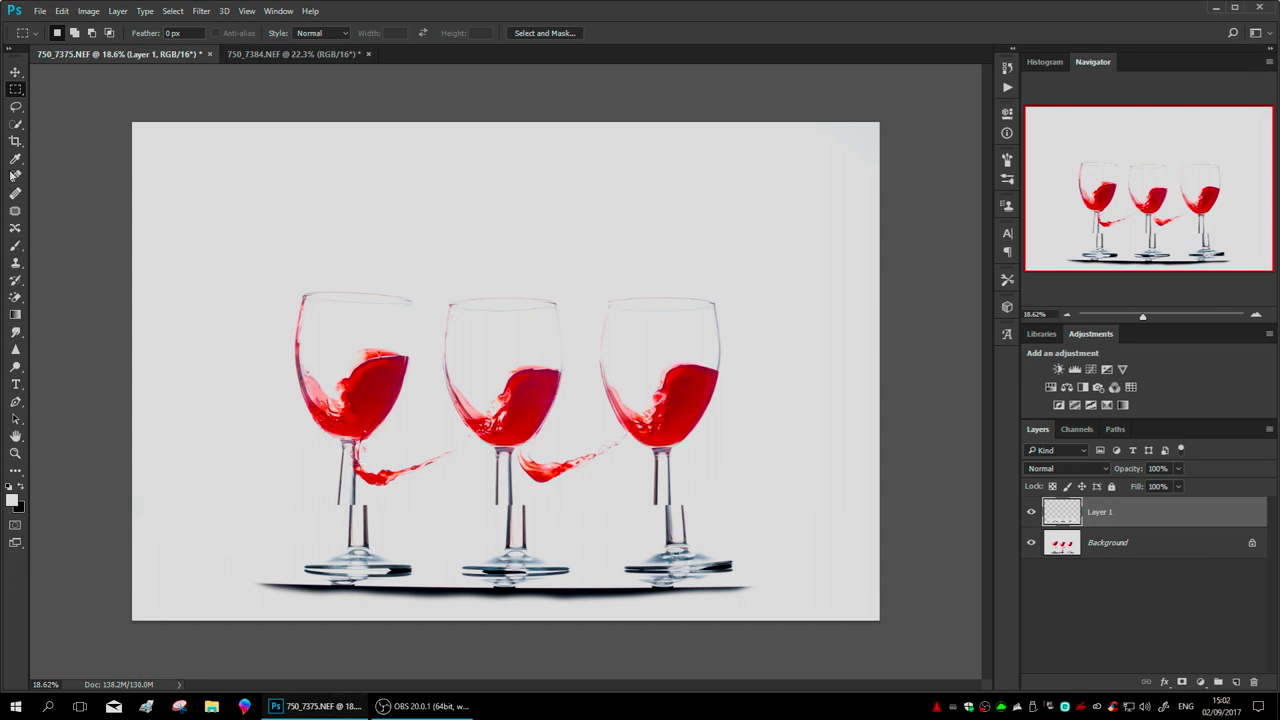
left_click(15, 72)
mouse_move(549, 550)
left_mouse_down()
mouse_move(543, 600)
mouse_move(543, 513)
mouse_move(543, 543)
left_mouse_up()
left_click(57, 10)
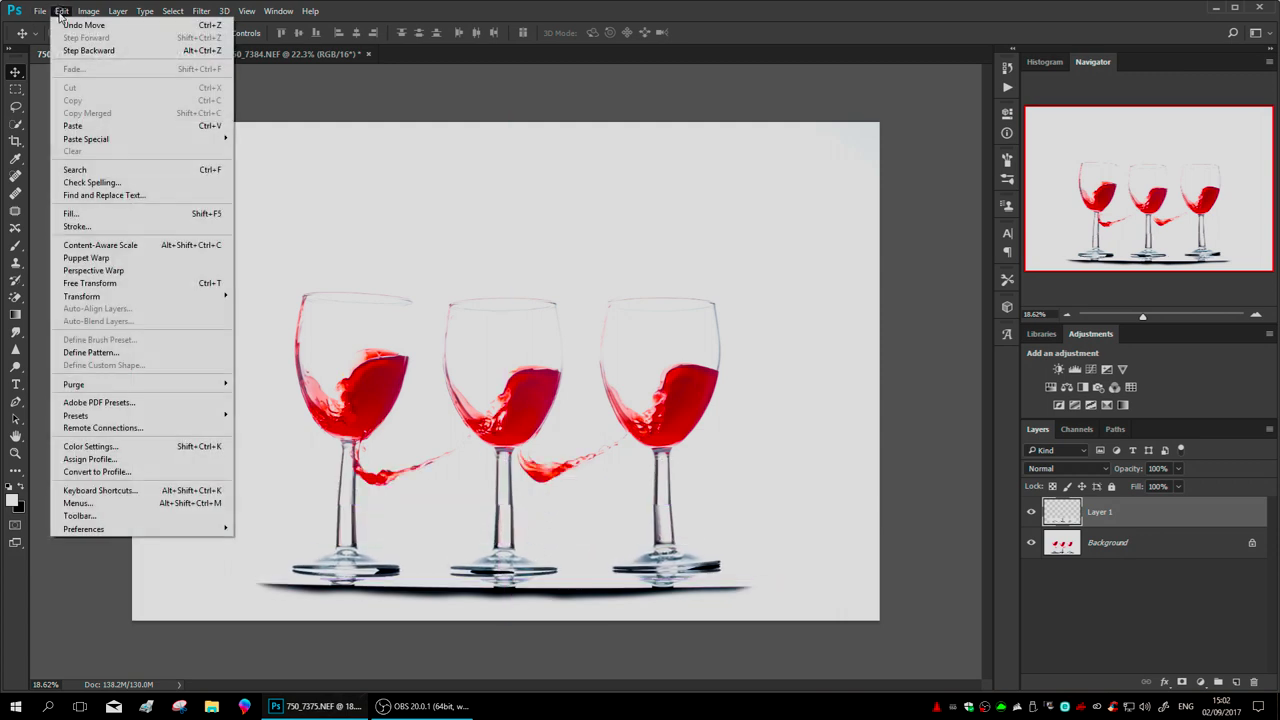
mouse_move(178, 302)
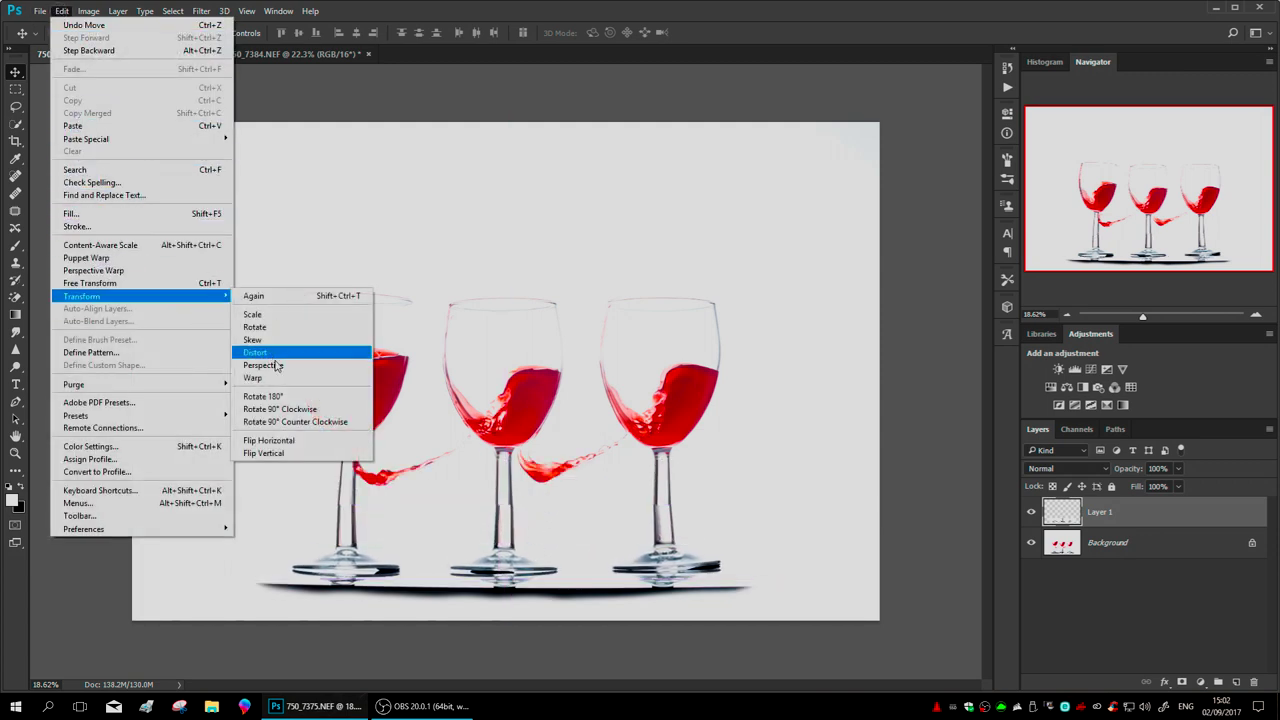
left_click(297, 441)
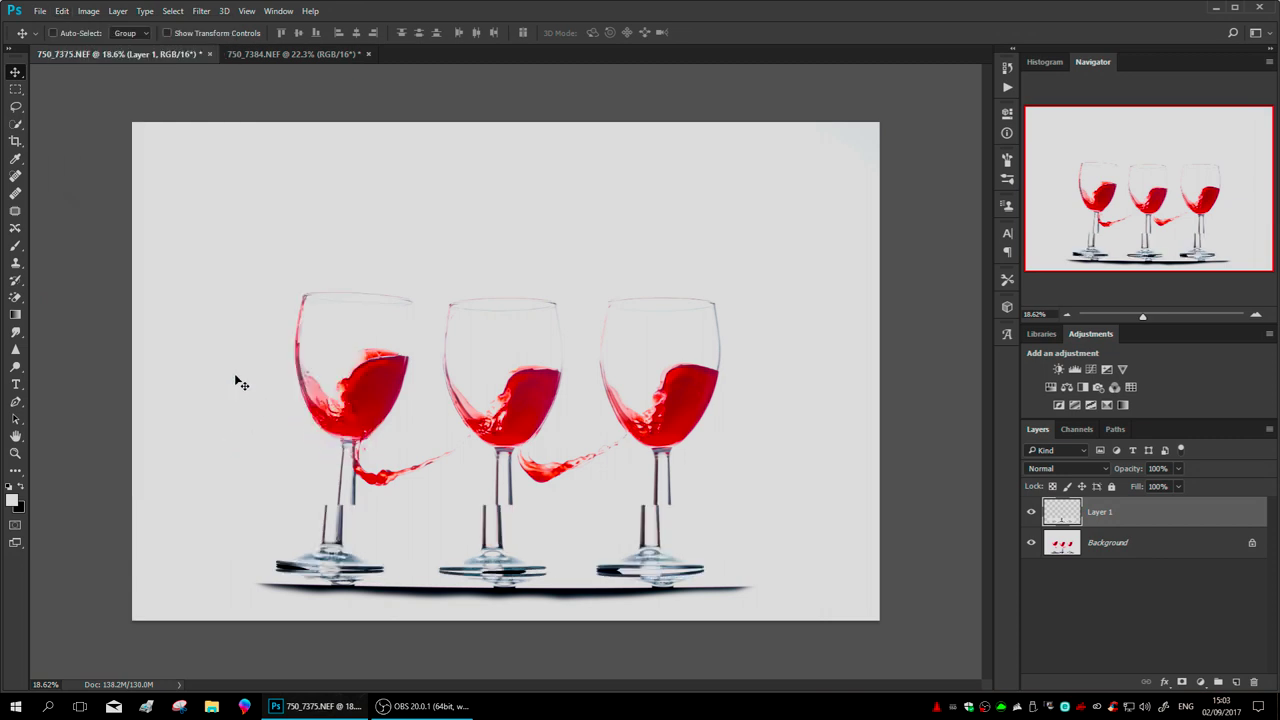
Flip the pasted bases vertically, place them directly beneath the glasses as a reflection, and merge the visible layers.
left_click(61, 11)
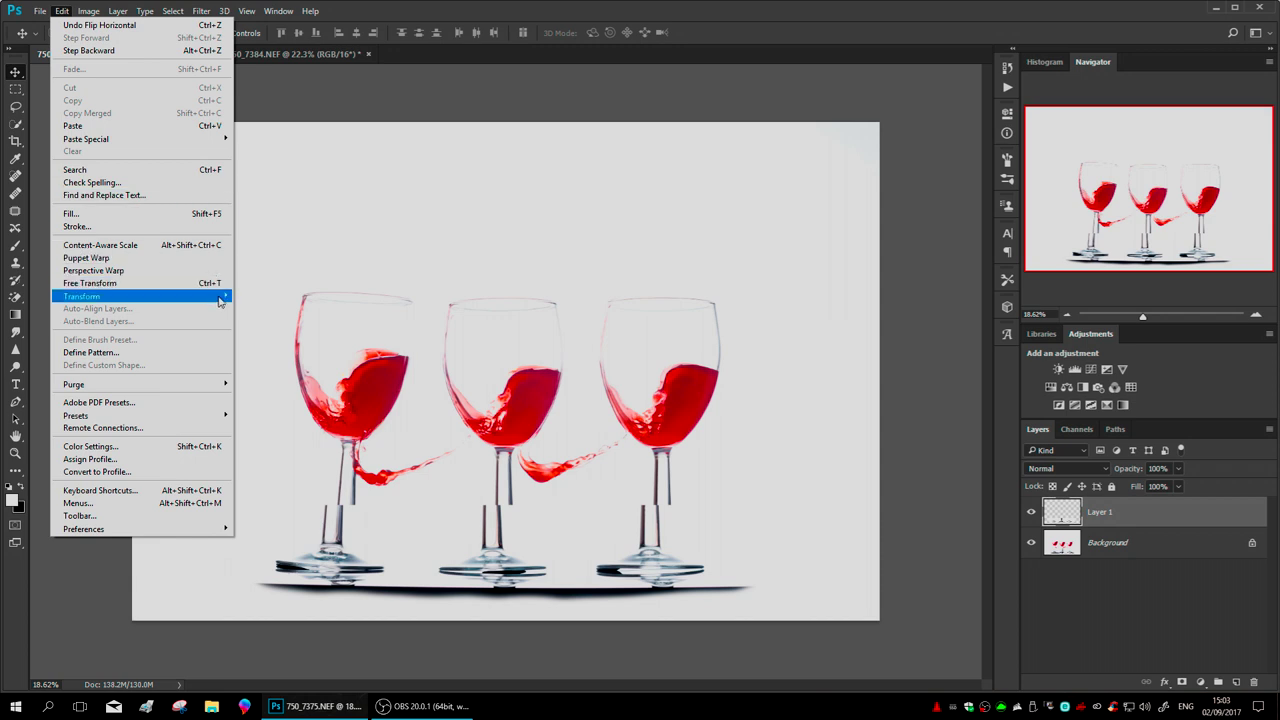
mouse_move(215, 297)
left_click(270, 453)
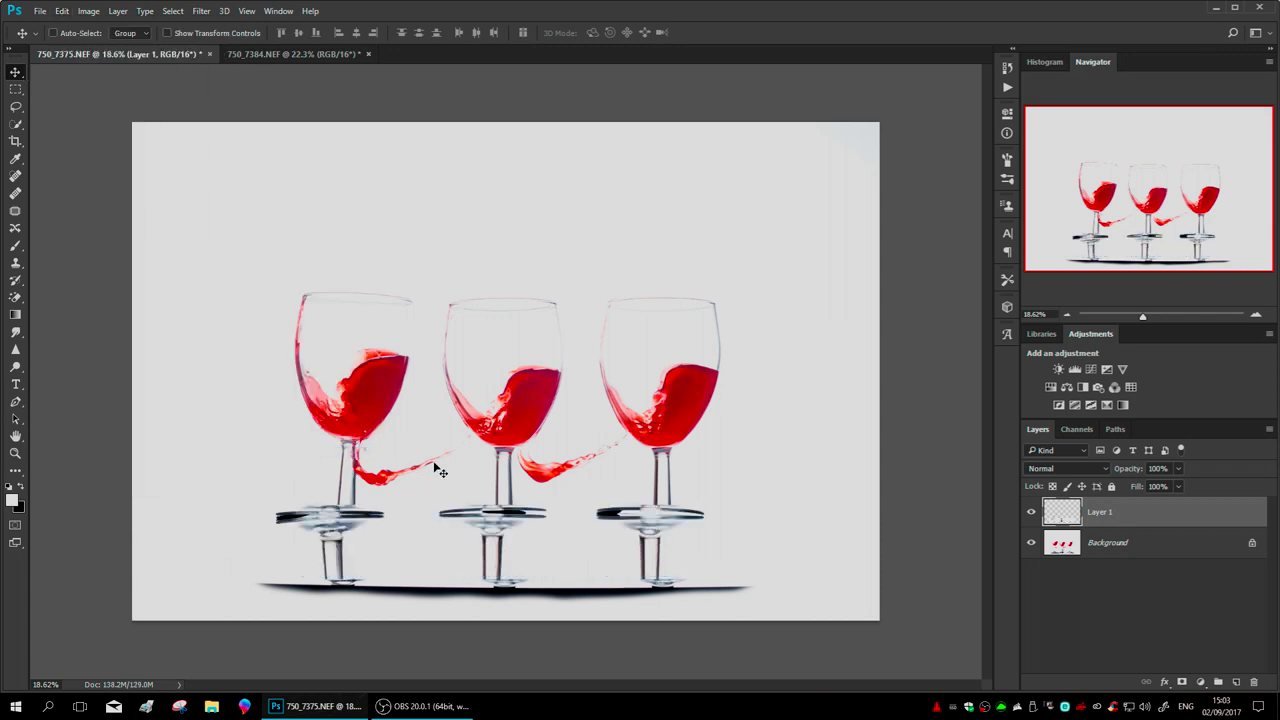
left_click_drag(521, 551, 535, 619)
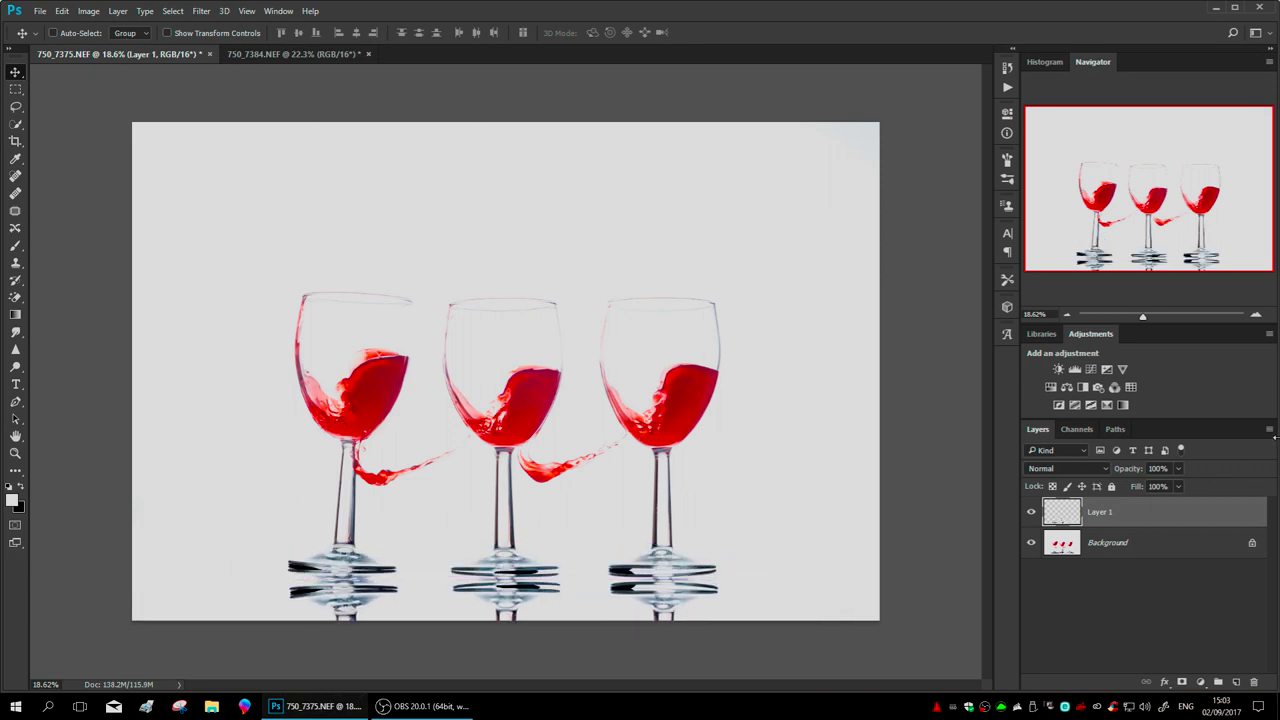
left_click(1269, 429)
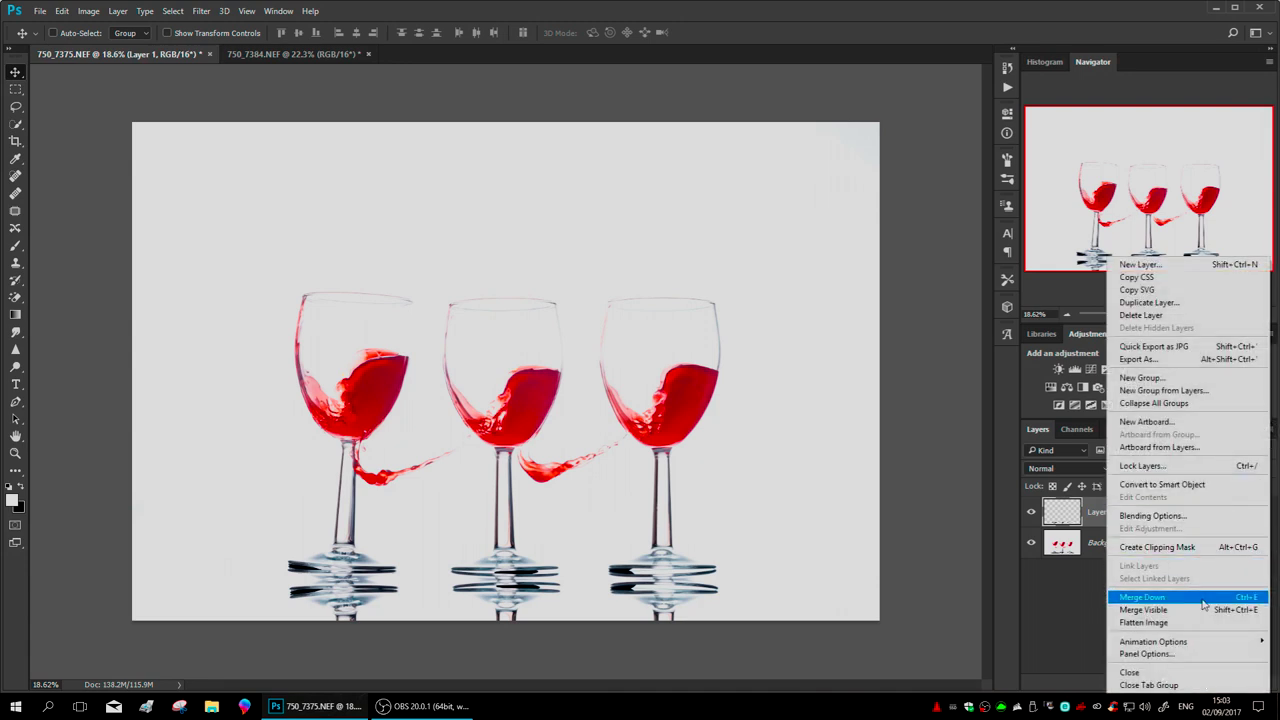
left_click(1160, 612)
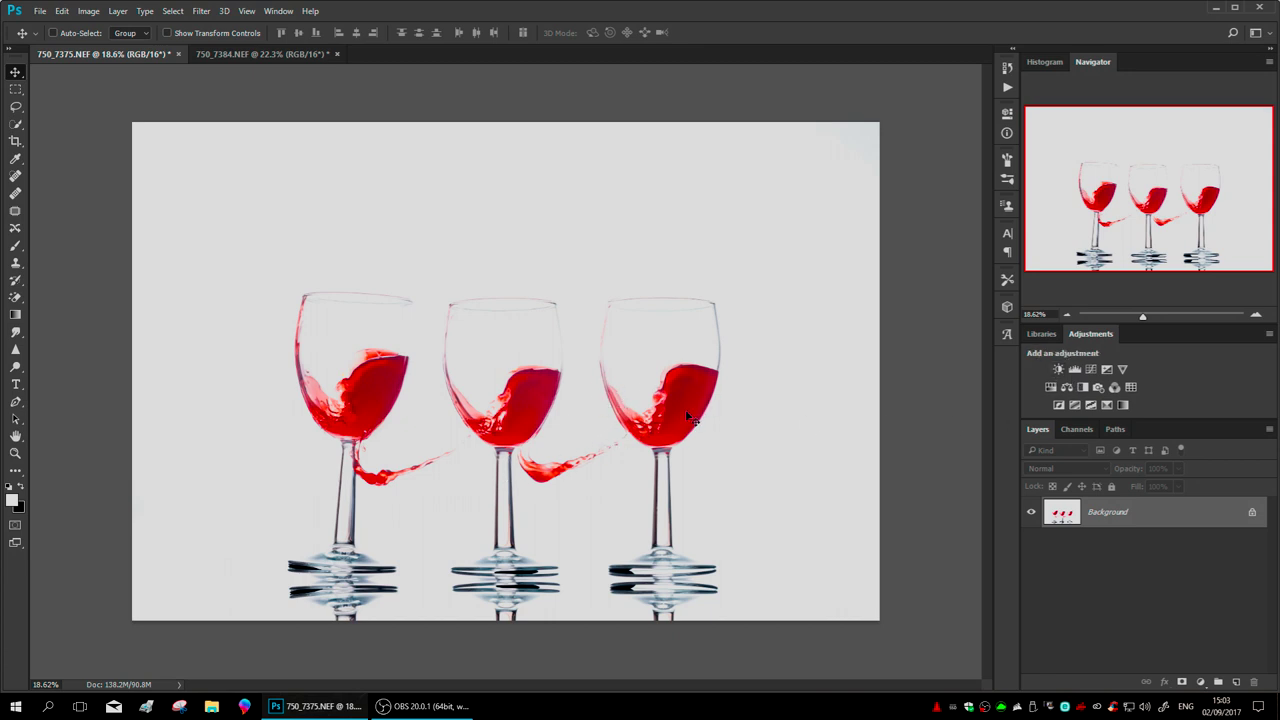
Add a Hue/Saturation adjustment layer with Hue at about +135 and invert its layer mask to hide the green shift.
left_click(1066, 387)
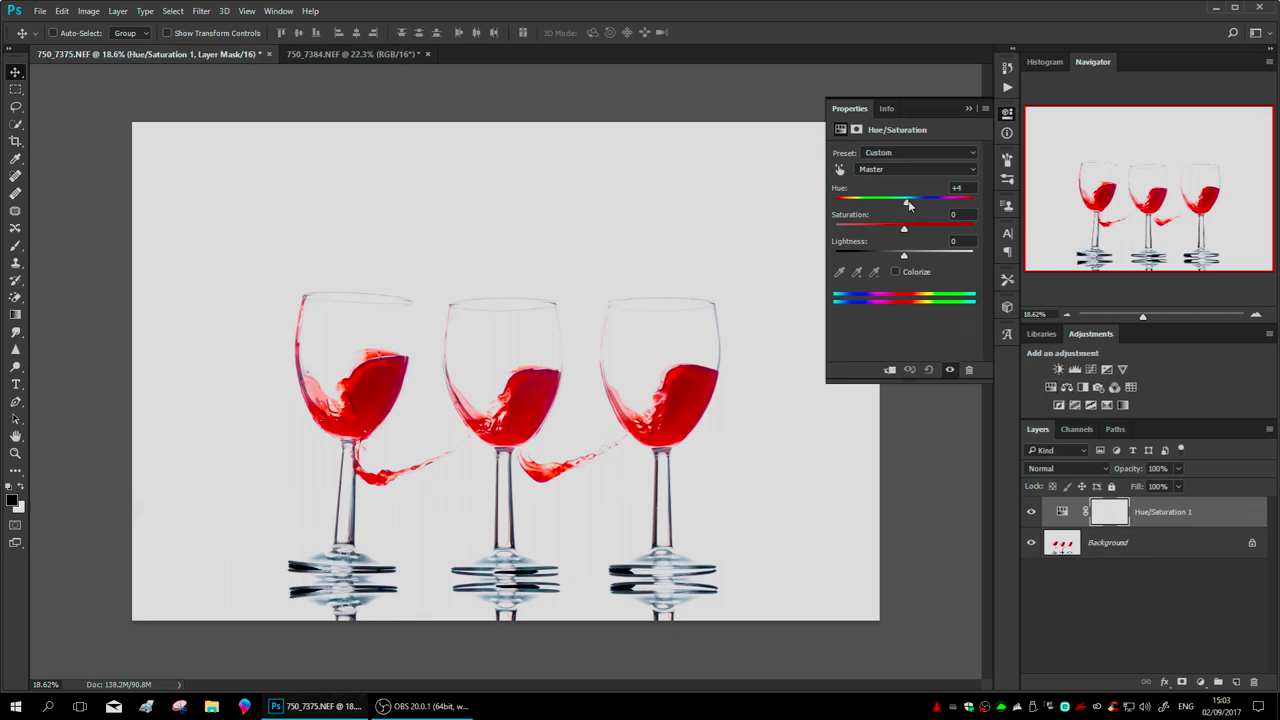
left_click_drag(908, 203, 960, 210)
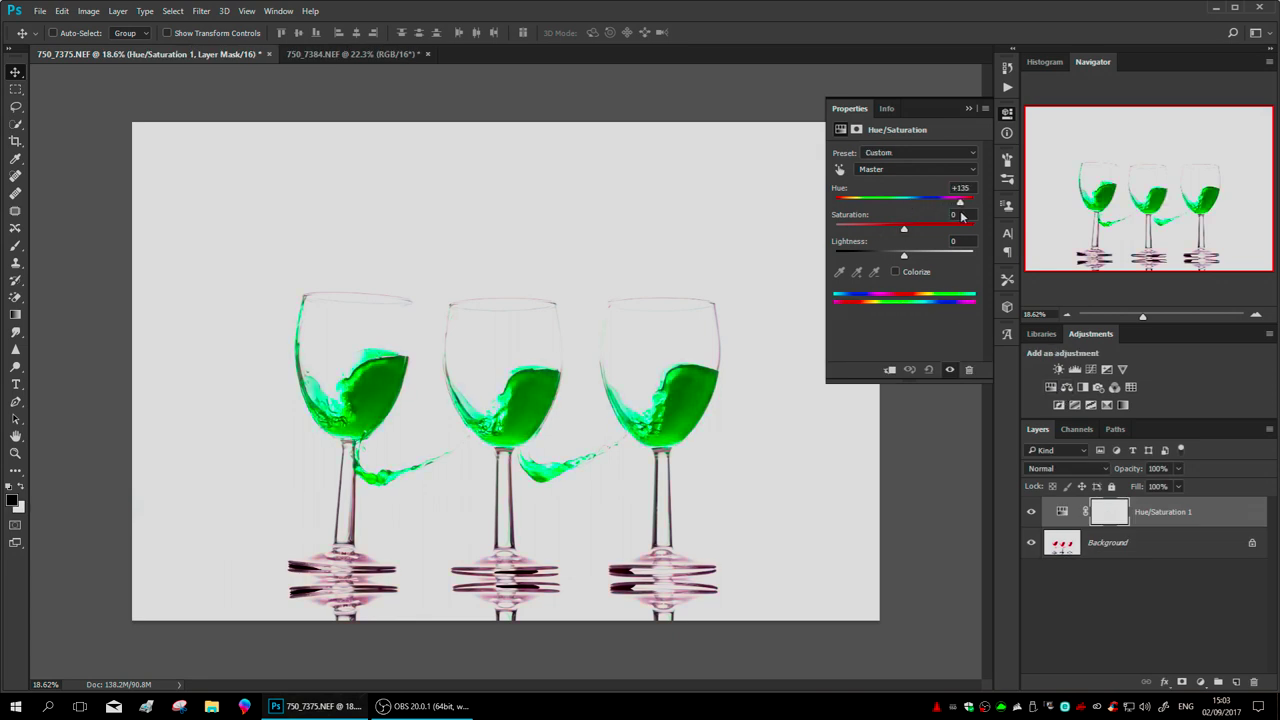
left_click(969, 105)
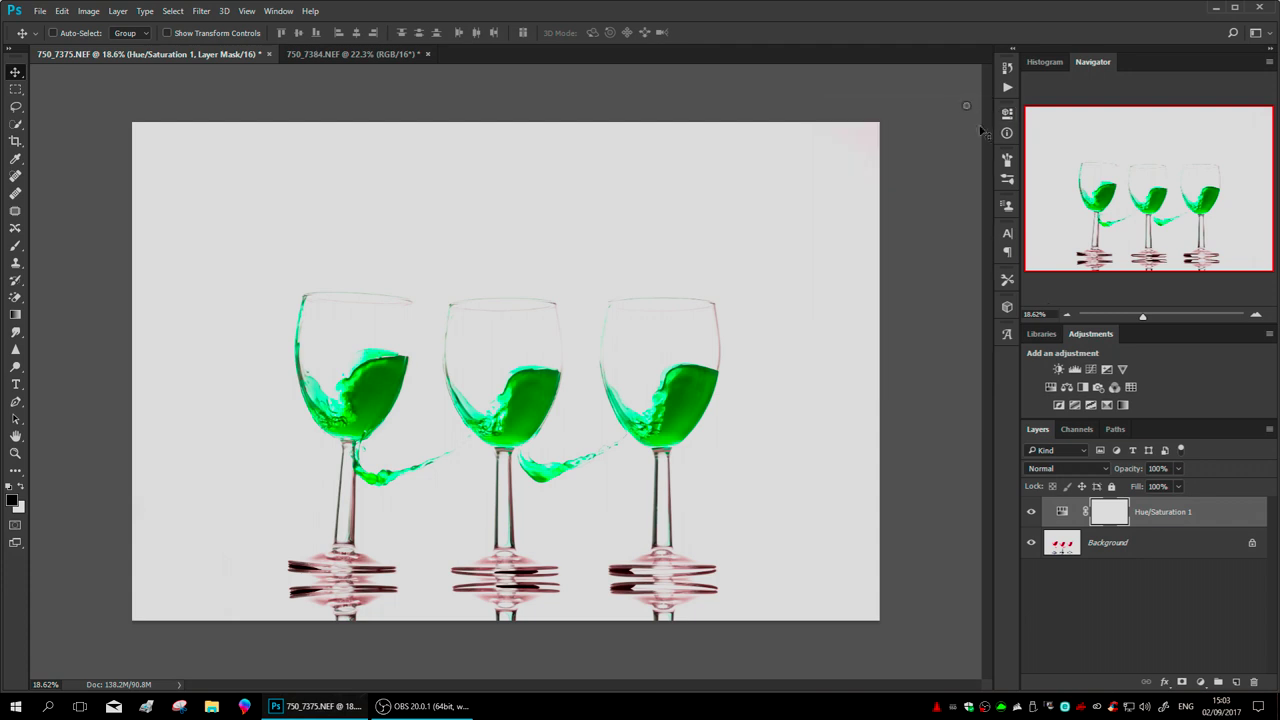
key("ctrl+i")
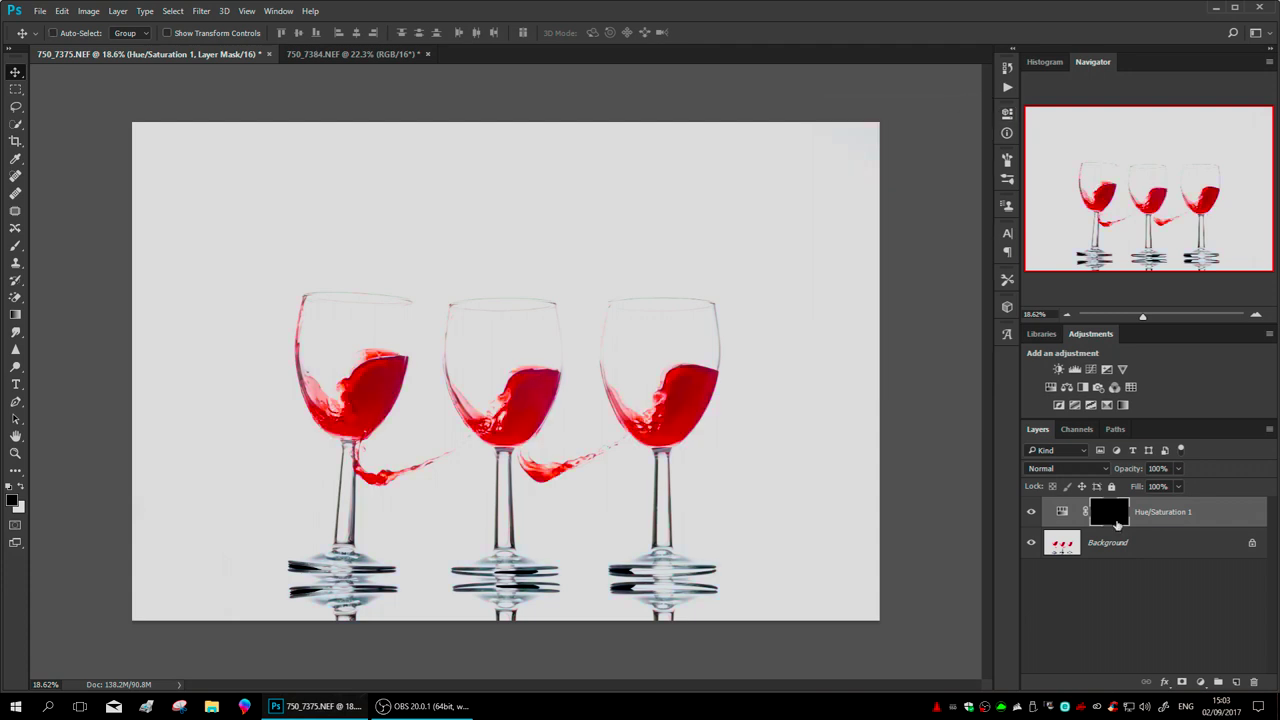
Paint white on the Hue/Saturation mask over the third glass's wine and the splash beside it to turn them green.
key("b")
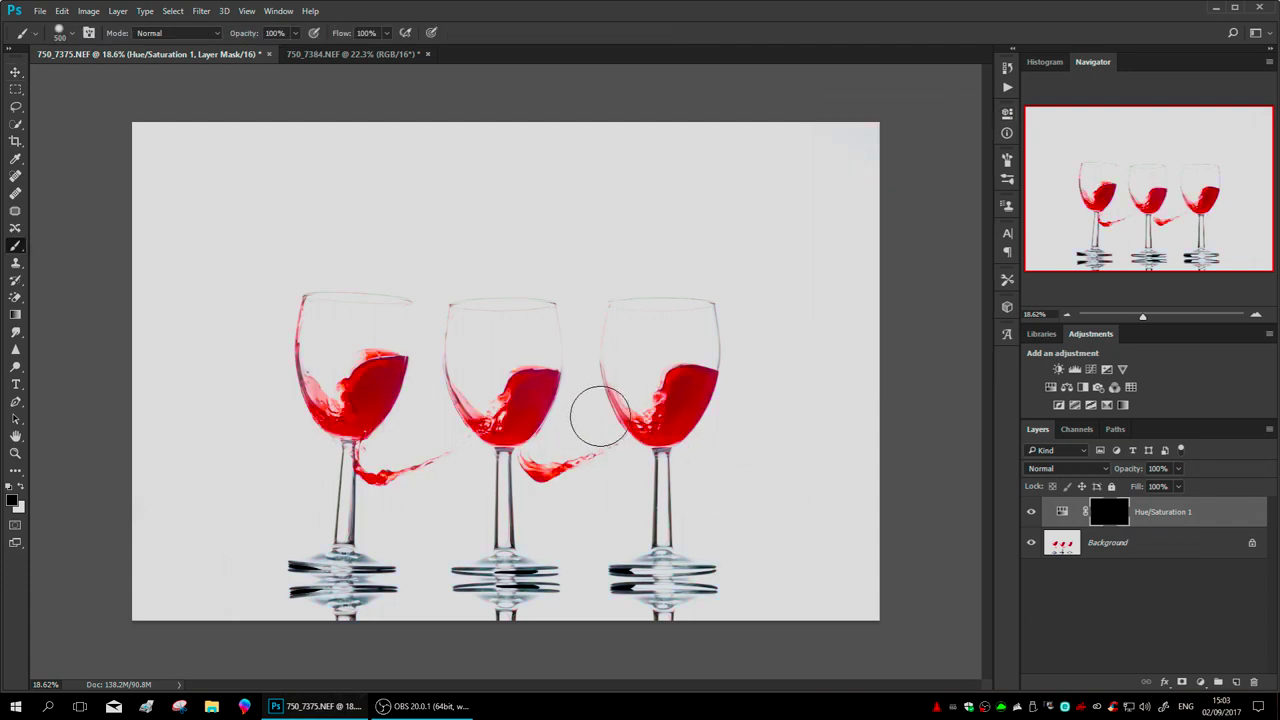
key("x")
mouse_move(625, 395)
left_mouse_down()
mouse_move(693, 405)
mouse_move(705, 385)
mouse_move(585, 465)
mouse_move(531, 465)
mouse_move(610, 455)
left_mouse_up()
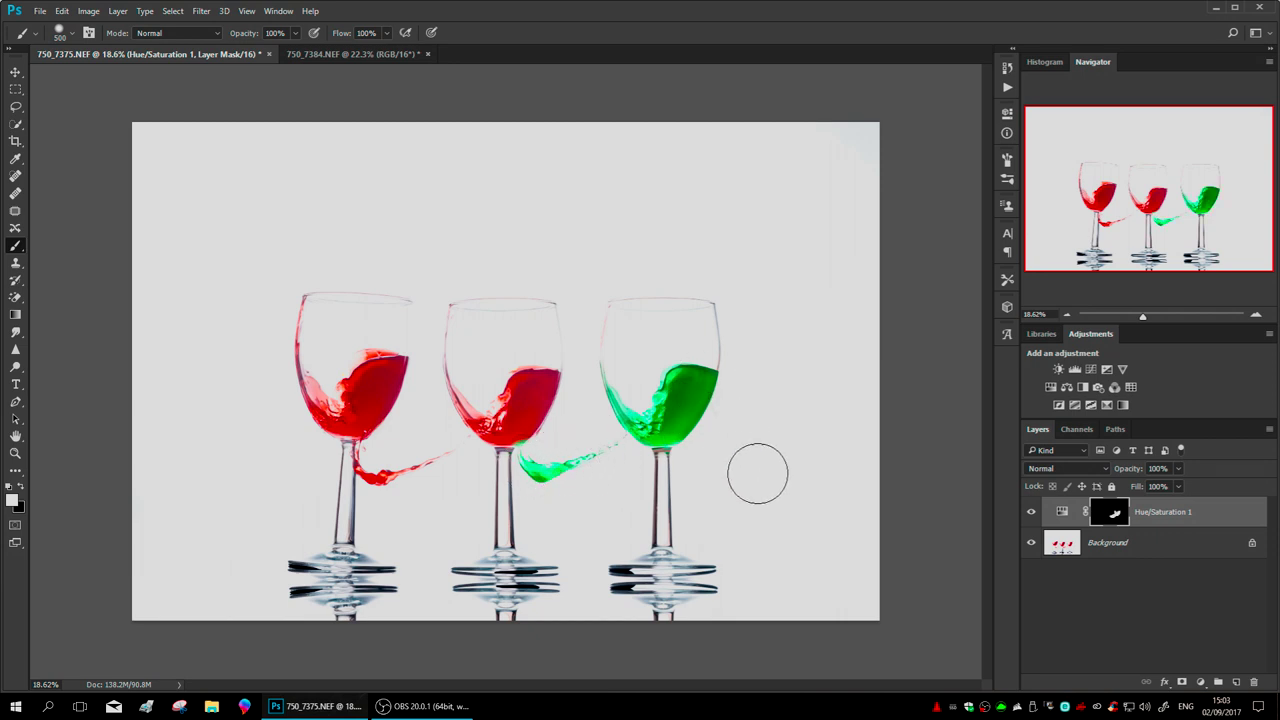
Touch up the Hue/Saturation mask with black at the base of the middle glass's bowl and merge the visible layers.
left_click(1270, 430)
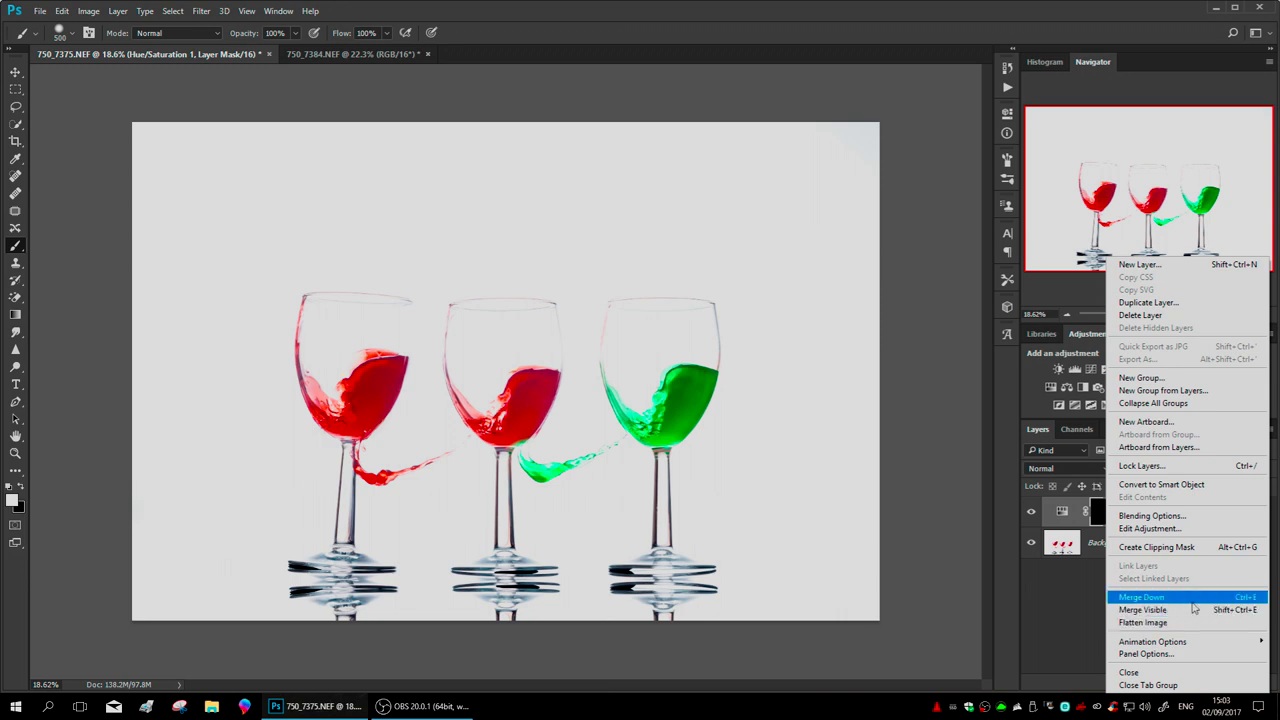
left_click(1068, 557)
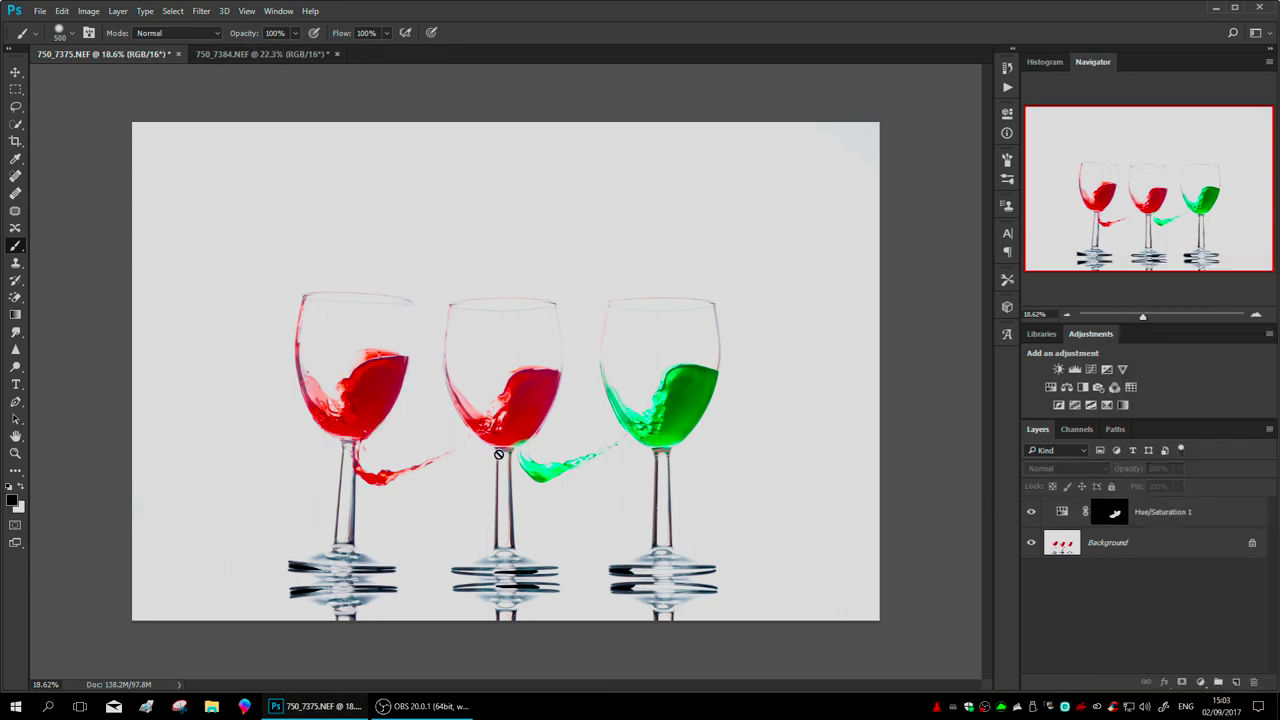
left_click(1104, 512)
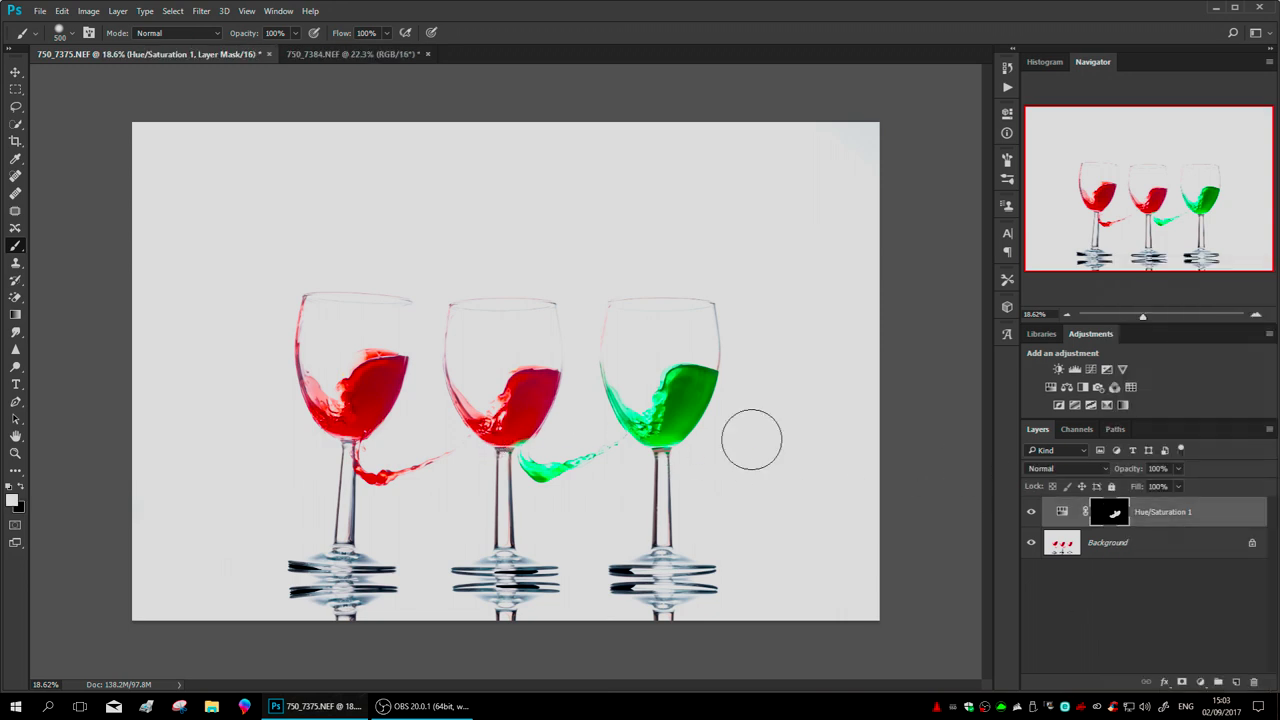
key("x")
left_click(511, 433)
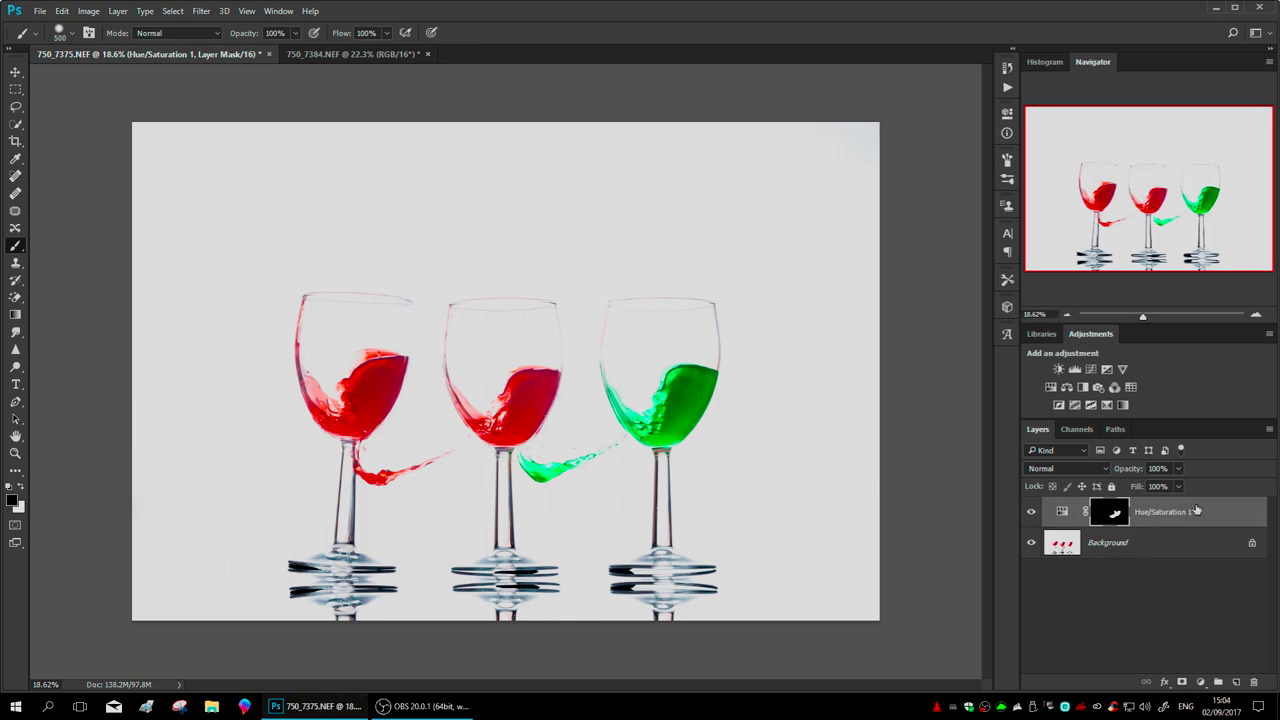
left_click(1270, 431)
left_click(1180, 615)
Select a rectangular area around the first glass's bowl and its wine splash.
left_click(17, 89)
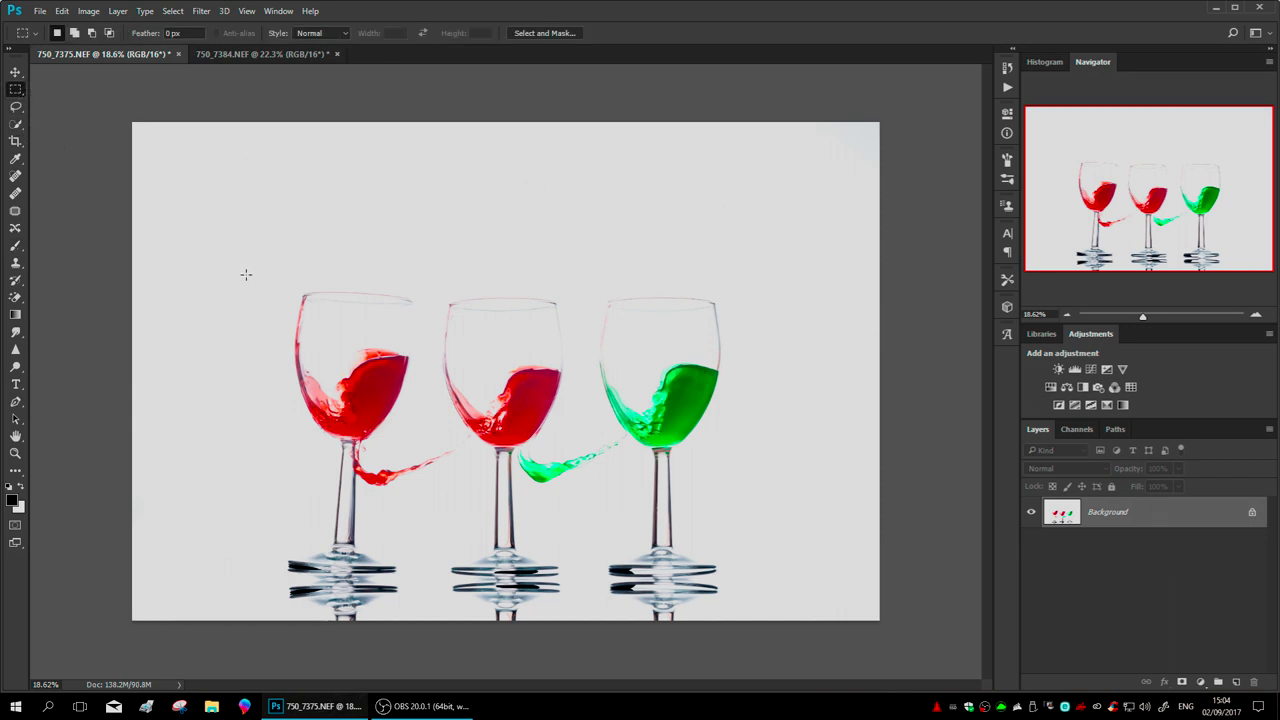
left_click_drag(247, 272, 474, 505)
left_click(88, 11)
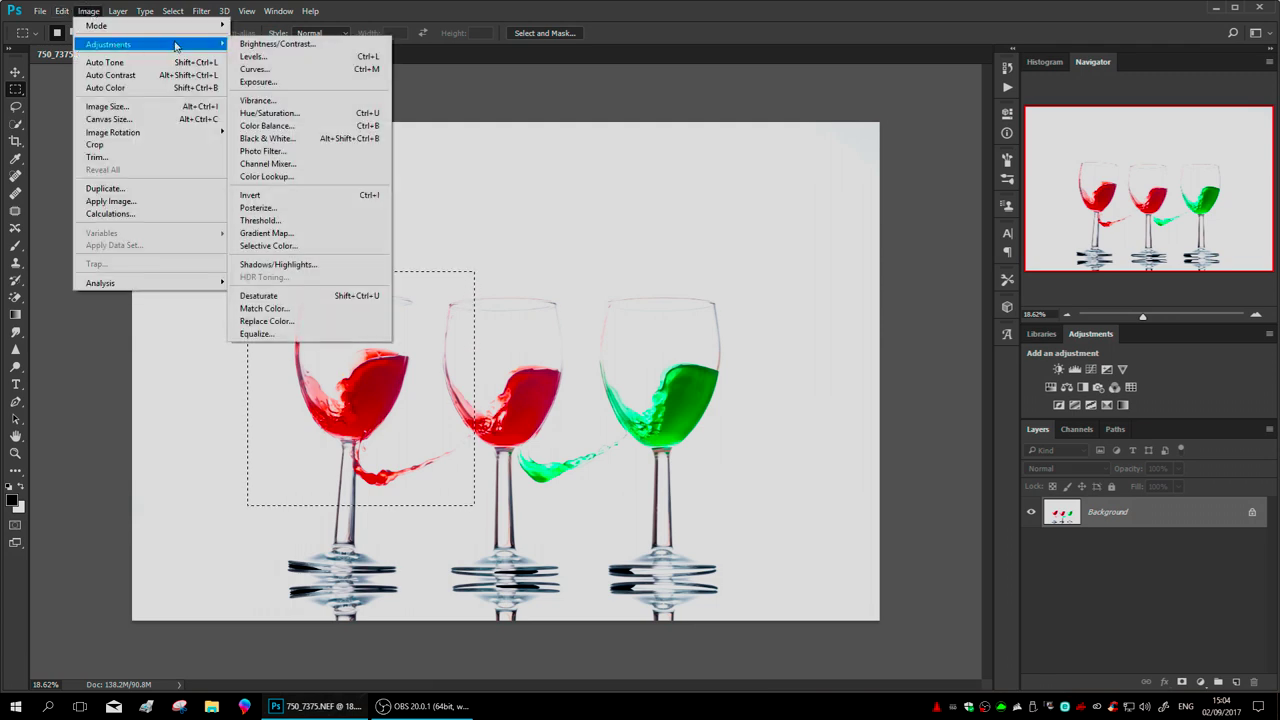
mouse_move(204, 44)
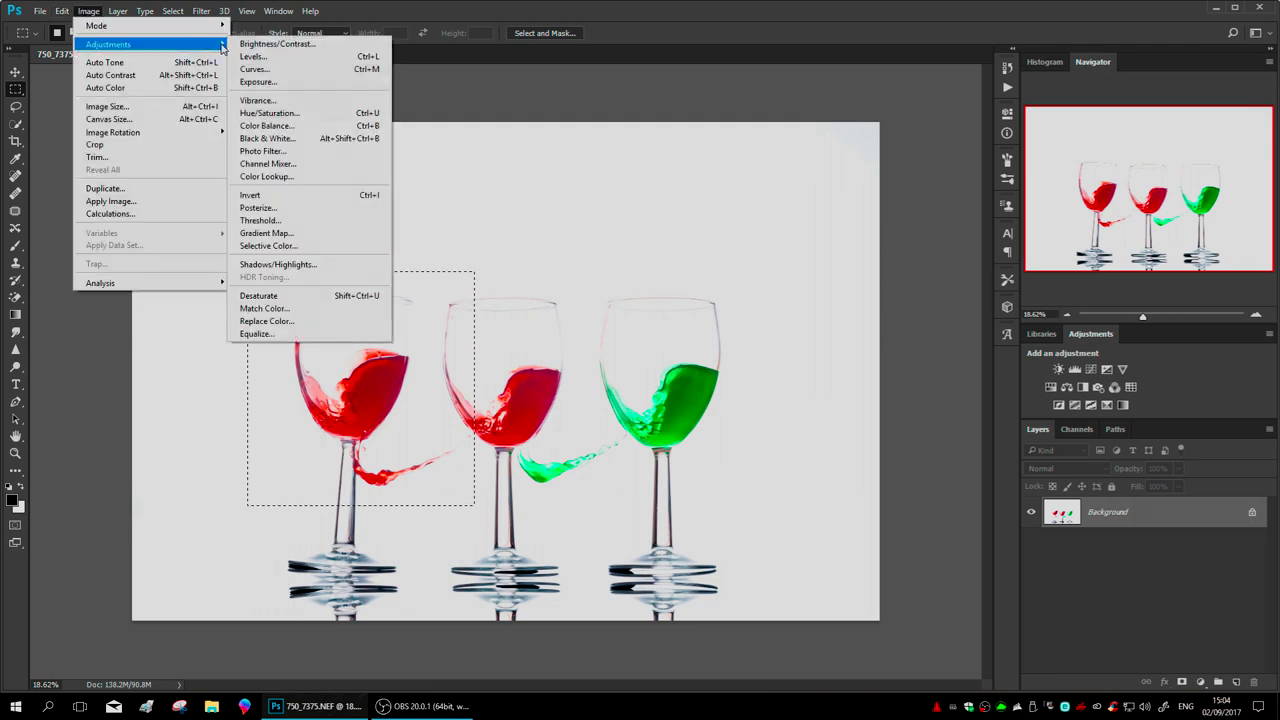
left_click(276, 111)
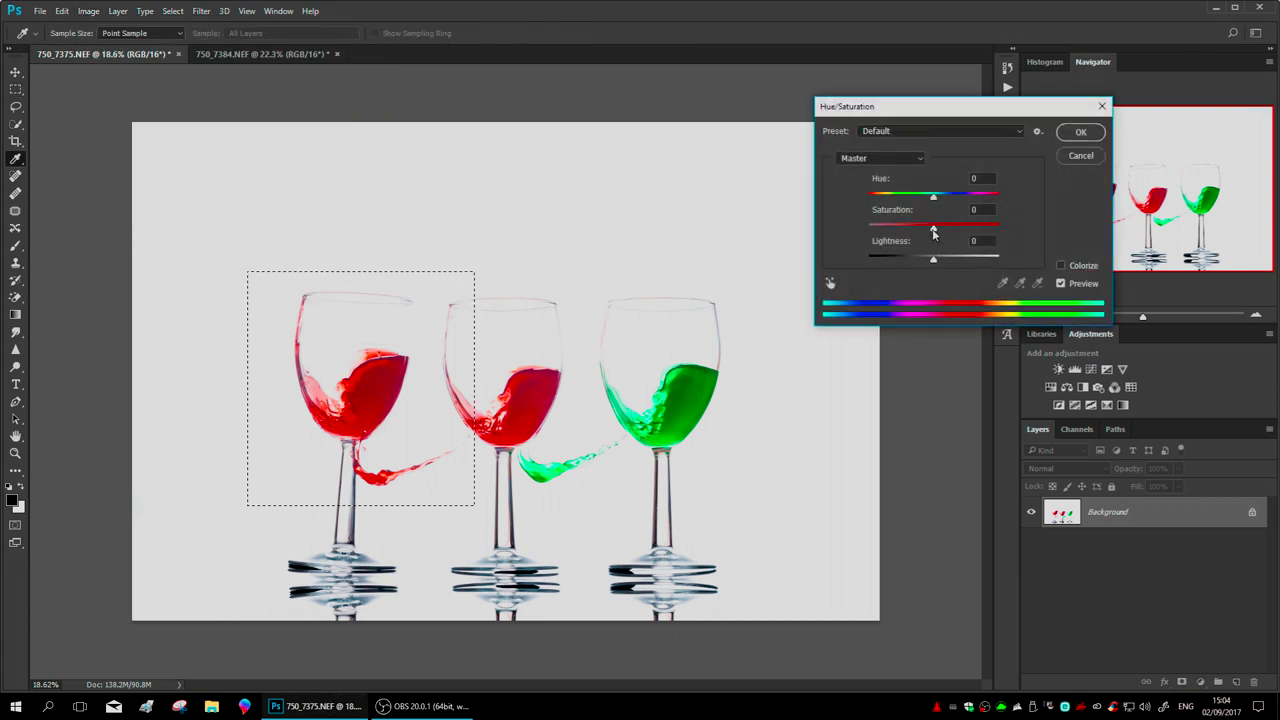
left_click(1081, 156)
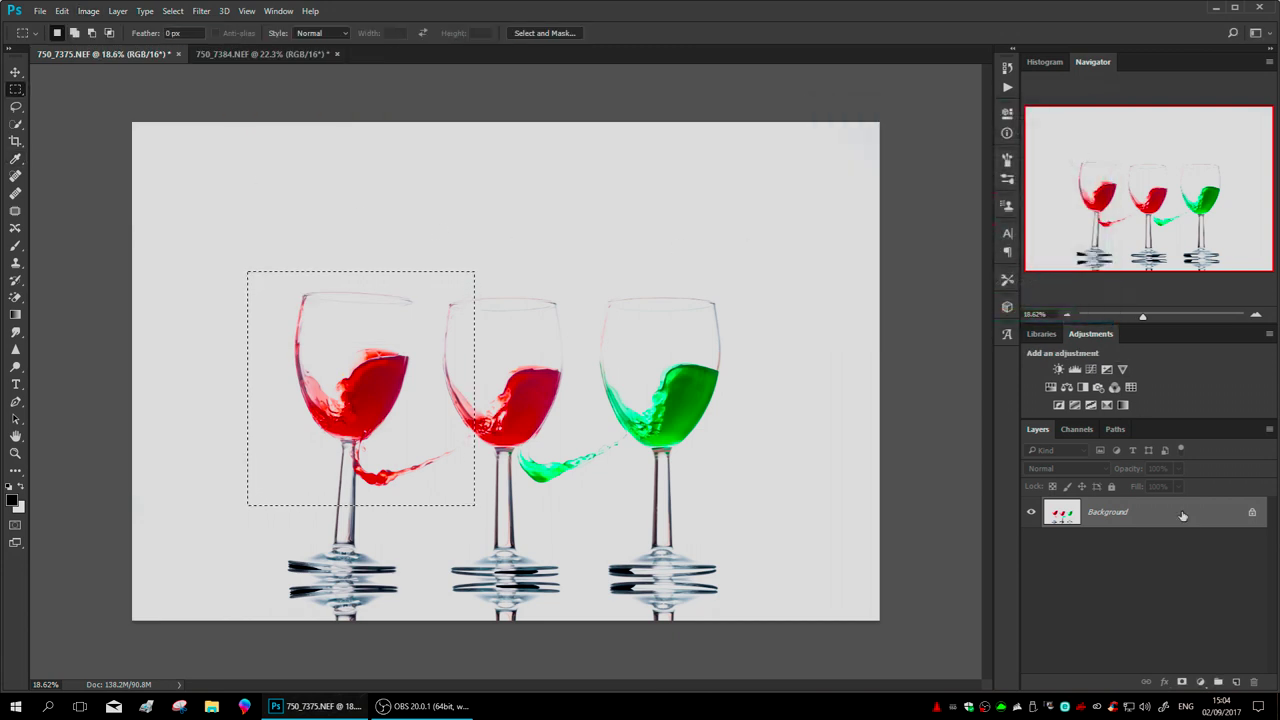
Duplicate the Background layer and recolour the selected area blue with Hue -132, Saturation +14 and Lightness +2.
left_click_drag(1107, 512, 1236, 682)
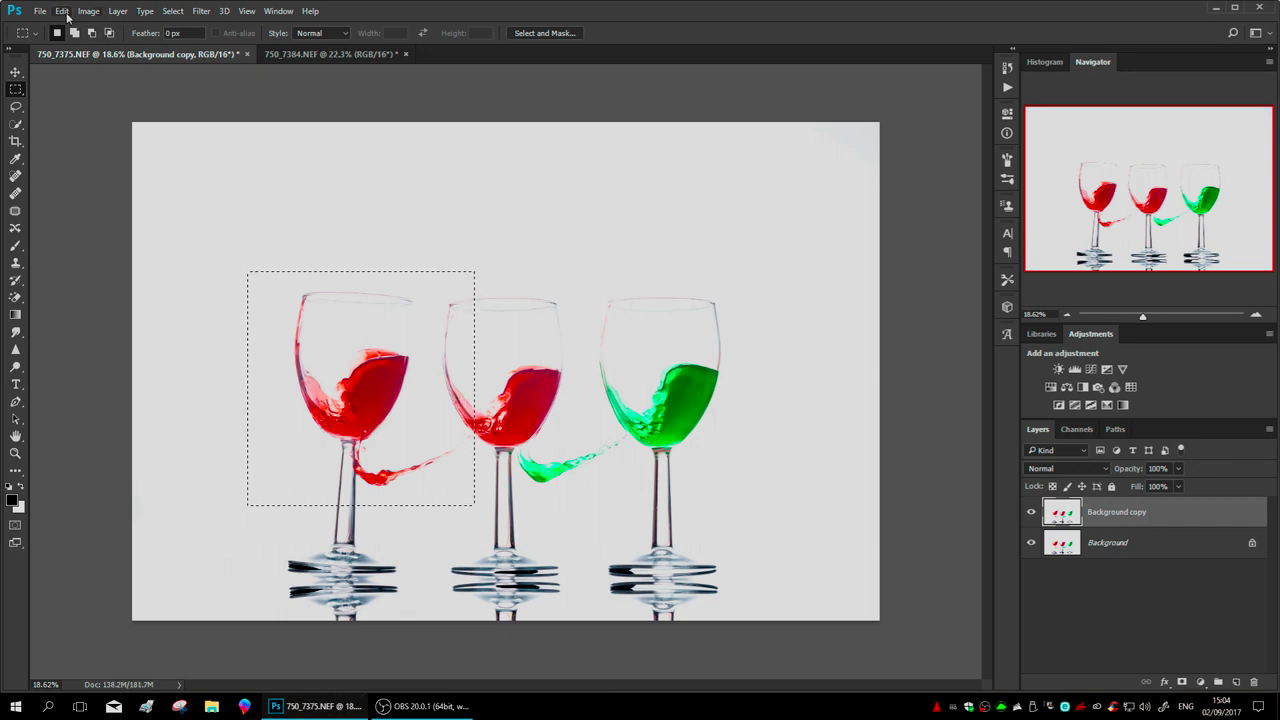
left_click(88, 11)
mouse_move(150, 44)
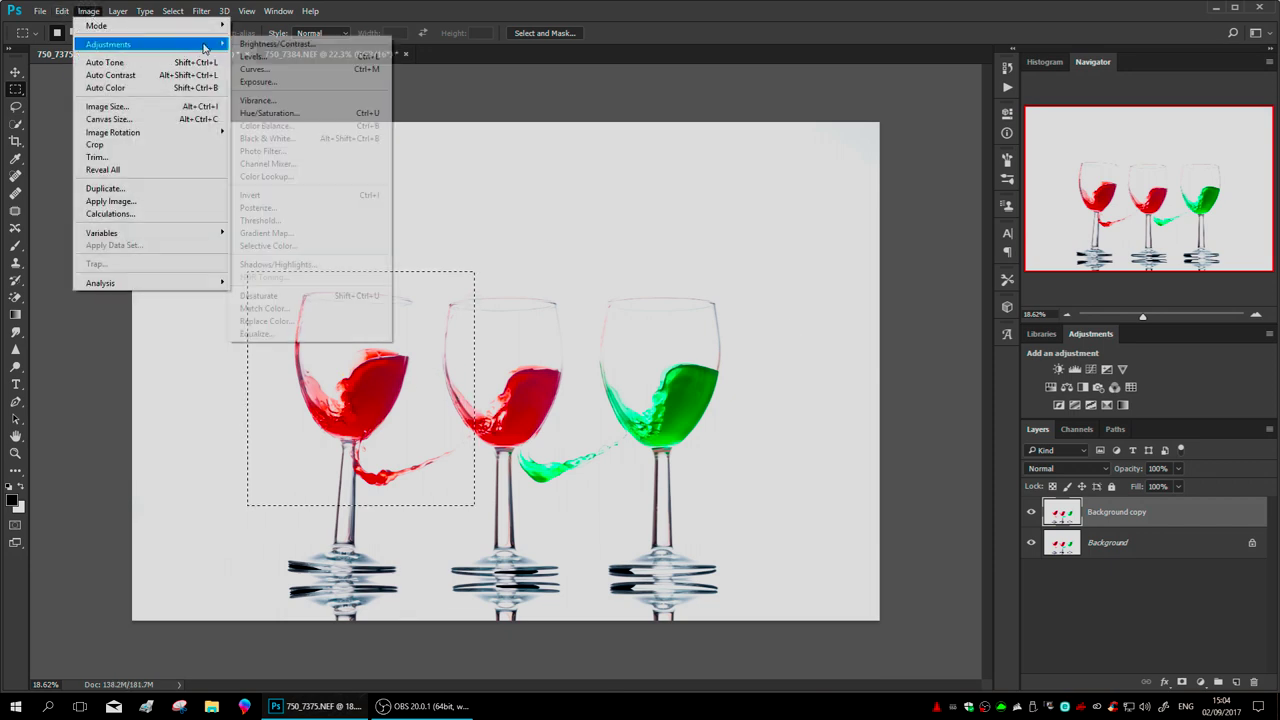
left_click(268, 113)
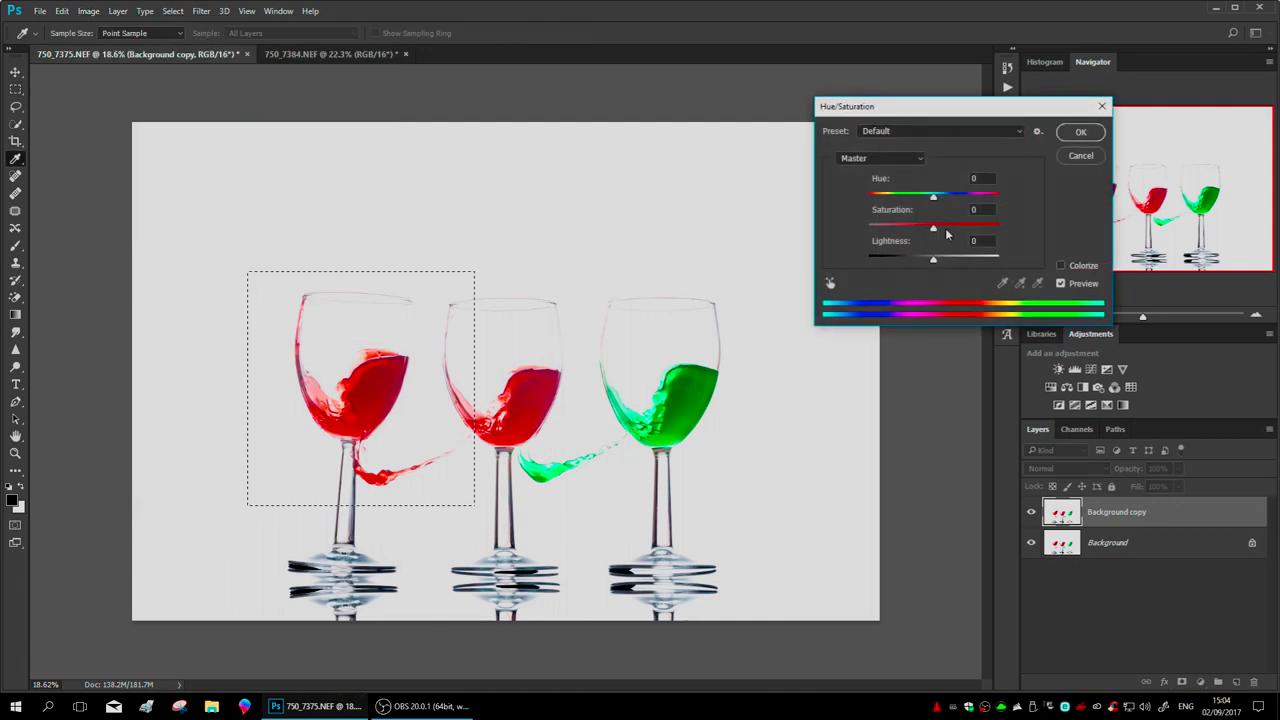
left_click_drag(934, 198, 880, 198)
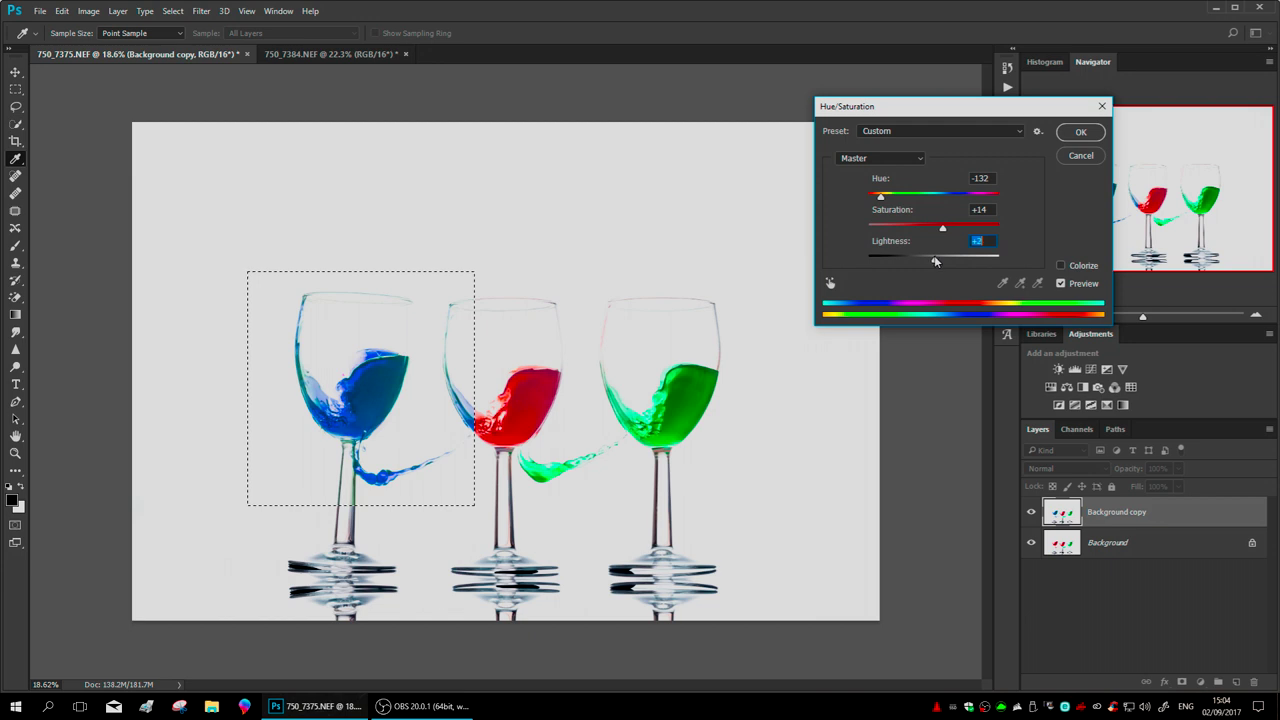
left_click(1081, 132)
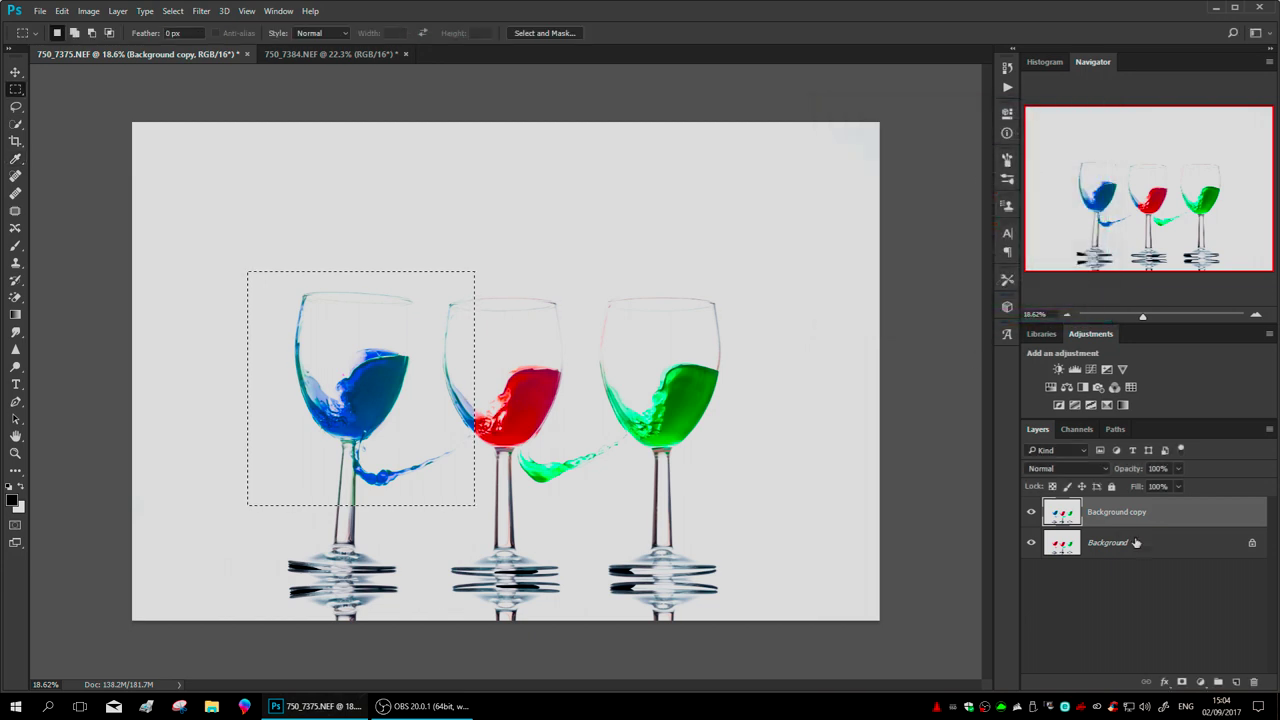
Mask Background copy to the selection, paint black over the middle glass to restore its red, and merge the visible layers.
left_click(1181, 681)
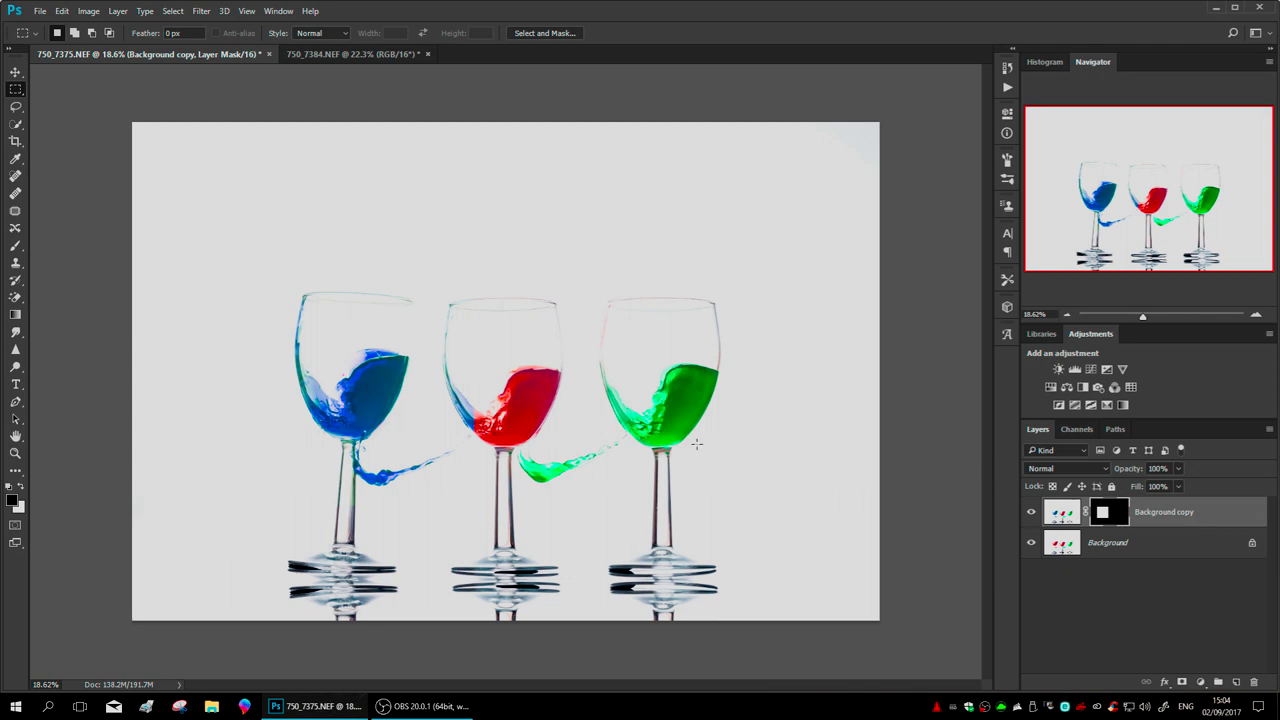
key("b")
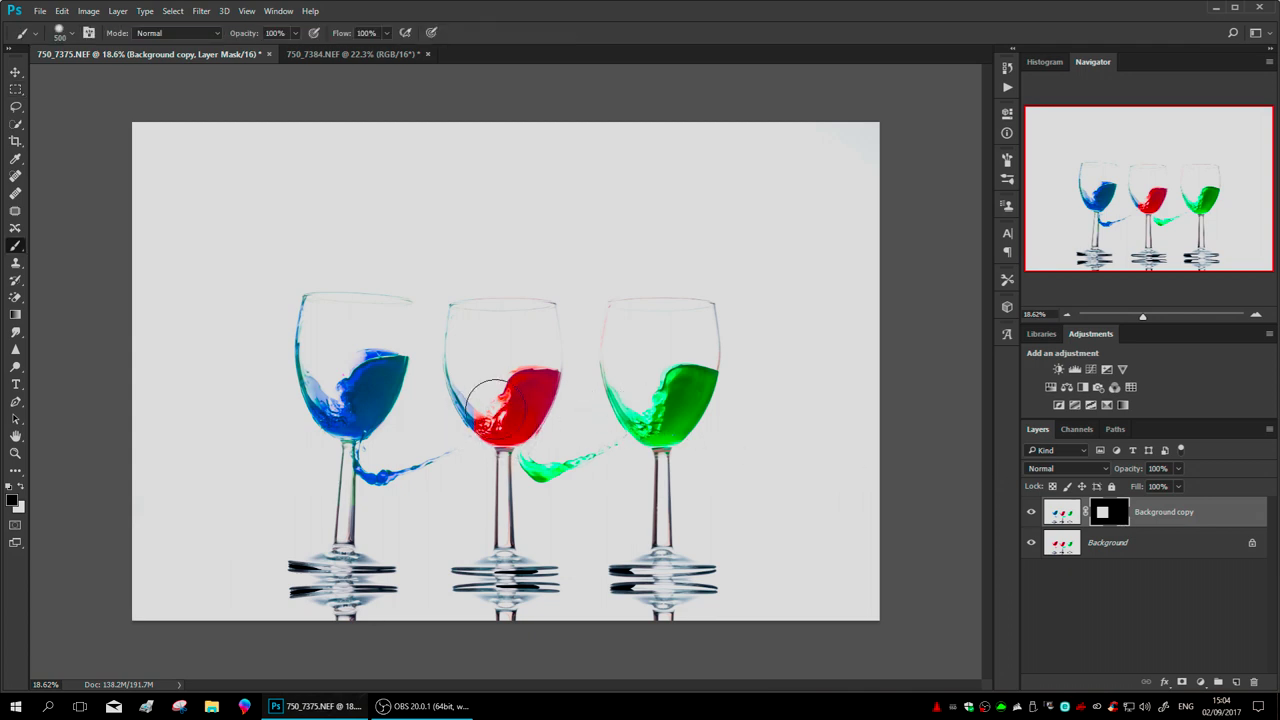
mouse_move(495, 407)
left_mouse_down()
mouse_move(463, 373)
mouse_move(484, 422)
mouse_move(465, 326)
mouse_move(491, 378)
left_mouse_up()
left_click(1270, 429)
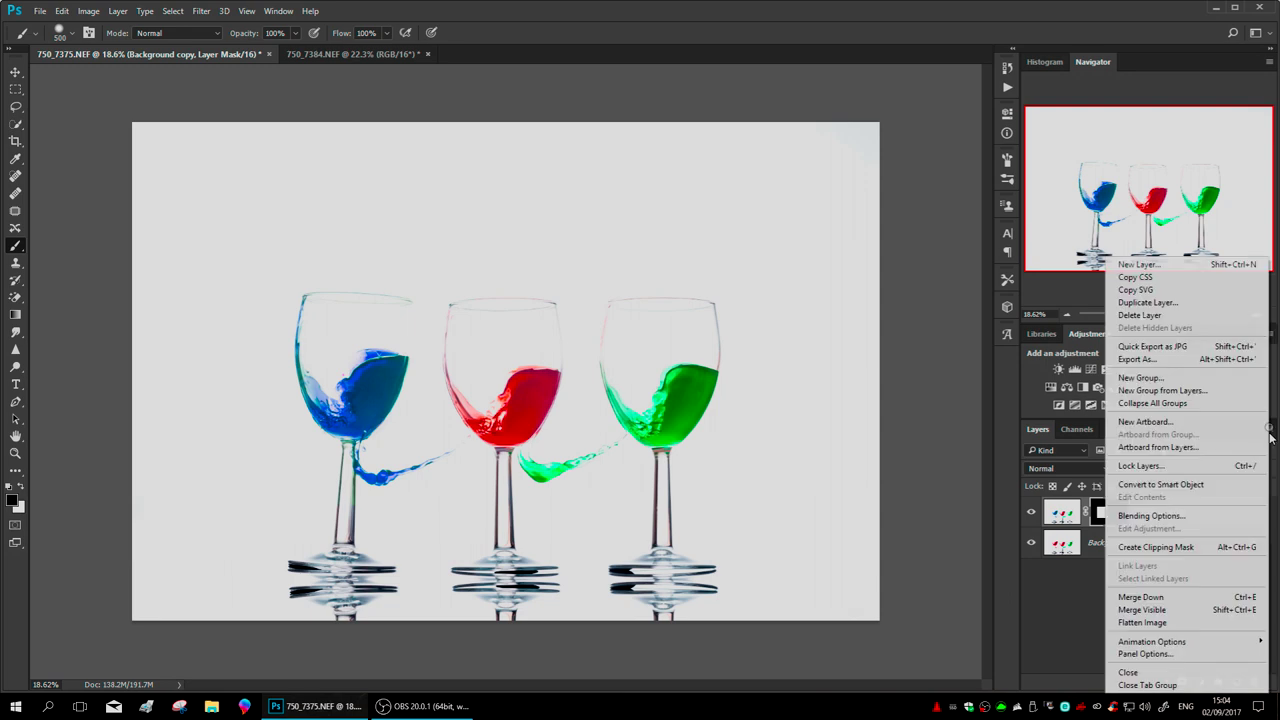
left_click(1170, 618)
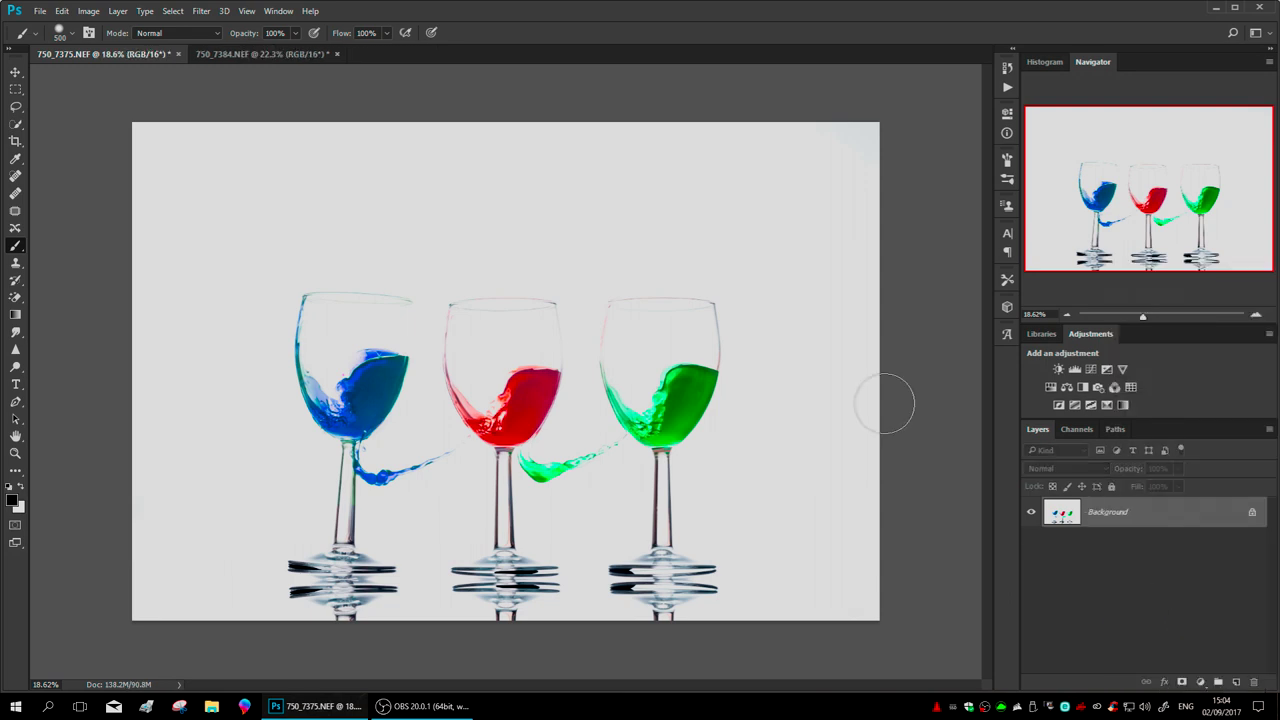
Turn the middle glass's wine magenta with a Hue/Saturation adjustment layer, Reds Hue at about -66, and merge the visible layers.
left_click(1051, 388)
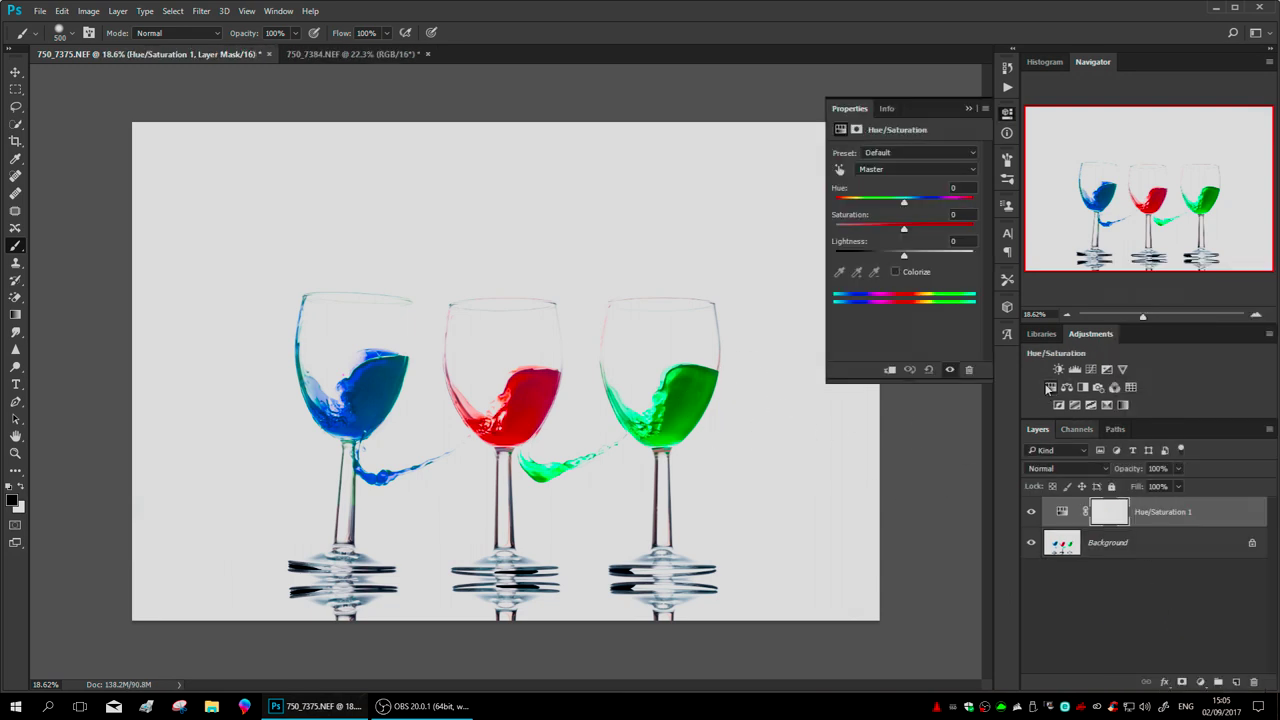
left_click(911, 170)
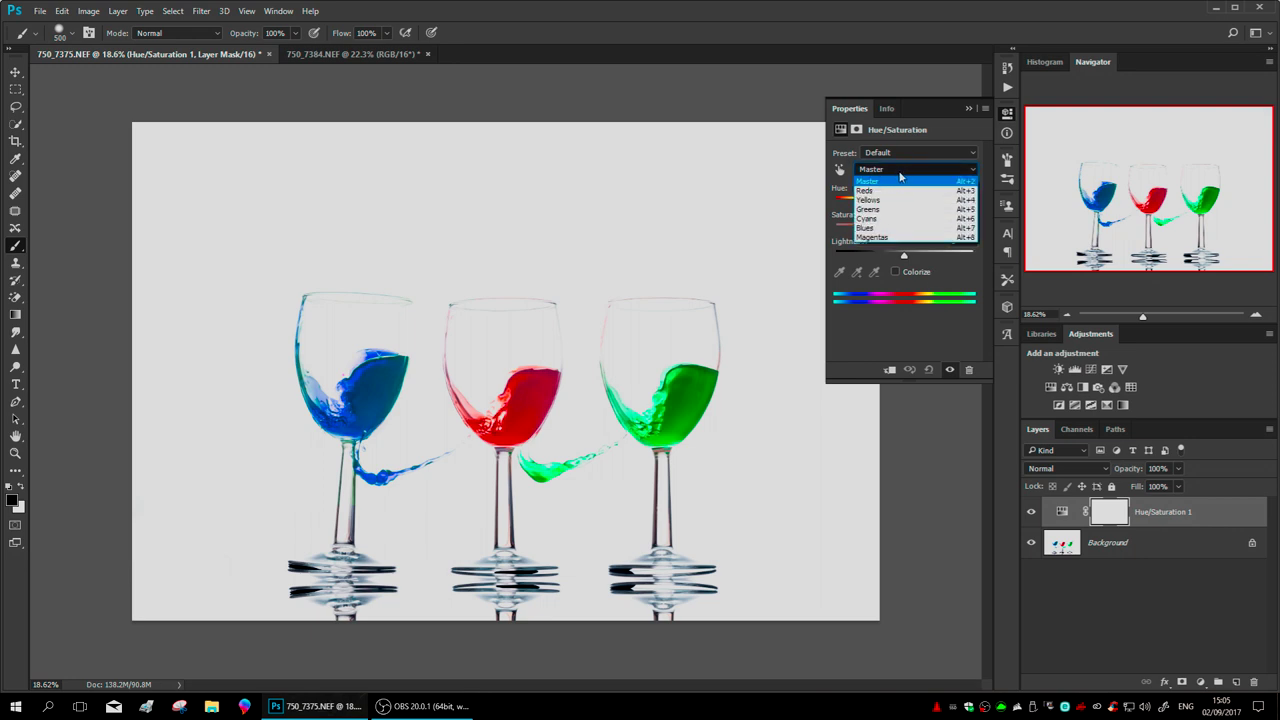
left_click(884, 192)
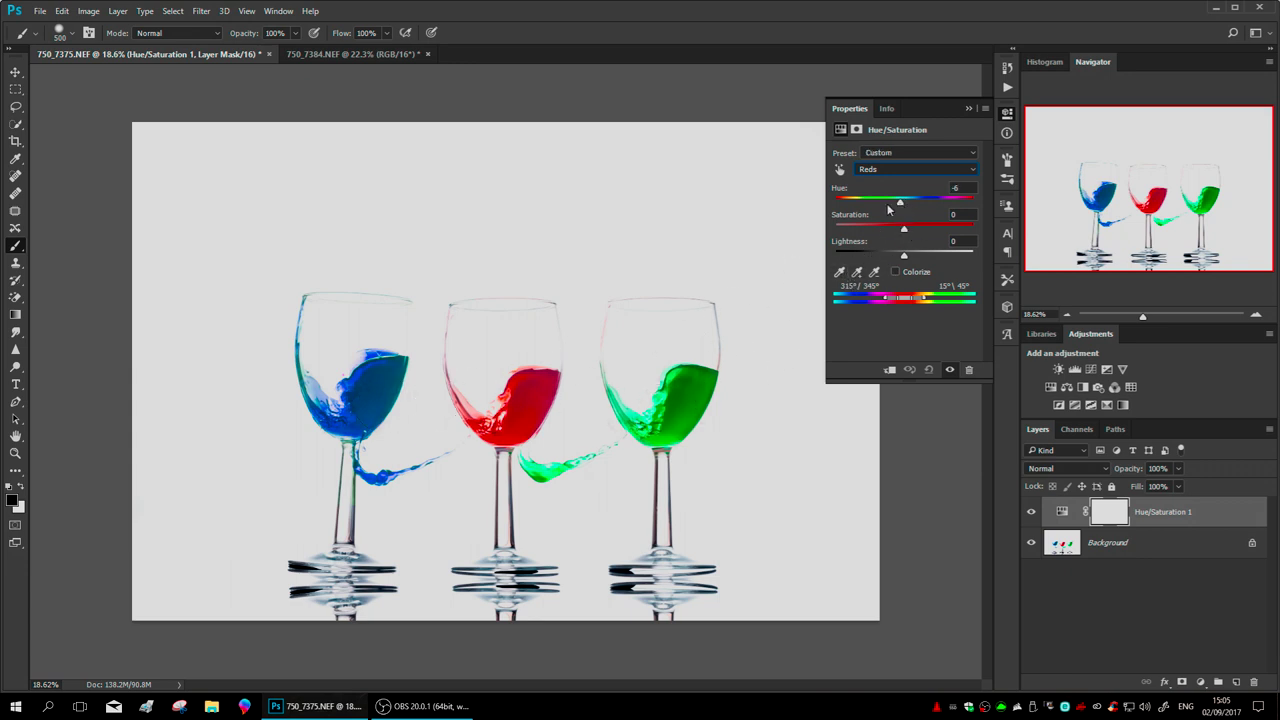
left_click_drag(888, 208, 868, 215)
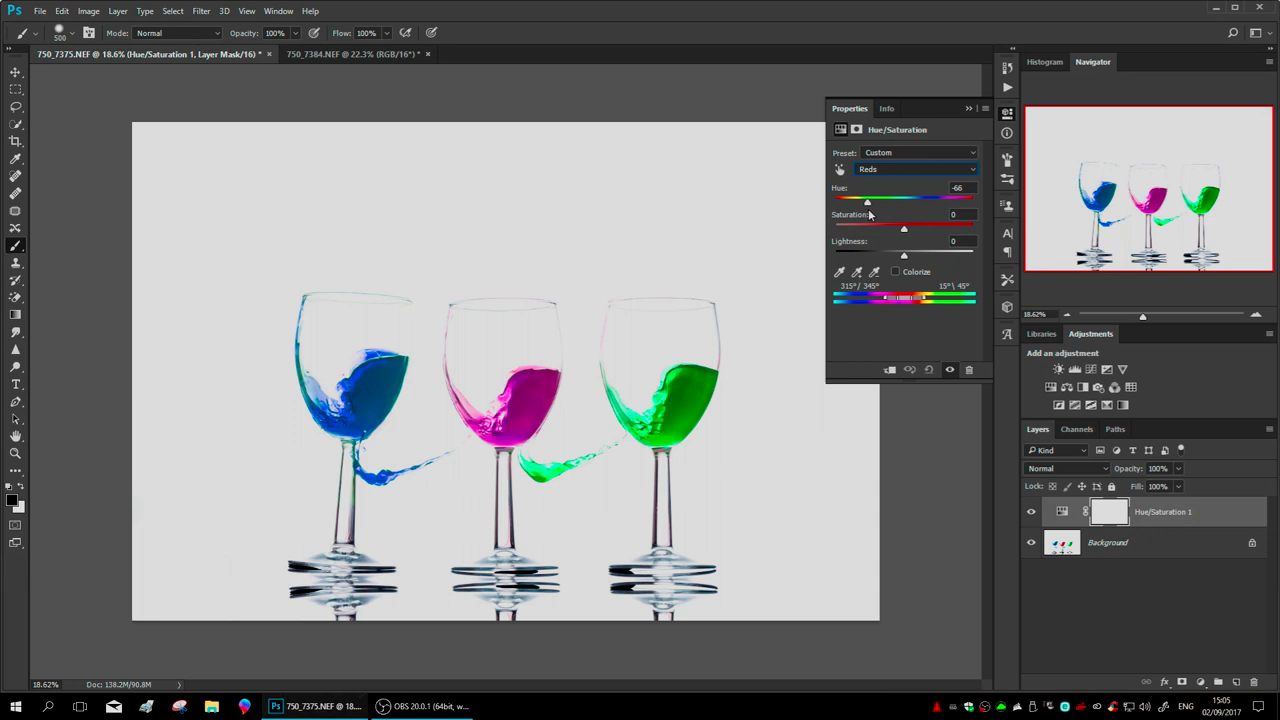
left_click(969, 109)
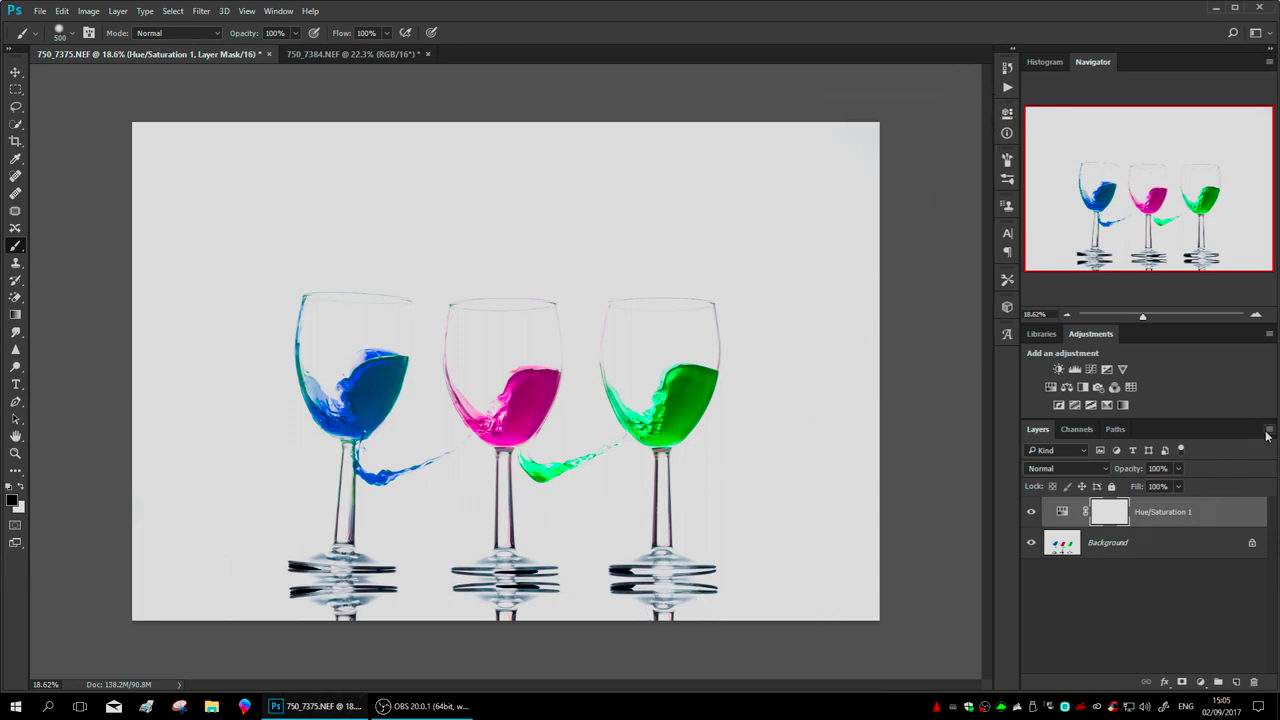
left_click(1269, 430)
left_click(1160, 620)
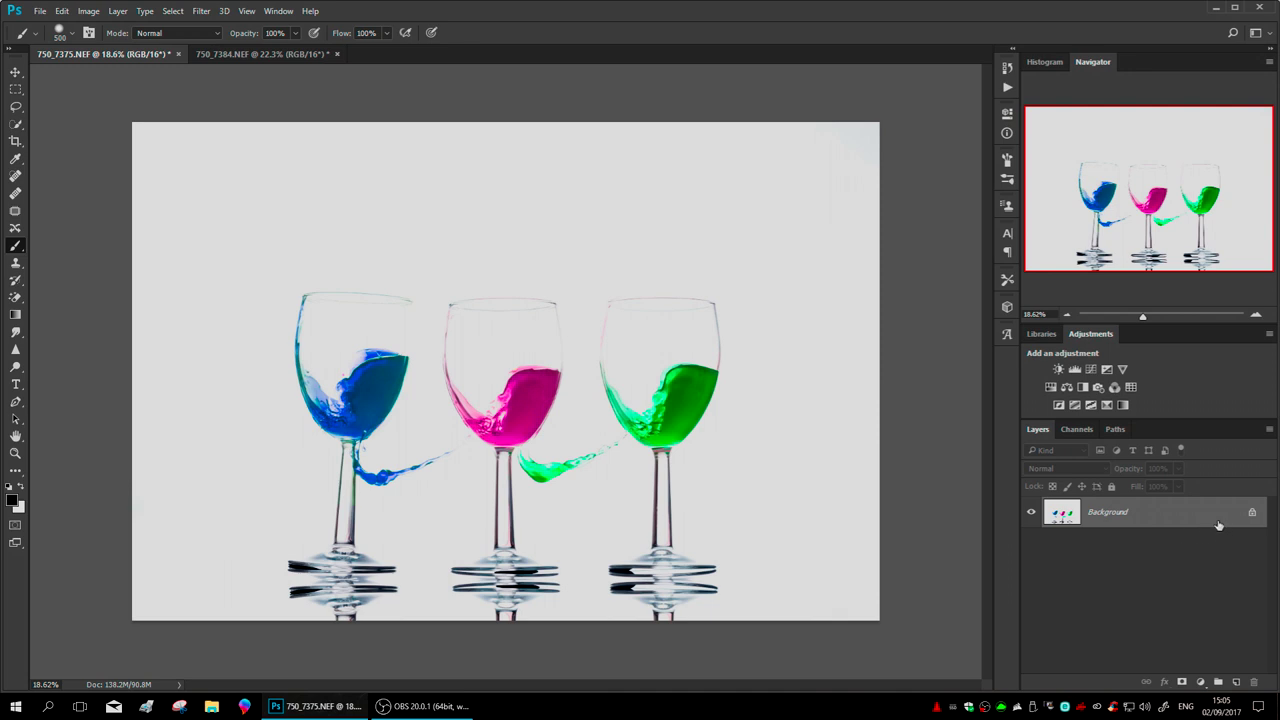
Sharpen the image with a High Pass filtered duplicate of the Background layer blended in Hard Light mode.
left_click_drag(1221, 519, 1236, 681)
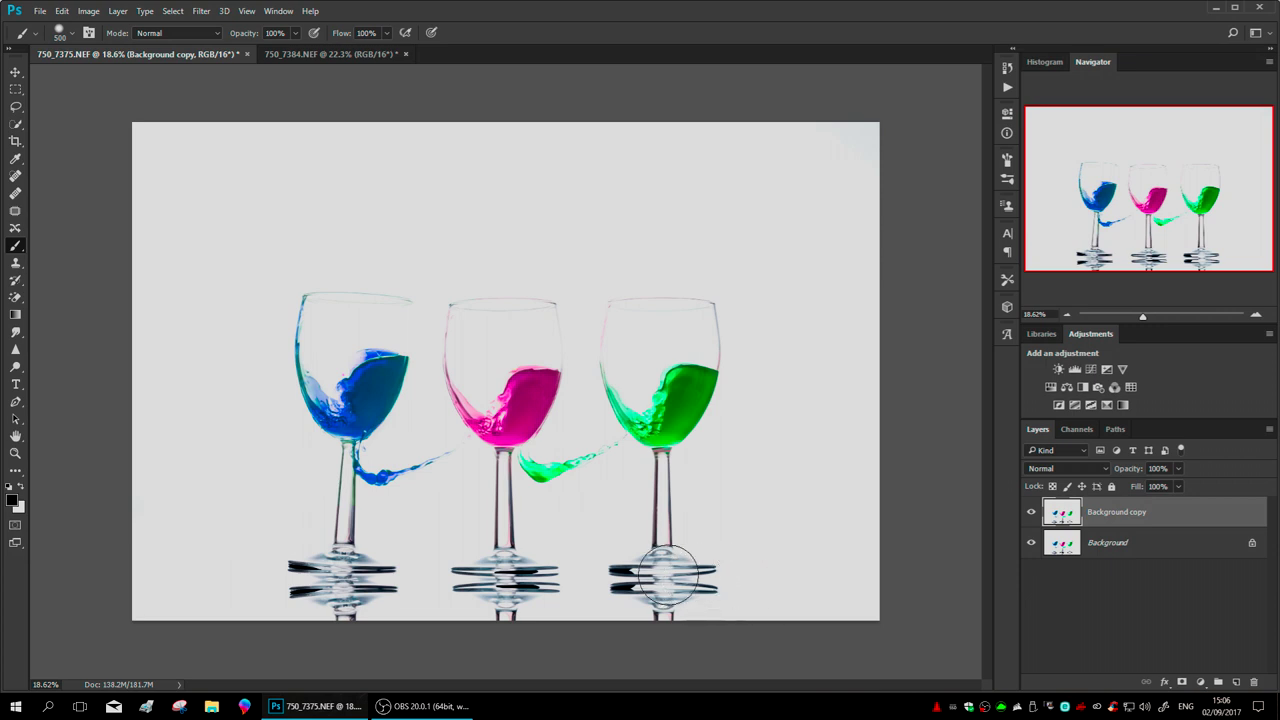
left_click(202, 12)
mouse_move(228, 281)
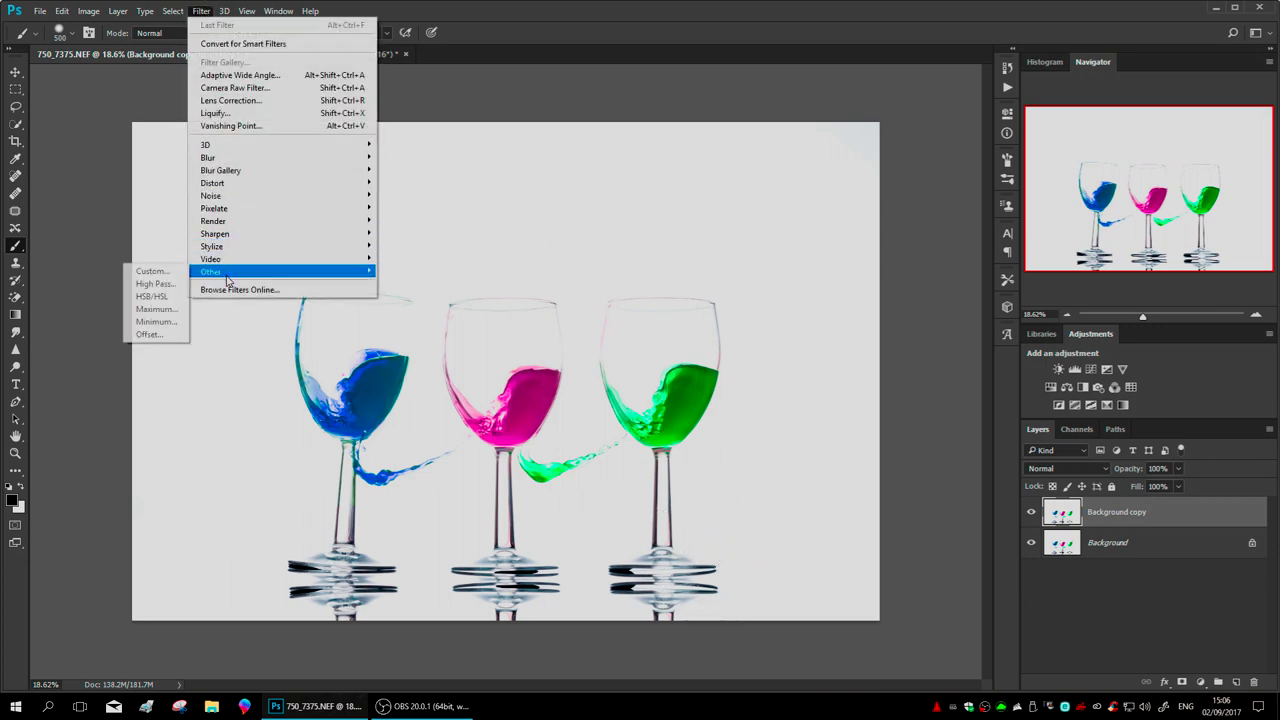
left_click(155, 284)
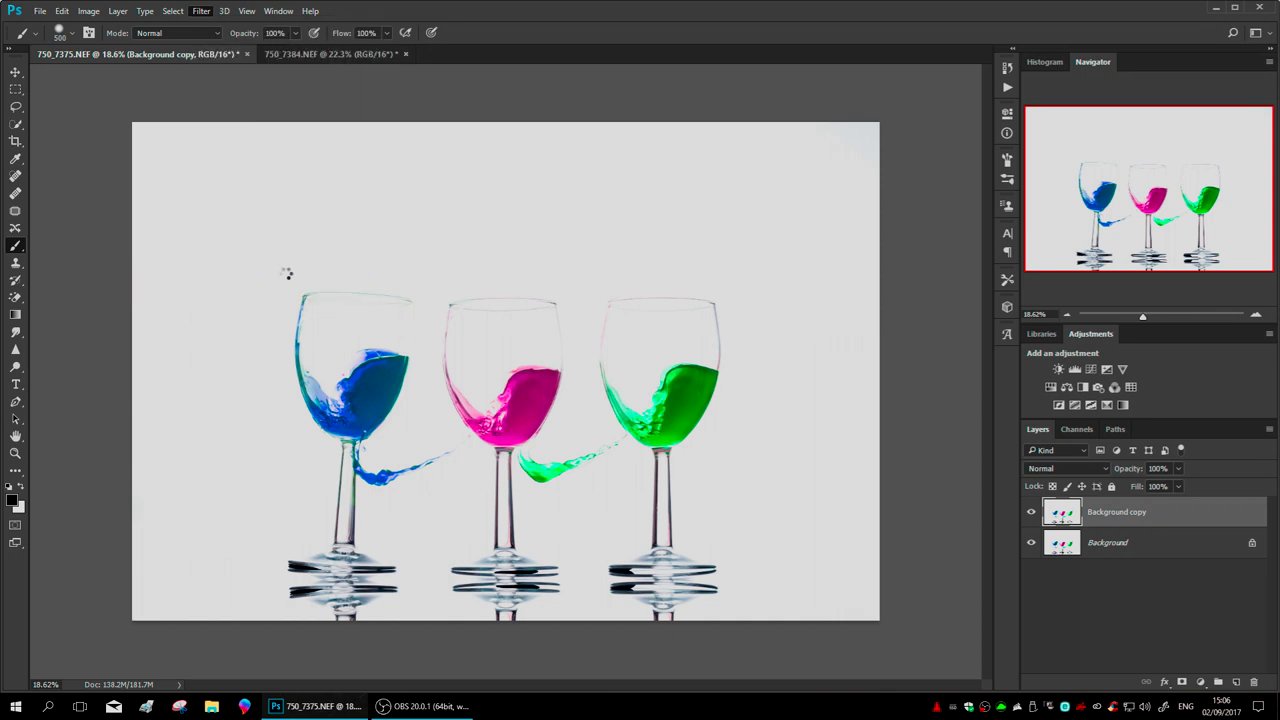
left_click(713, 189)
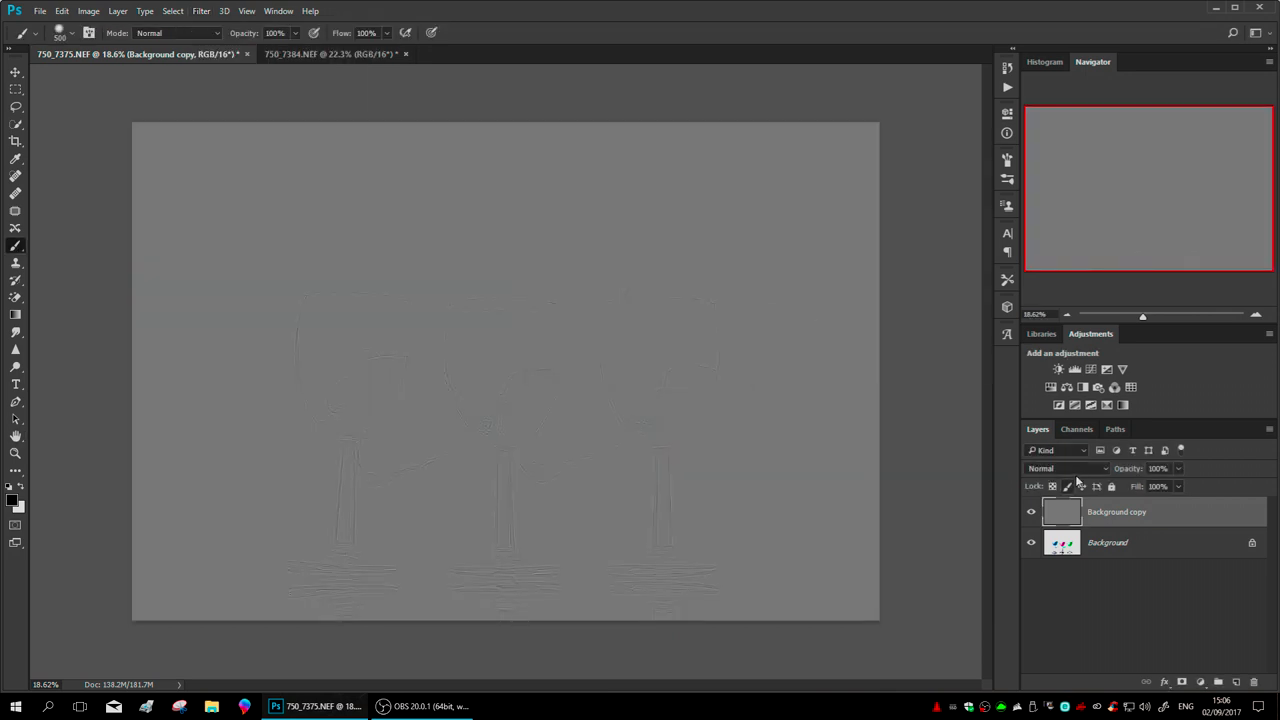
left_click(1066, 468)
left_click(1045, 325)
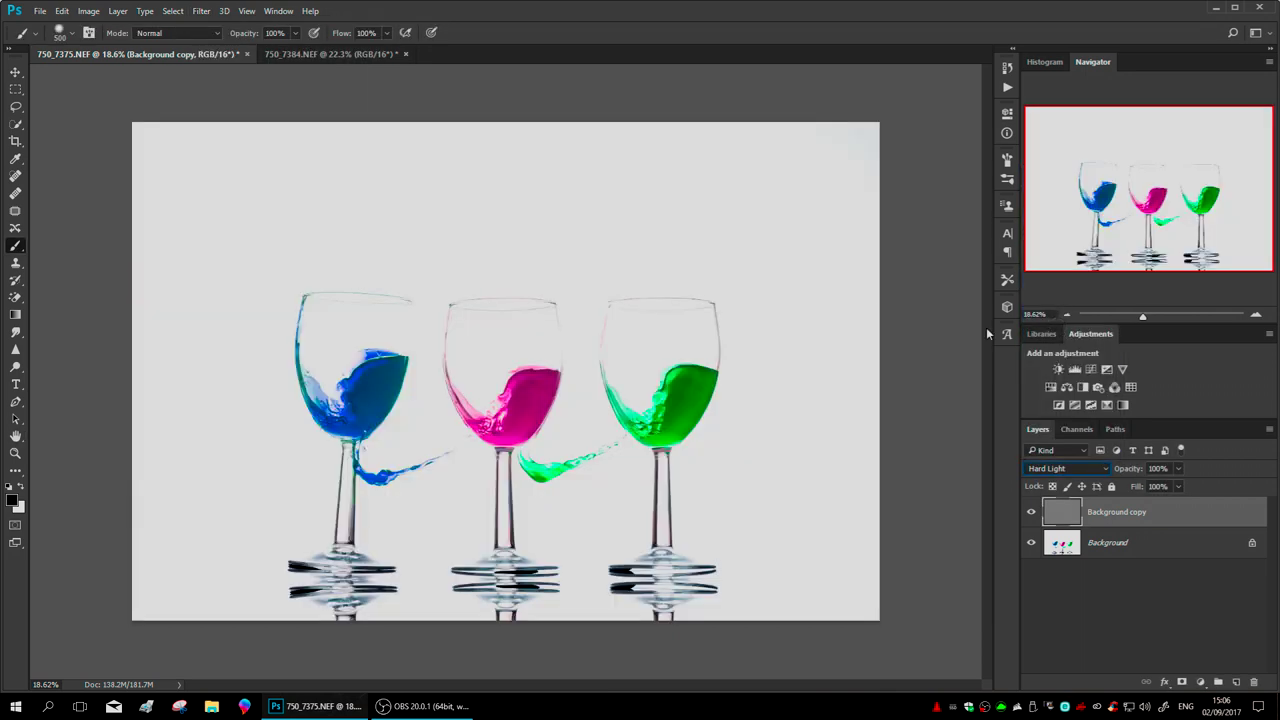
Flatten the sharpened Background copy layer into the Background.
left_click(1270, 430)
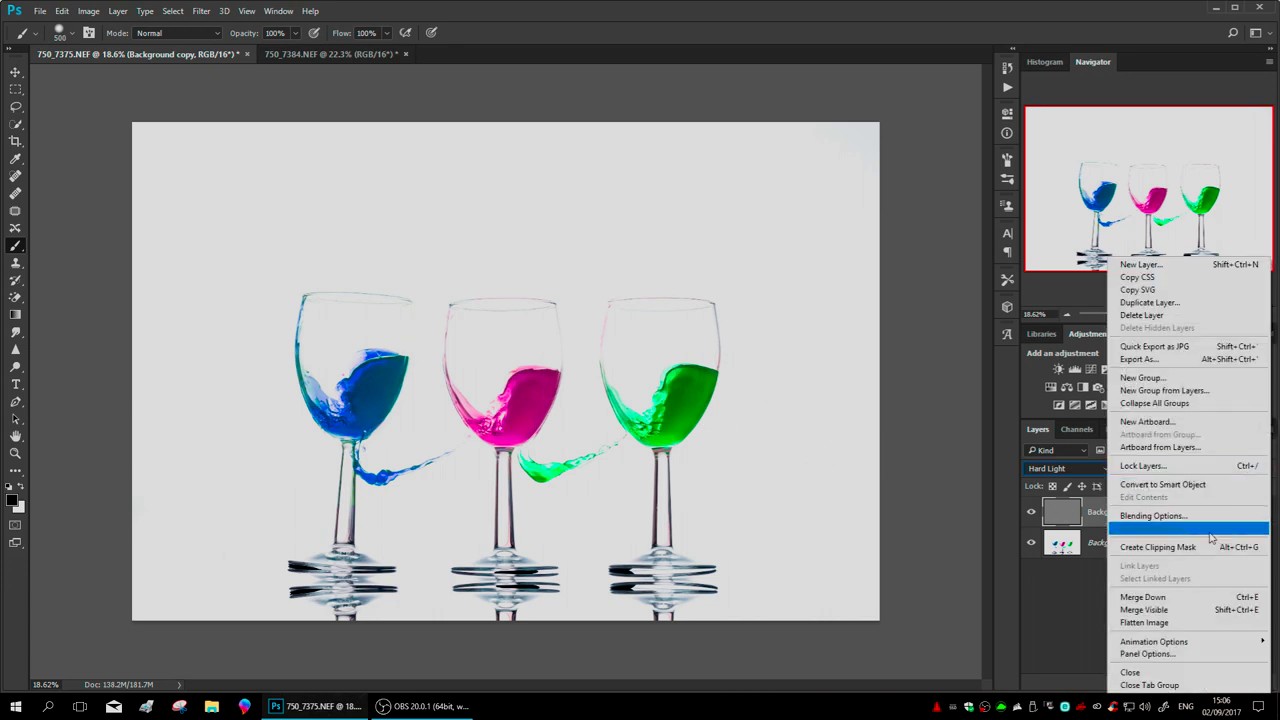
left_click(1160, 624)
Add contrast with an S-shaped Curves adjustment layer, input 81 to output 56 and input 181 to output 190, and flatten the image.
left_click(1095, 370)
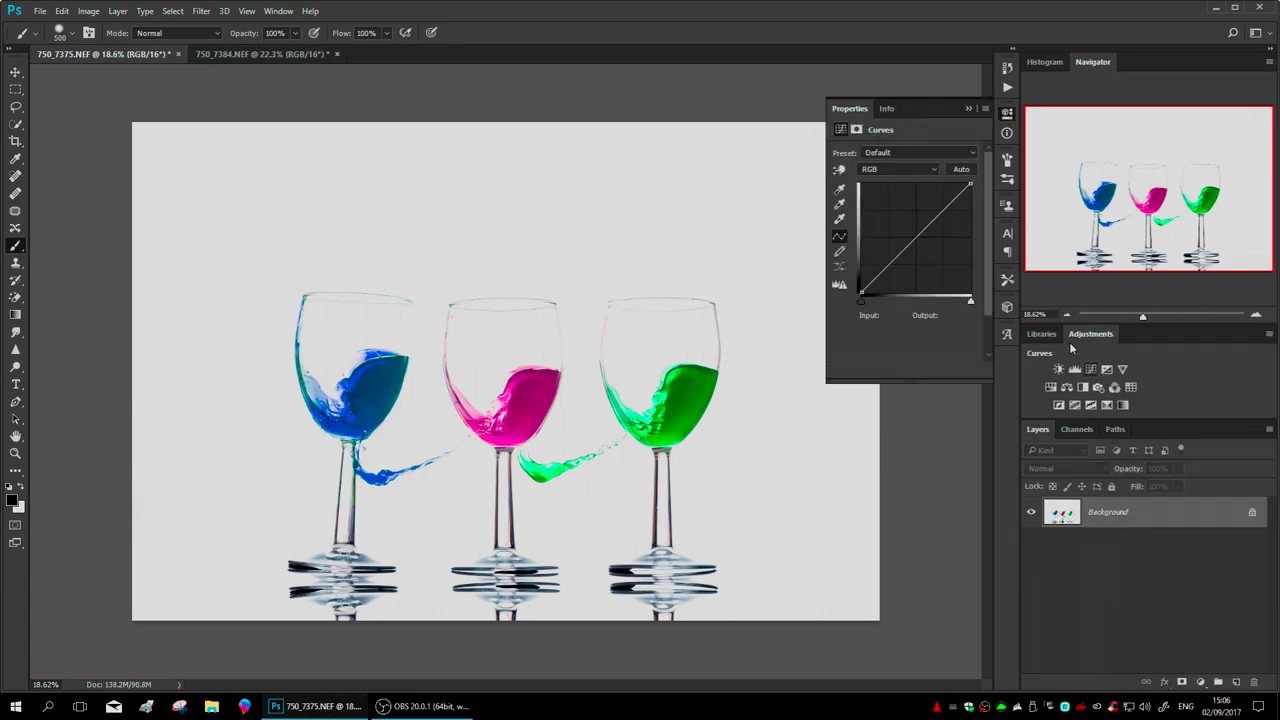
left_click_drag(904, 251, 896, 268)
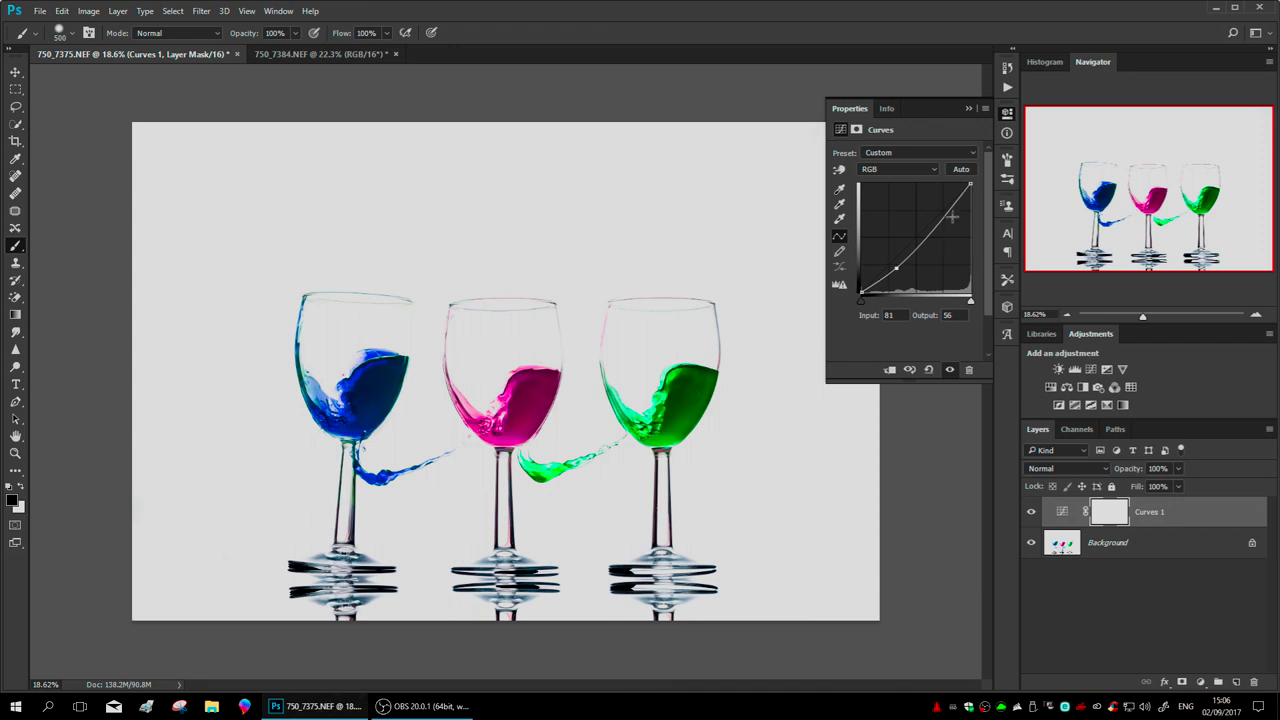
left_click_drag(944, 217, 938, 211)
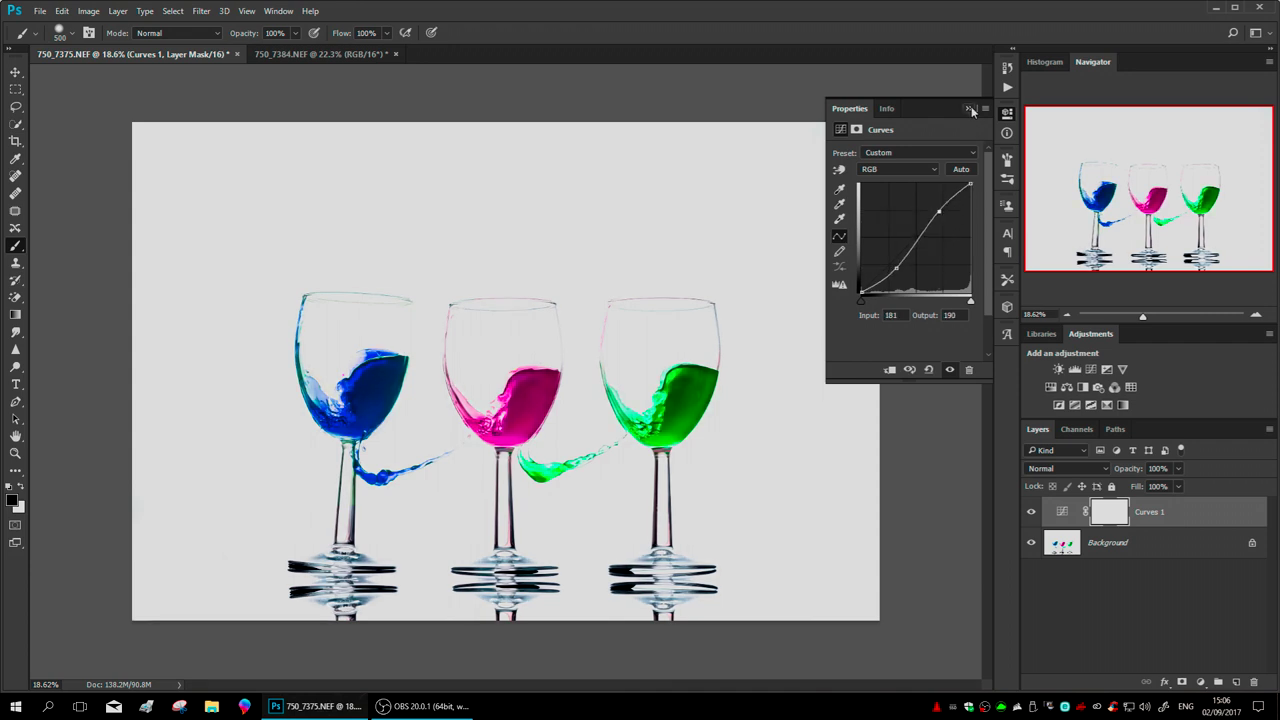
left_click(969, 108)
left_click(1266, 436)
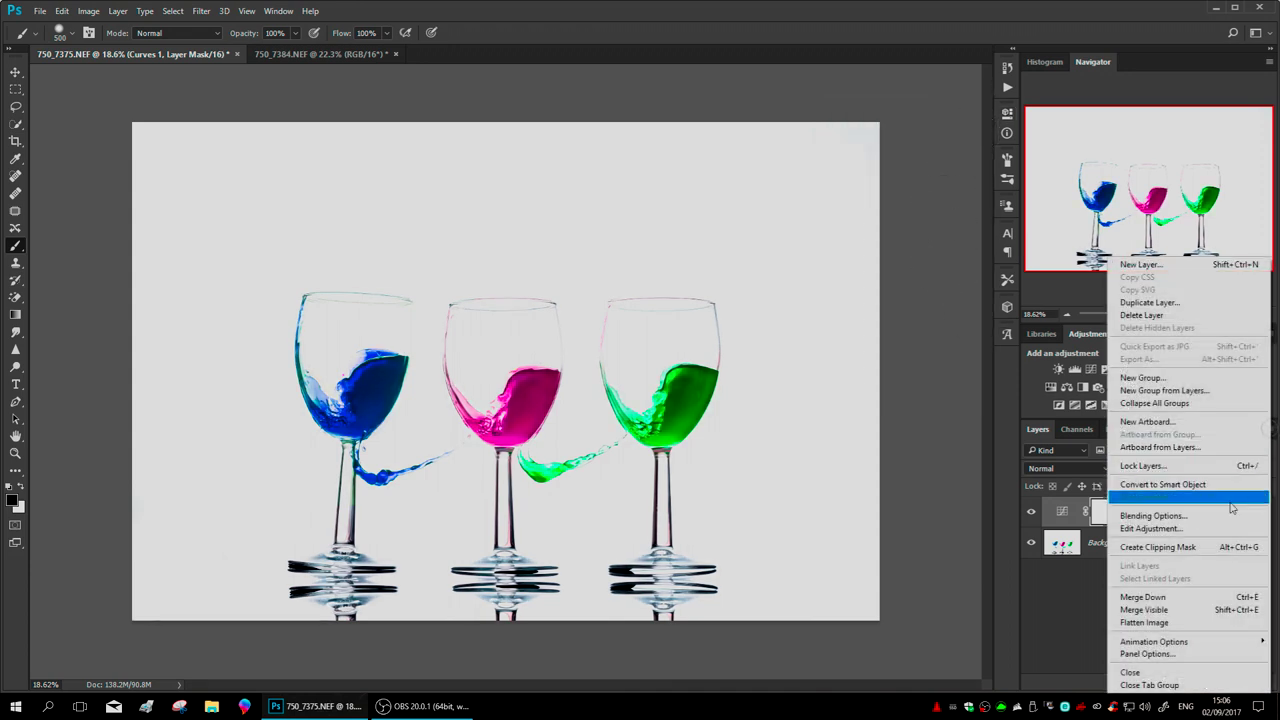
left_click(1140, 624)
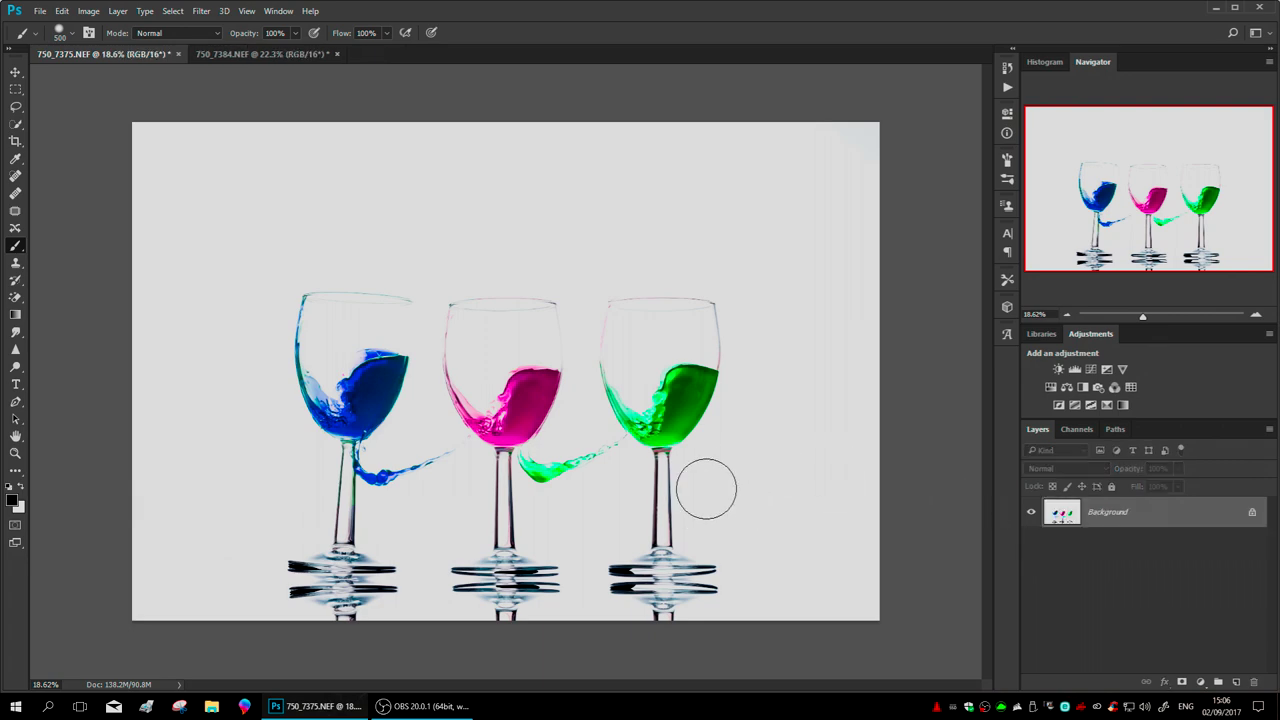
Remove the magenta spot above the wine in the blue glass with the Spot Healing Brush at size 80.
key("alt")
scroll(494, 457, "up", 5)
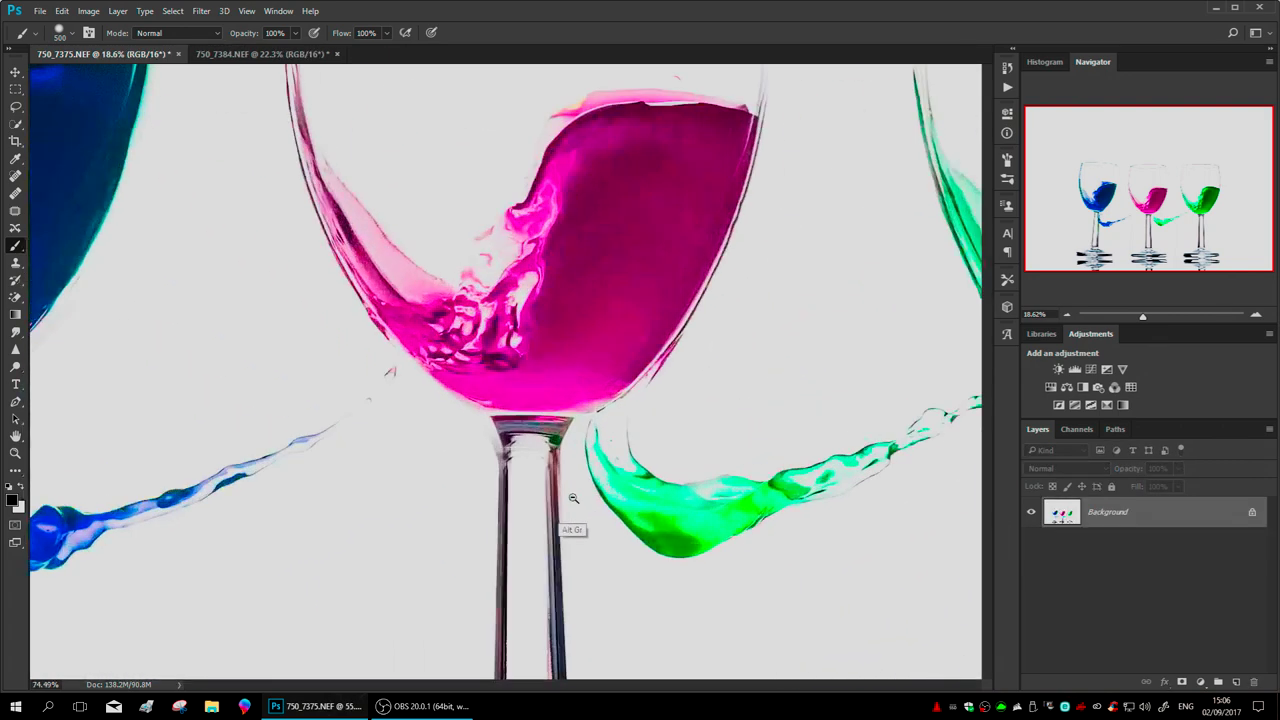
mouse_move(467, 537)
left_mouse_down()
mouse_move(386, 500)
mouse_move(349, 557)
mouse_move(451, 501)
mouse_move(417, 306)
mouse_move(483, 369)
mouse_move(509, 277)
mouse_move(696, 367)
mouse_move(494, 409)
mouse_move(609, 506)
mouse_move(663, 517)
mouse_move(666, 552)
mouse_move(734, 612)
left_mouse_up()
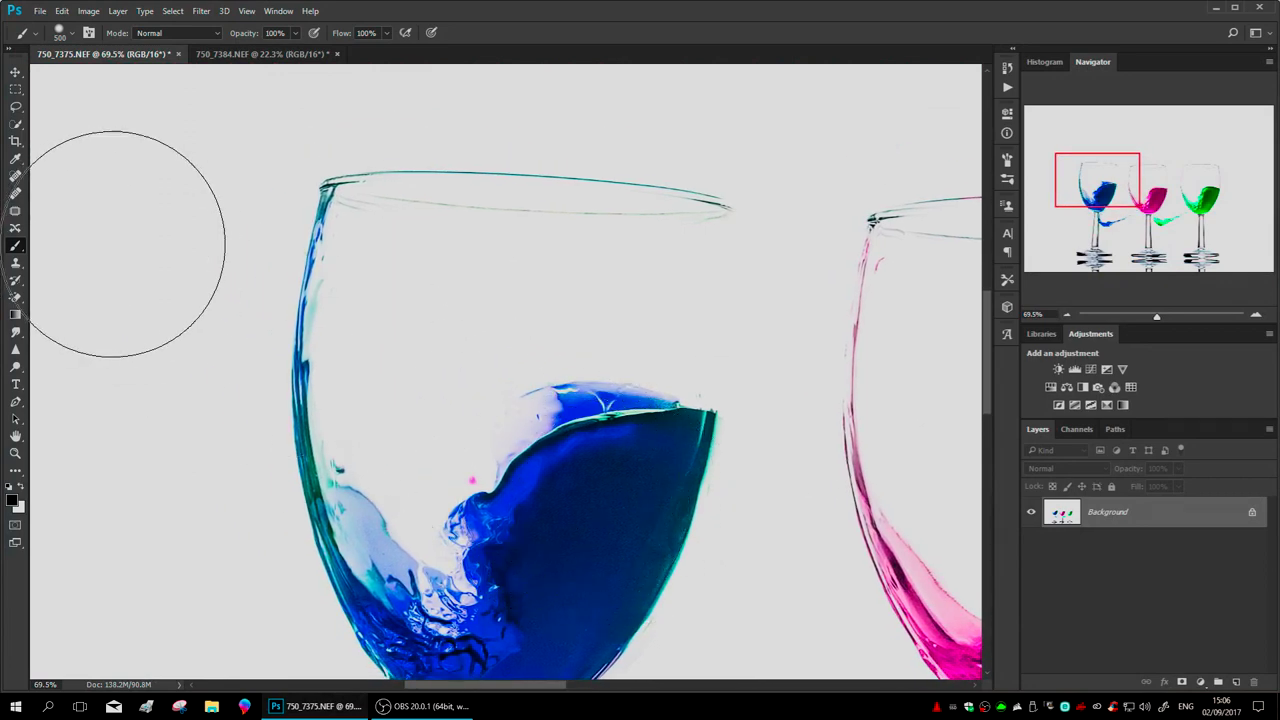
left_click(17, 177)
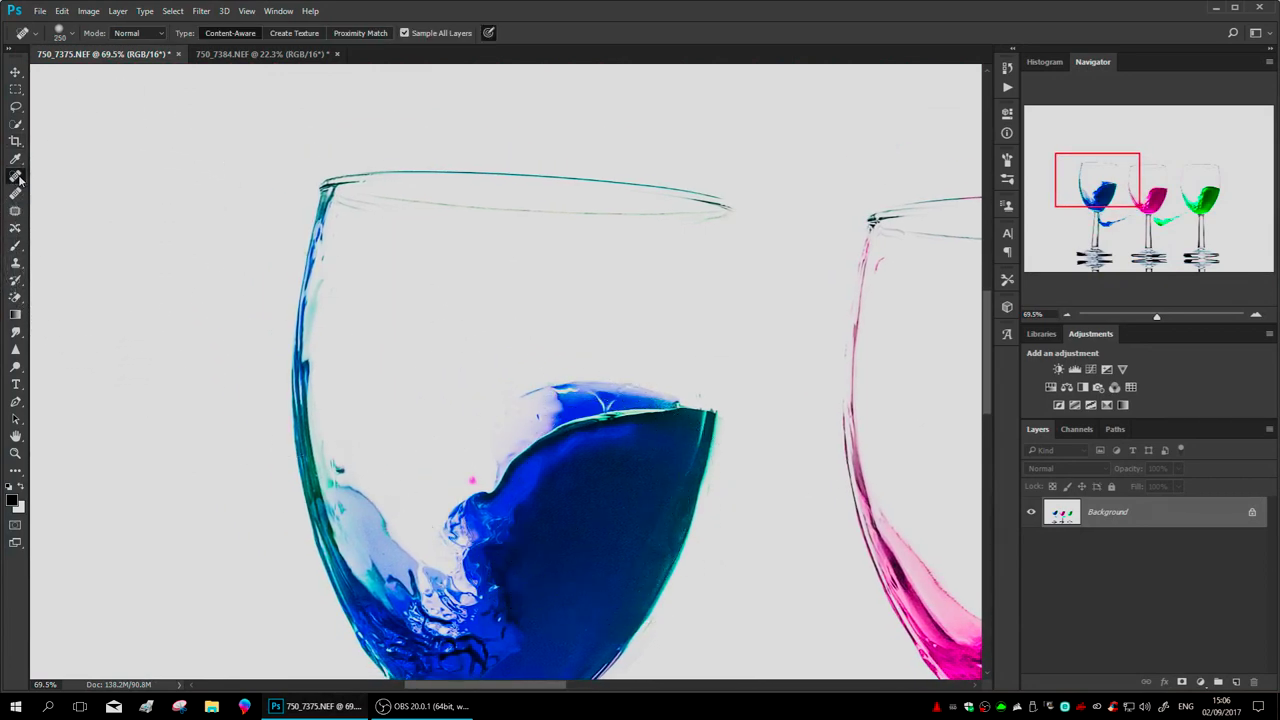
key("bracketleft")
key("bracketleft")
key("bracketleft")
key("bracketleft")
key("bracketleft")
key("bracketleft")
key("bracketleft")
left_click(466, 477)
left_click(466, 481)
left_click(467, 482)
Heal the small pink marks inside the middle glass, below its rim and above the magenta wine.
scroll(660, 455, "down", 4)
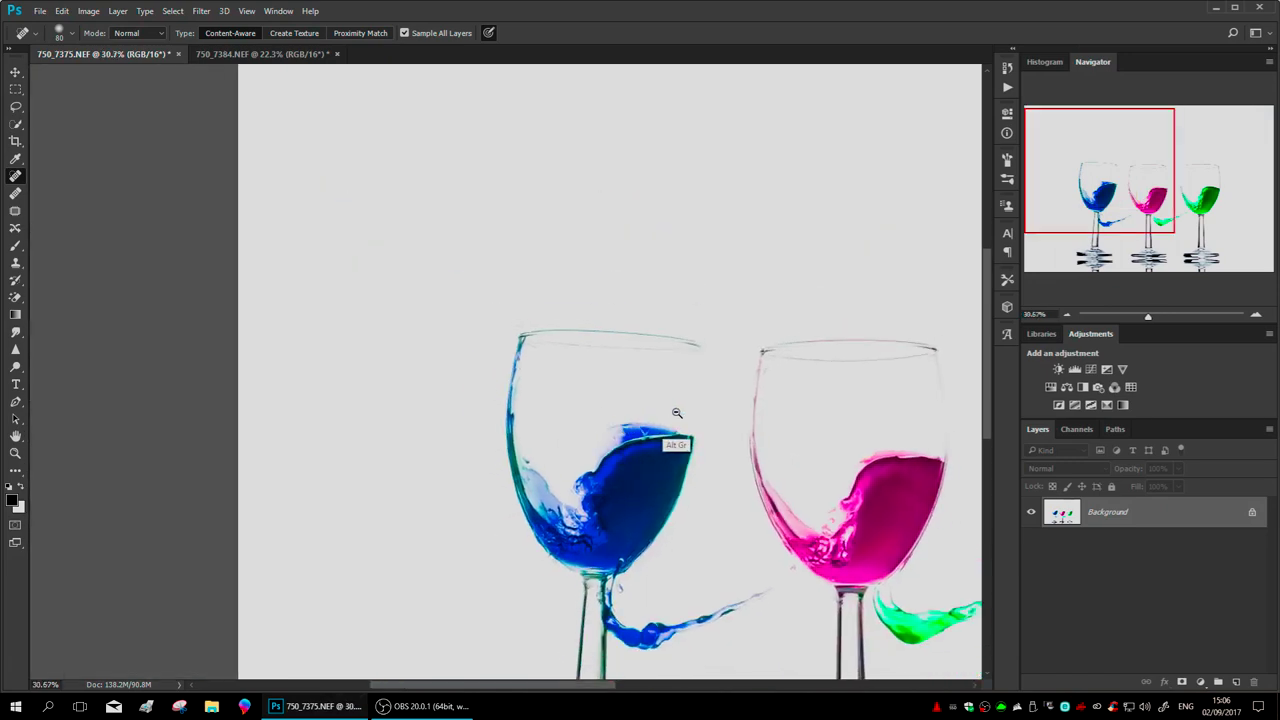
scroll(691, 409, "down", 2)
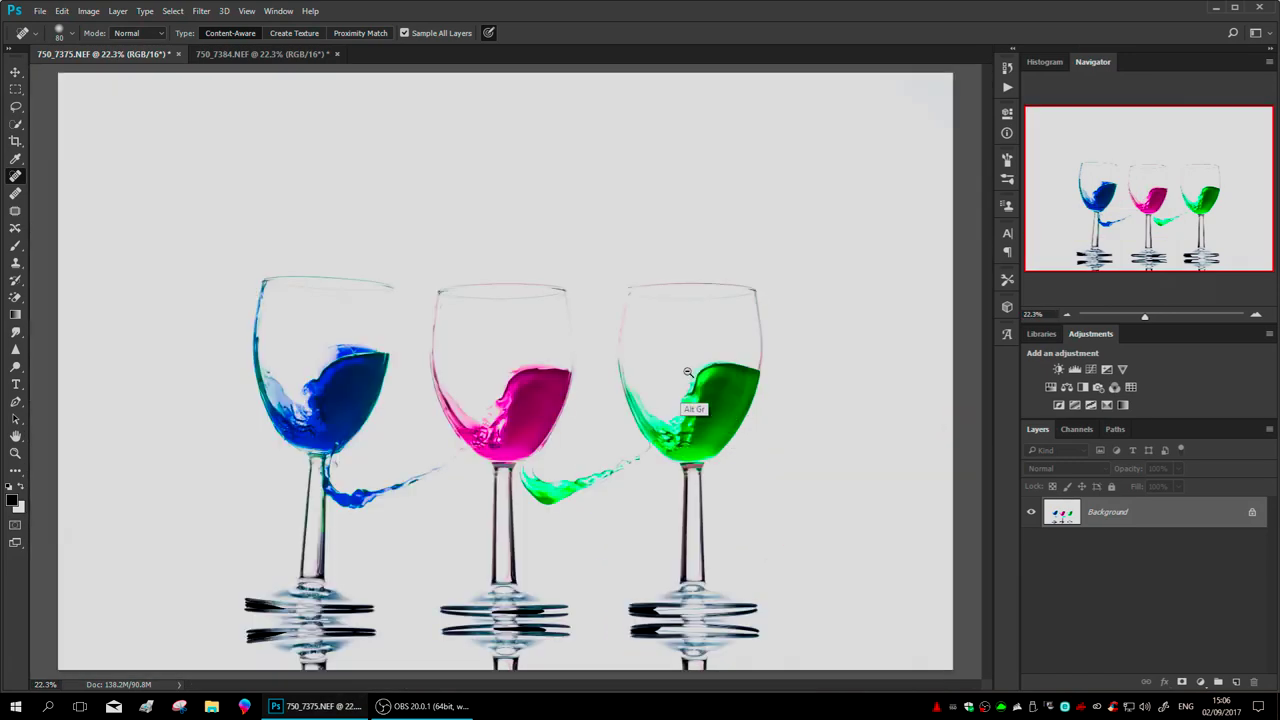
scroll(550, 356, "up", 5)
scroll(550, 356, "down", 1)
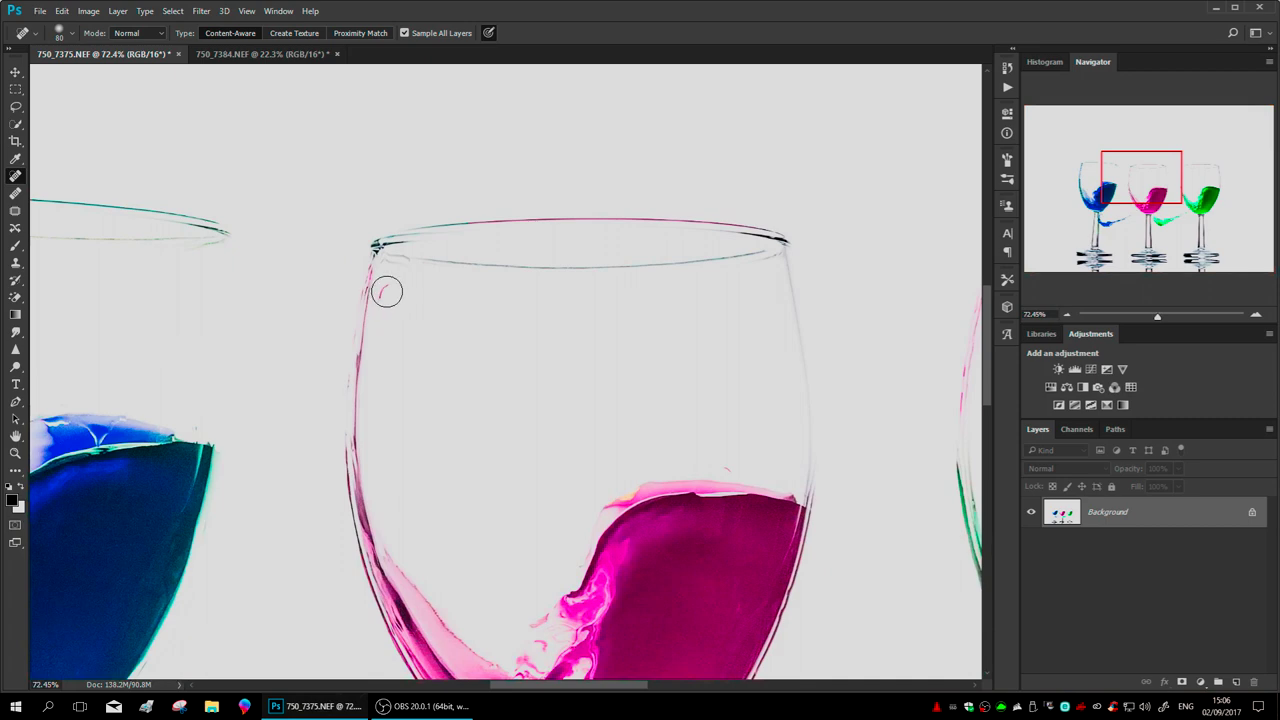
scroll(575, 410, "down", 4)
scroll(692, 482, "up", 5)
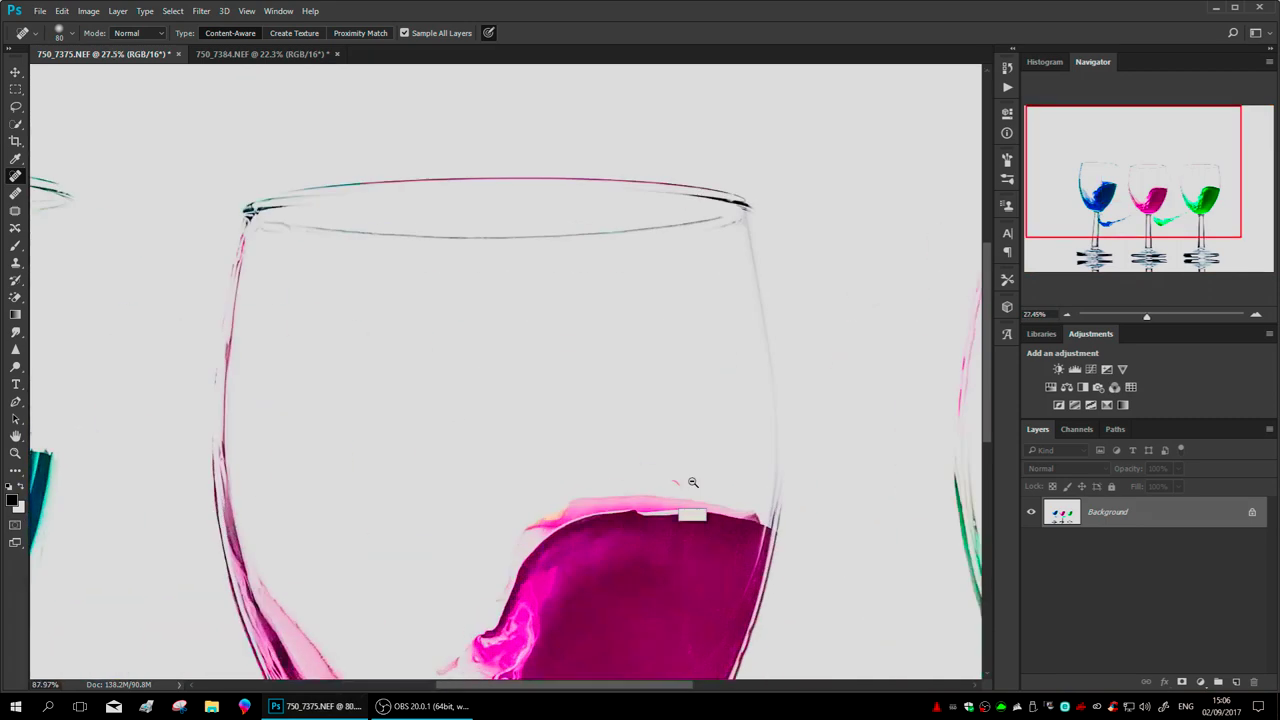
scroll(692, 482, "up", 1)
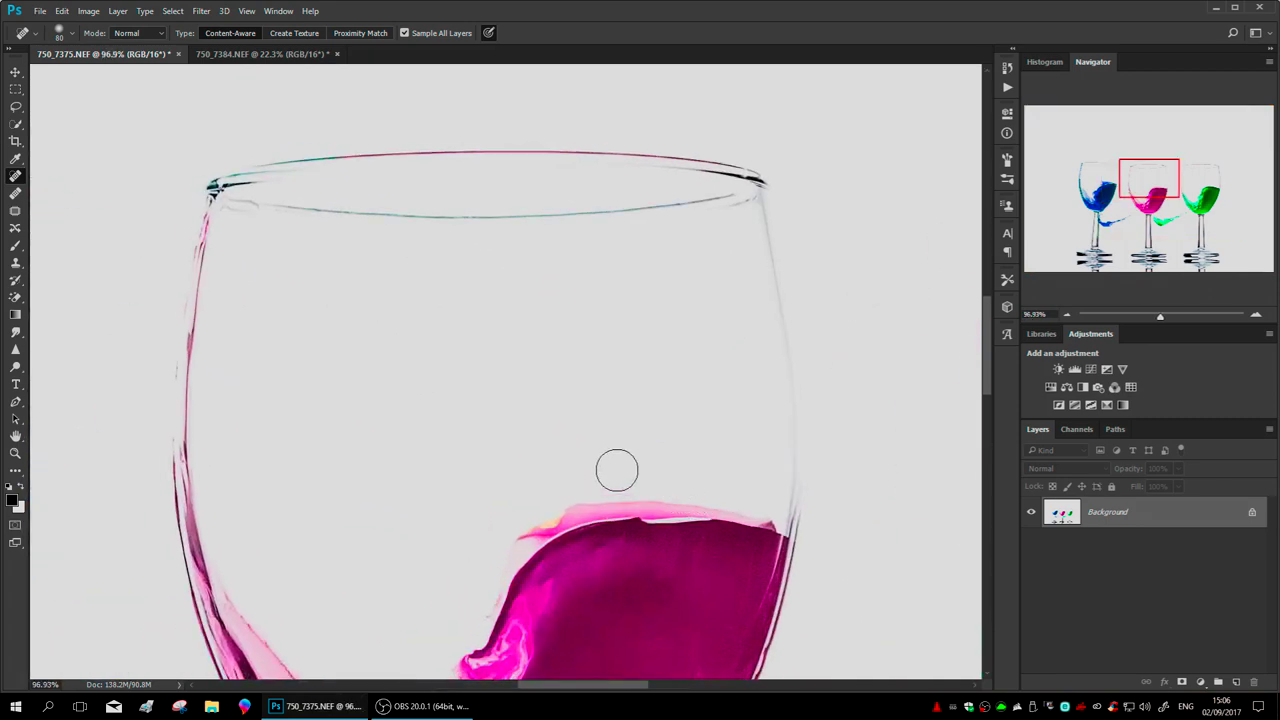
scroll(605, 420, "down", 4)
scroll(720, 457, "down", 3)
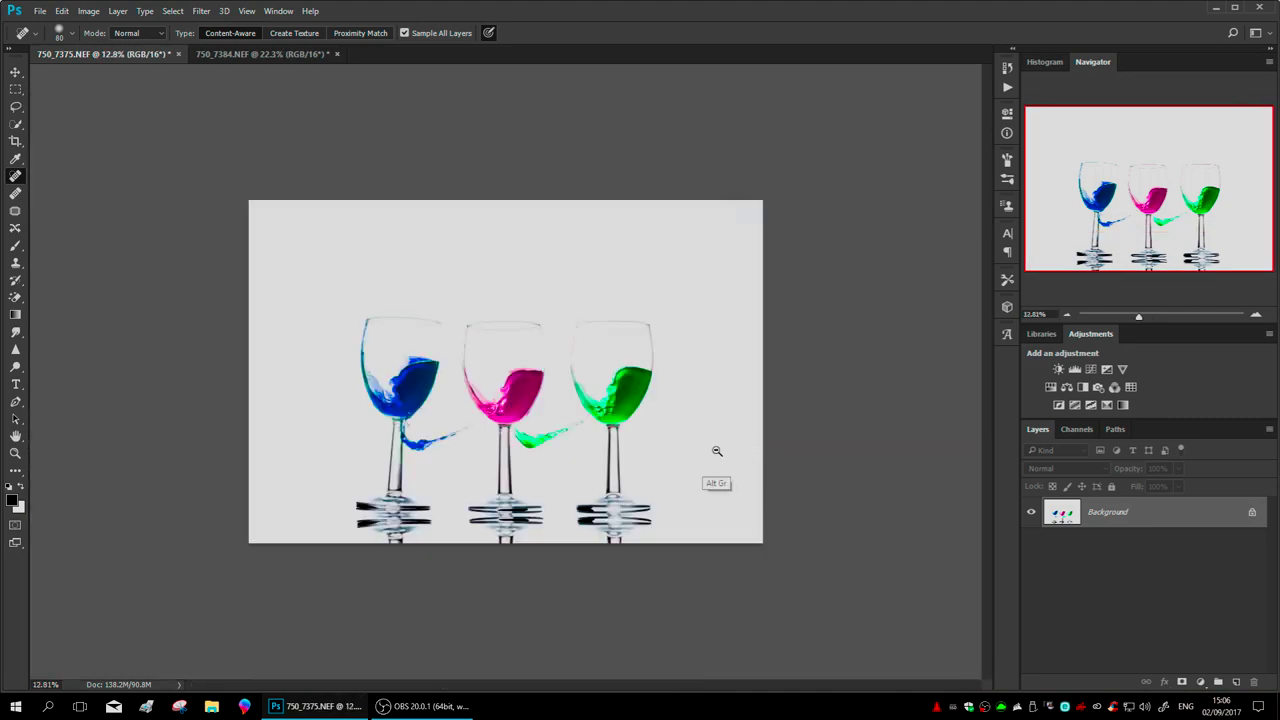
scroll(551, 508, "up", 3)
scroll(590, 521, "down", 6)
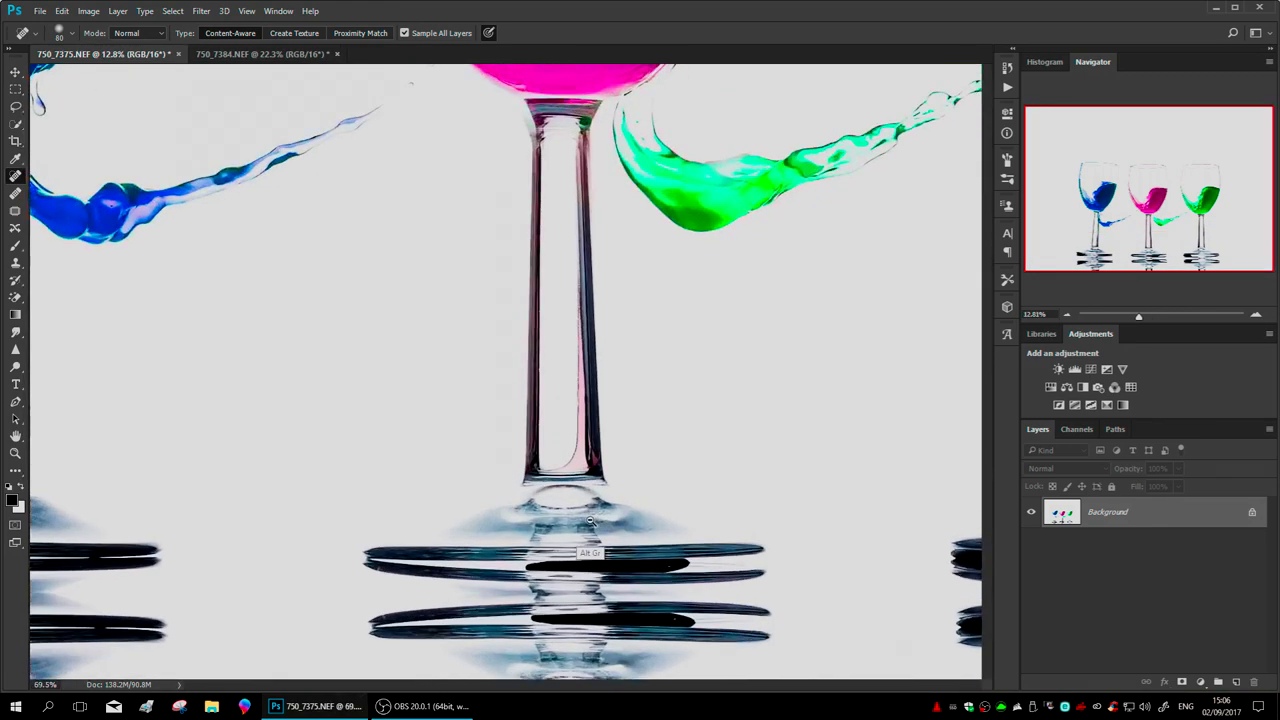